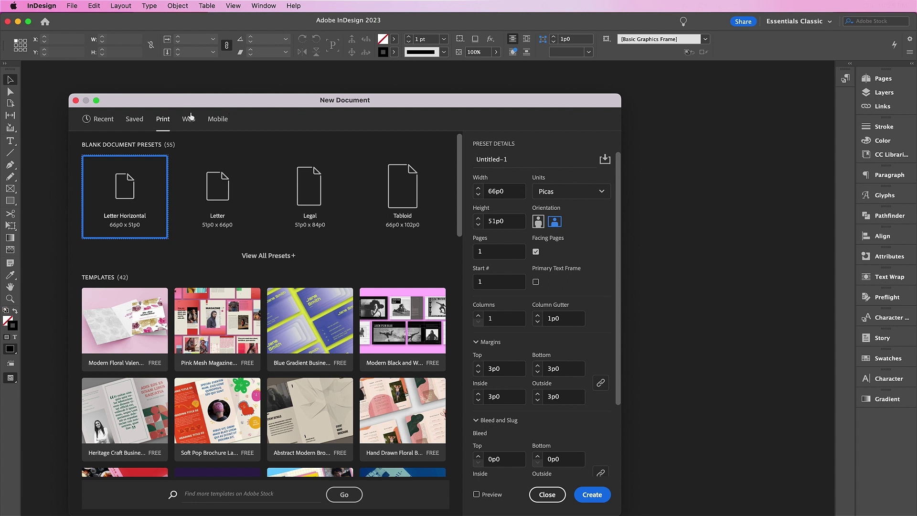
Set the new document's units to inches, its width to 27 in and height to 40 in, and disable facing pages
{"action": "left_click", "coordinate": [555, 191]}
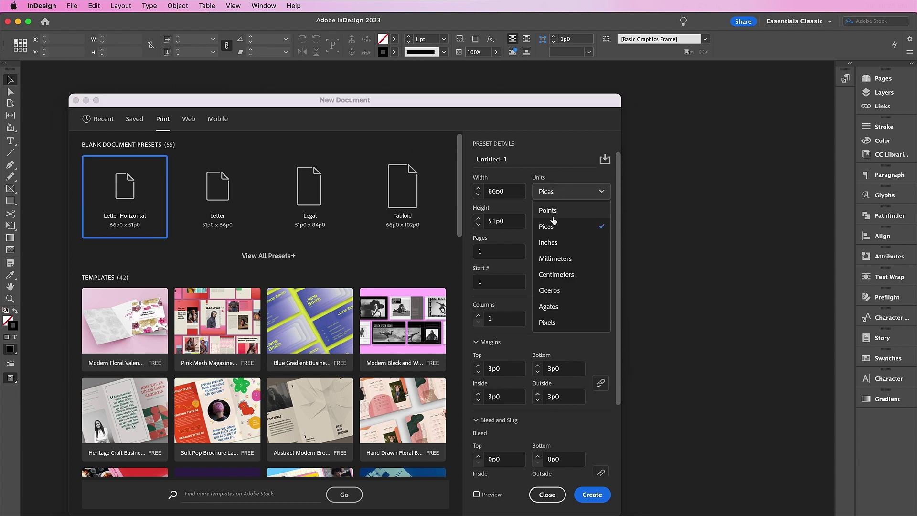
{"action": "left_click", "coordinate": [550, 243]}
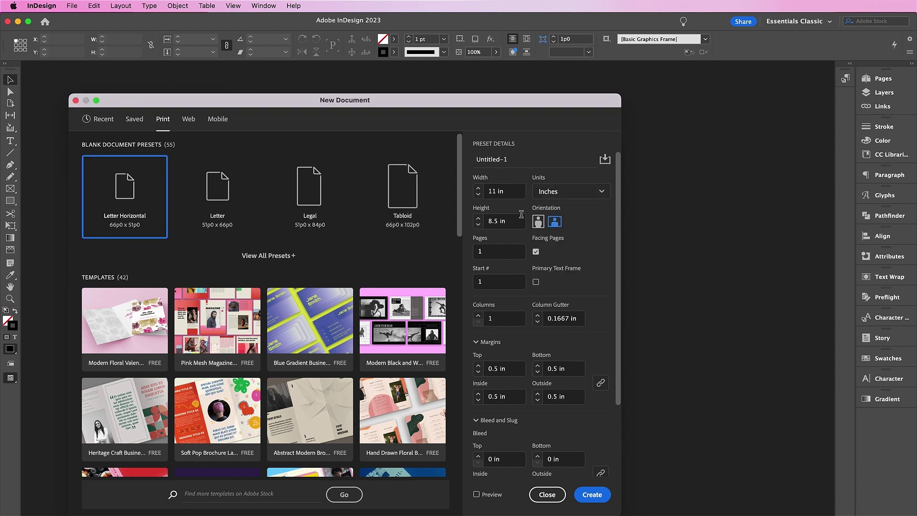
{"action": "double_click", "coordinate": [495, 191]}
{"action": "type", "text": "27"}
{"action": "double_click", "coordinate": [497, 222]}
{"action": "type", "text": "40"}
{"action": "left_click", "coordinate": [536, 252]}
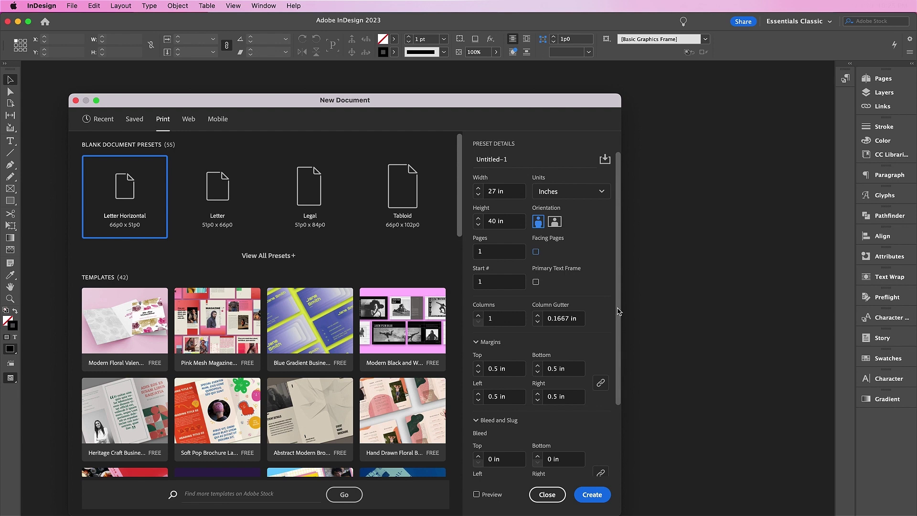
Set all four page margins of the new document to 1 in
{"action": "left_click_drag", "start_coordinate": [619, 311], "coordinate": [623, 375]}
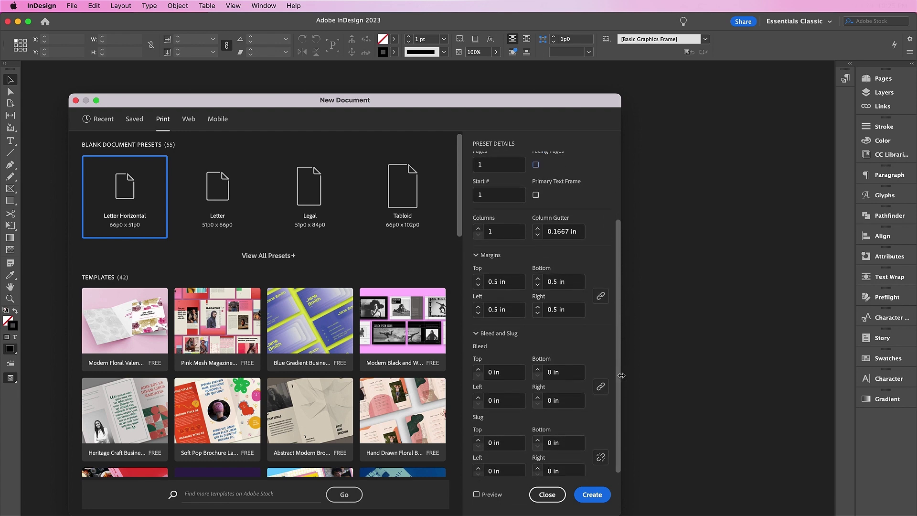
{"action": "left_click", "coordinate": [498, 281]}
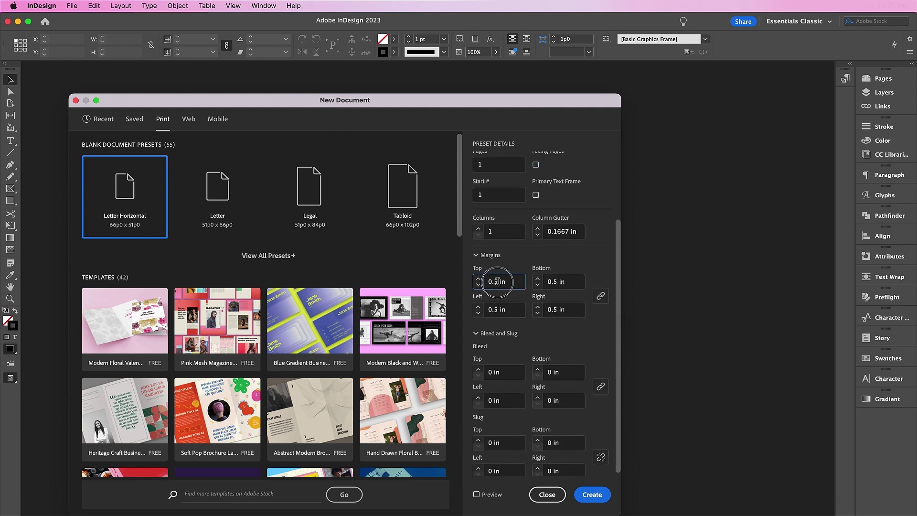
{"action": "double_click", "coordinate": [499, 281]}
{"action": "type", "text": "1"}
{"action": "left_click", "coordinate": [498, 310]}
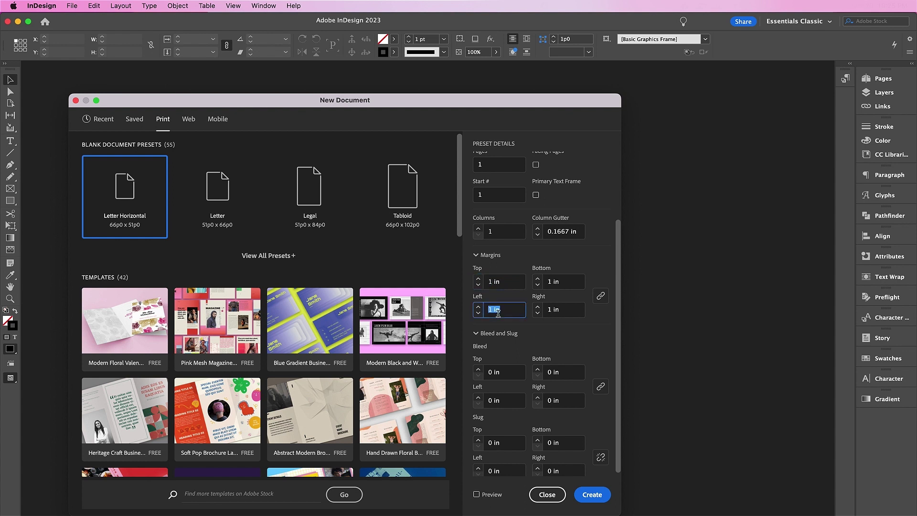
Set the bleed to 0.25 in on all sides and create the document
{"action": "left_click", "coordinate": [494, 372]}
{"action": "type", "text": ".2"}
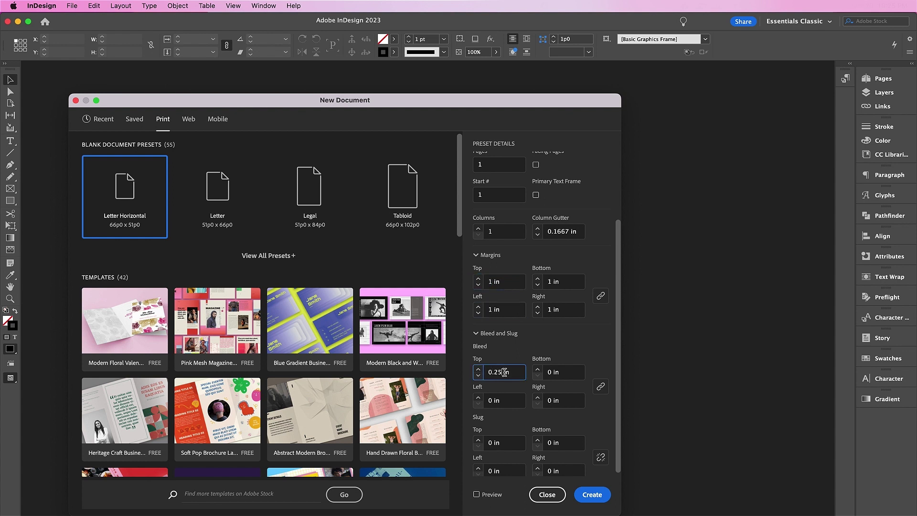
{"action": "type", "text": "5"}
{"action": "double_click", "coordinate": [508, 401]}
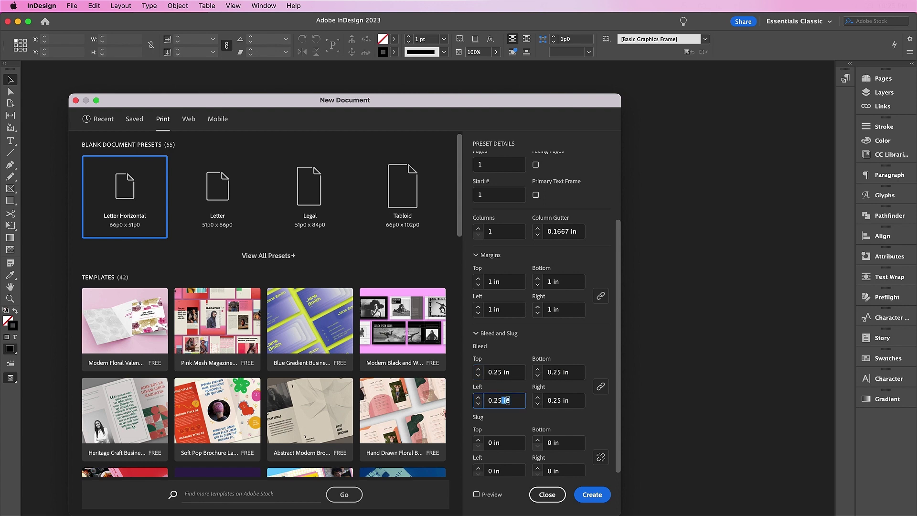
{"action": "left_click", "coordinate": [597, 500]}
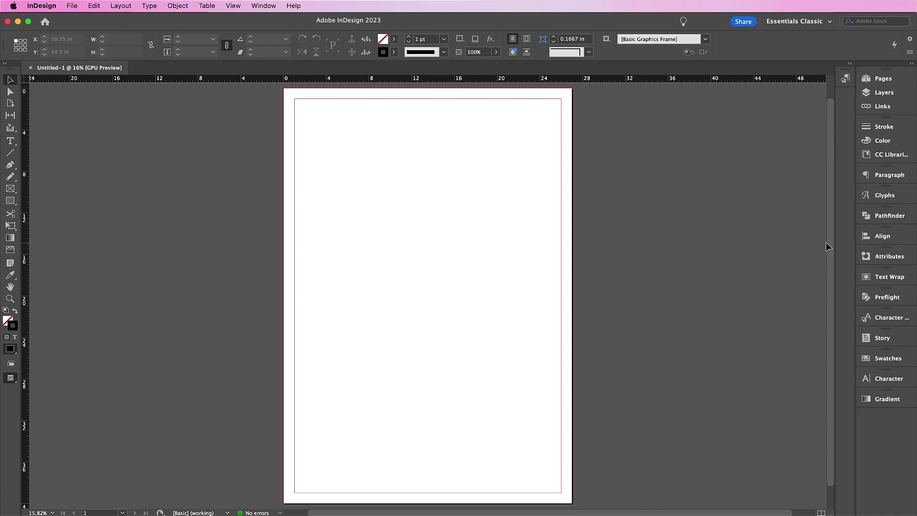
Rename the document's existing layer as Background
{"action": "left_click", "coordinate": [881, 95]}
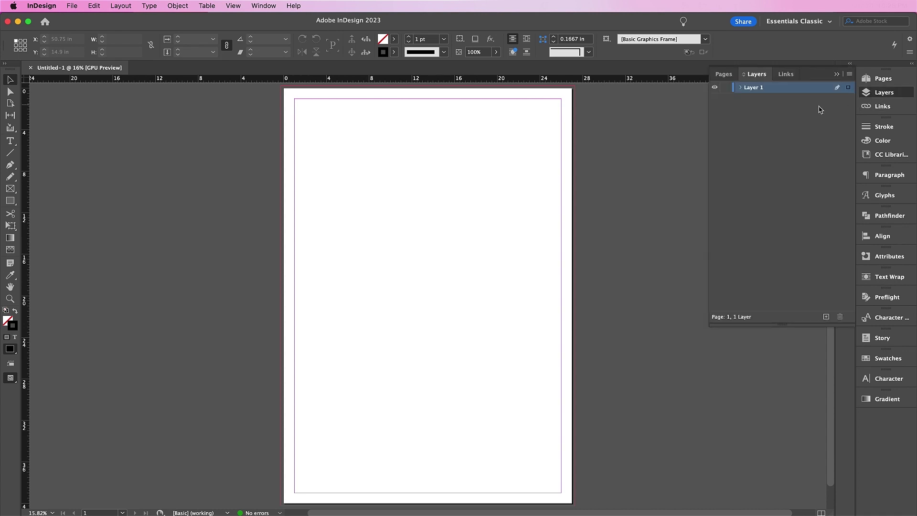
{"action": "double_click", "coordinate": [755, 88]}
{"action": "type", "text": "Background"}
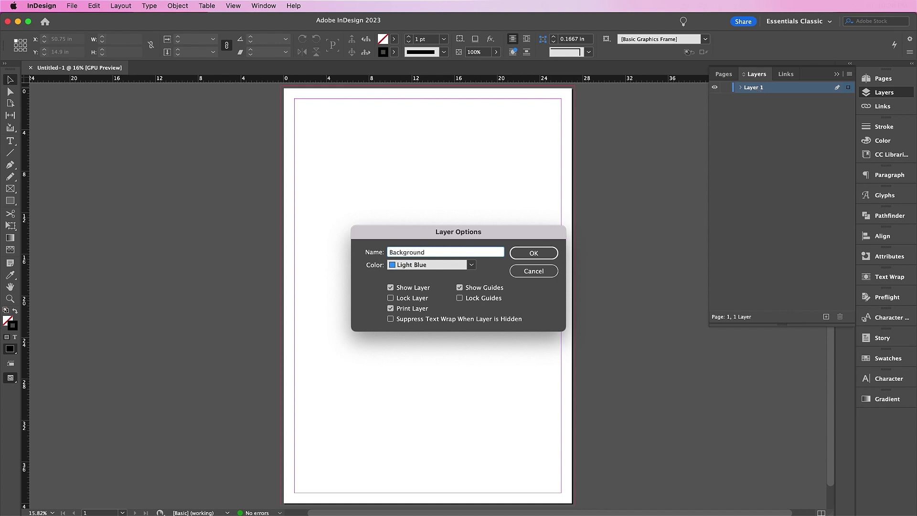
{"action": "left_click", "coordinate": [534, 253]}
Add a layer above Background and name it Signage Backs
{"action": "left_click", "coordinate": [826, 317]}
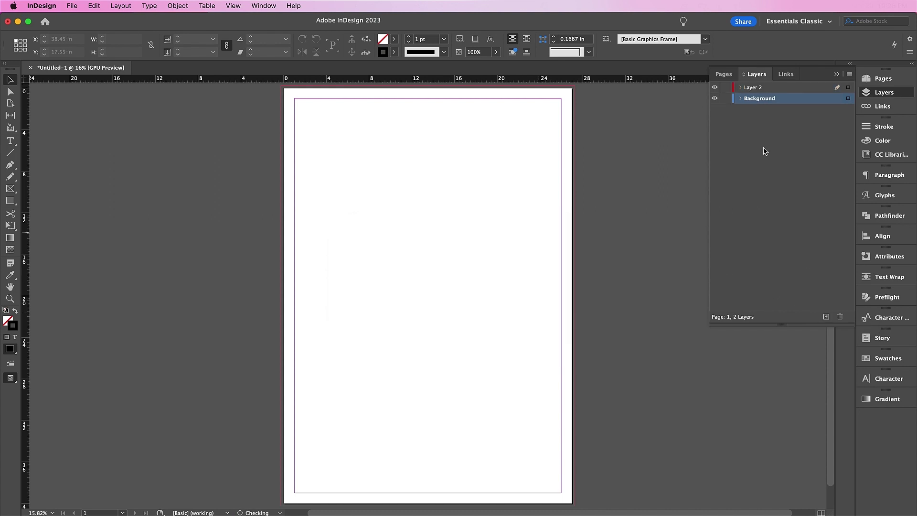
{"action": "double_click", "coordinate": [751, 88]}
{"action": "type", "text": "Signage"}
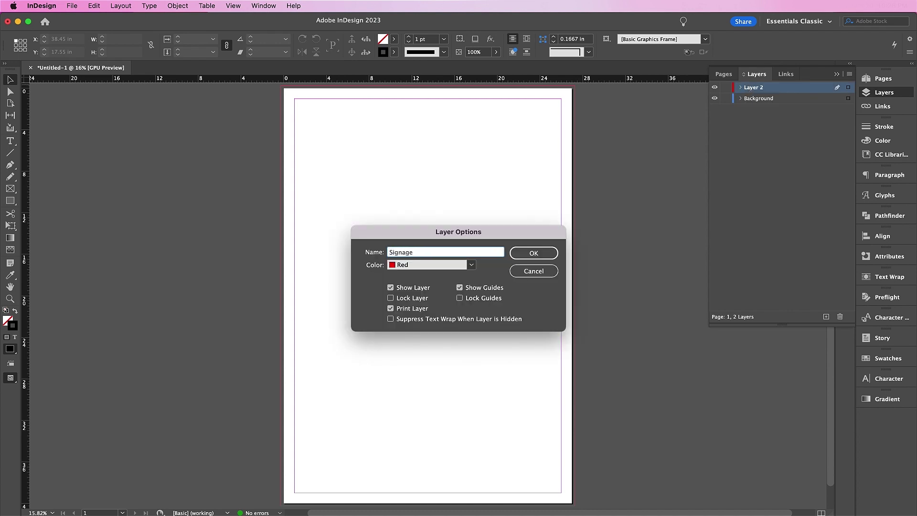
{"action": "type", "text": " Backs"}
{"action": "key", "text": "Return"}
Add a layer above Signage Backs and name it Type Behind
{"action": "left_click", "coordinate": [826, 317]}
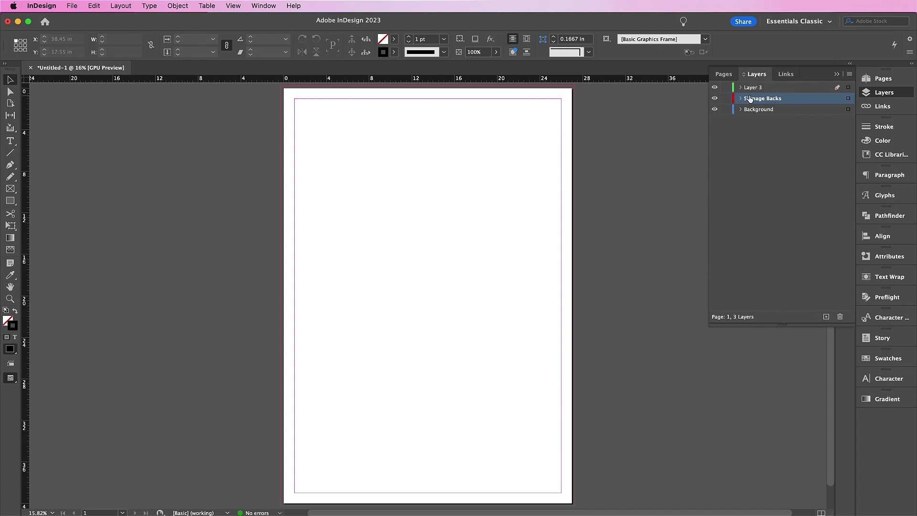
{"action": "double_click", "coordinate": [754, 88]}
{"action": "type", "text": "Type Behind"}
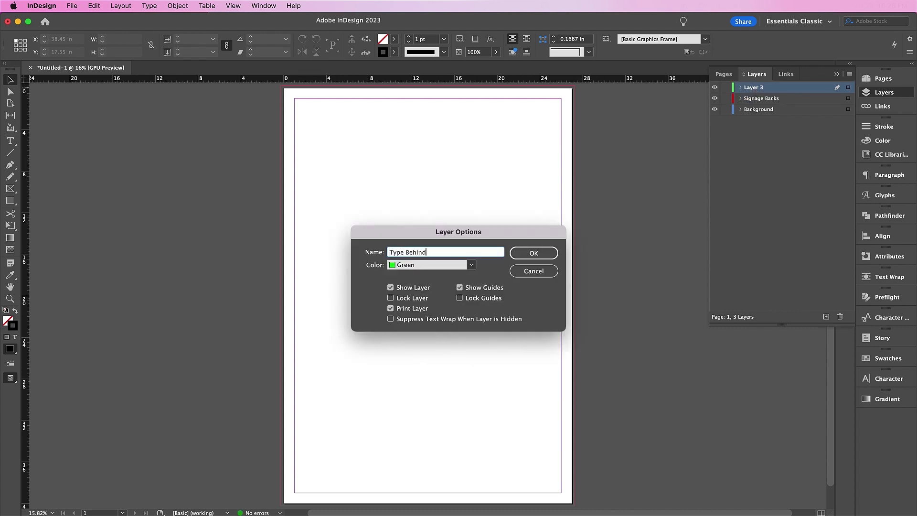
{"action": "key", "text": "Return"}
Add a layer above Type Behind and name it Lights
{"action": "left_click", "coordinate": [826, 317]}
{"action": "double_click", "coordinate": [753, 88]}
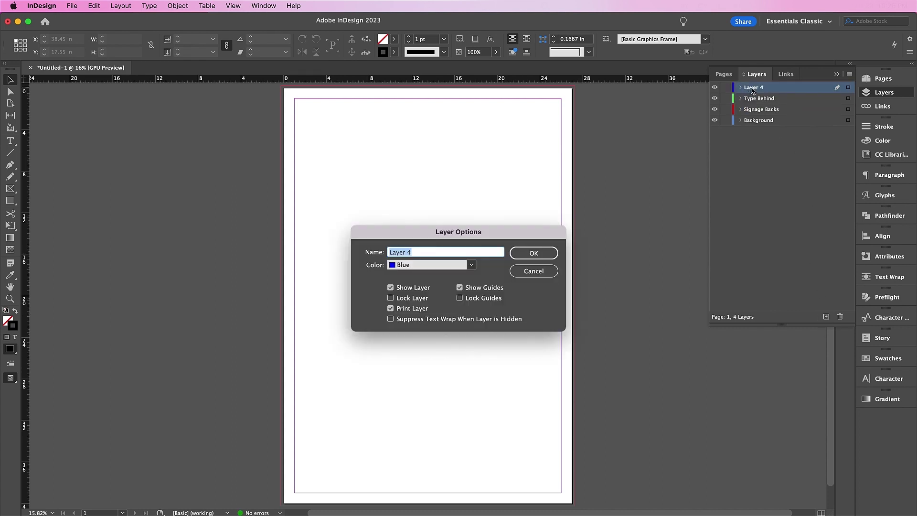
{"action": "type", "text": "Lights"}
{"action": "key", "text": "Return"}
Add a layer above Lights and name it Collage
{"action": "left_click", "coordinate": [826, 316]}
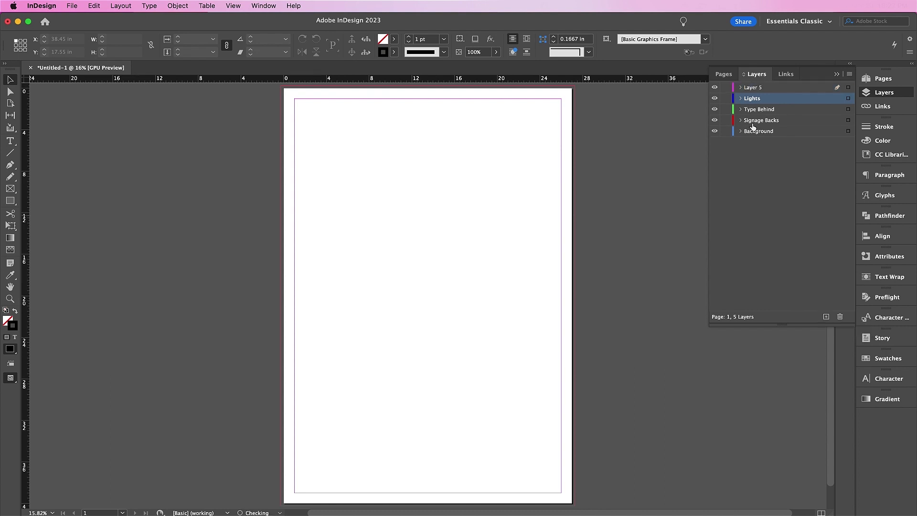
{"action": "double_click", "coordinate": [749, 90]}
{"action": "type", "text": "Collage"}
{"action": "key", "text": "Return"}
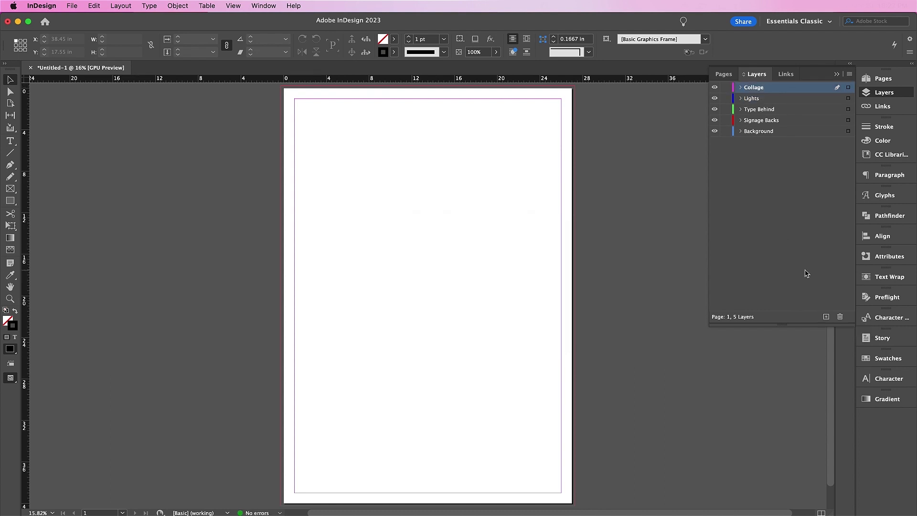
Add a layer above Collage and name it Paper Texture
{"action": "left_click", "coordinate": [826, 316]}
{"action": "double_click", "coordinate": [757, 90]}
{"action": "type", "text": "Pa"}
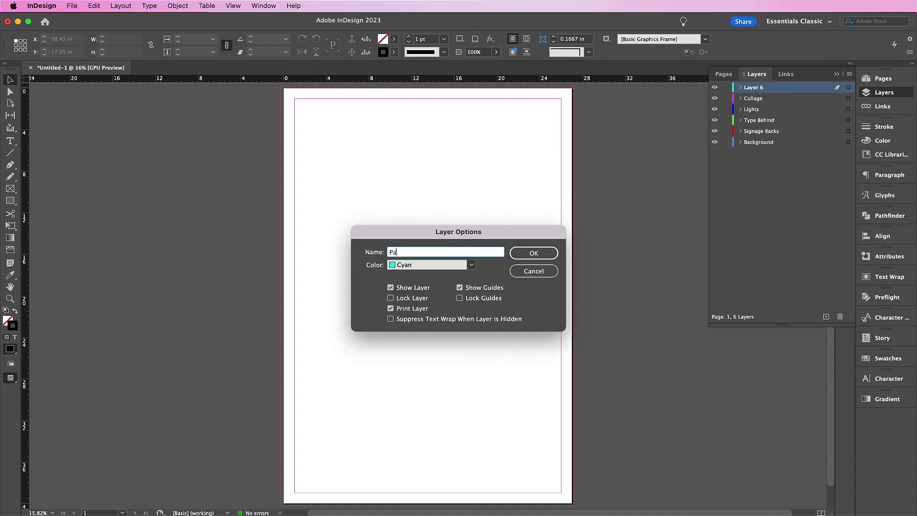
{"action": "type", "text": "per Texture"}
{"action": "key", "text": "Return"}
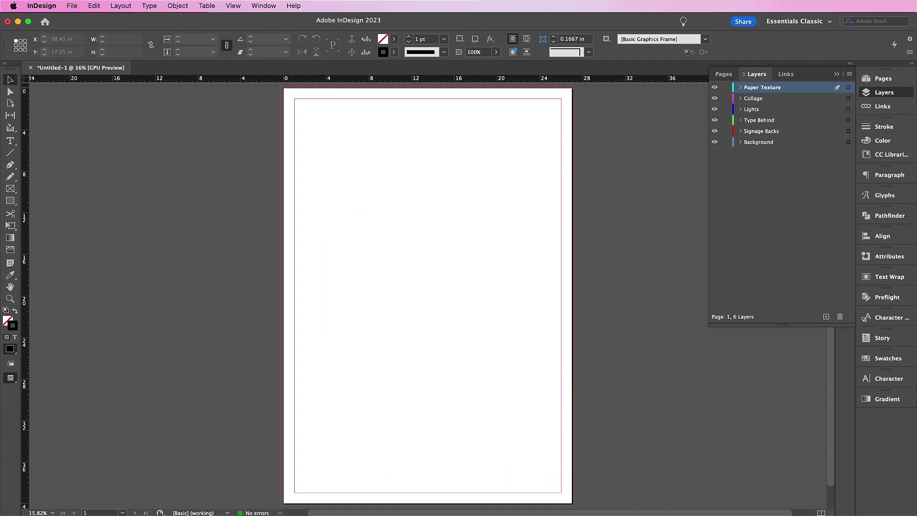
Lock every layer except Background and make Background the active layer
{"action": "left_click", "coordinate": [726, 87]}
{"action": "left_click", "coordinate": [726, 98]}
{"action": "left_click", "coordinate": [727, 109]}
{"action": "left_click", "coordinate": [726, 120]}
{"action": "left_click", "coordinate": [726, 131]}
{"action": "left_click", "coordinate": [755, 143]}
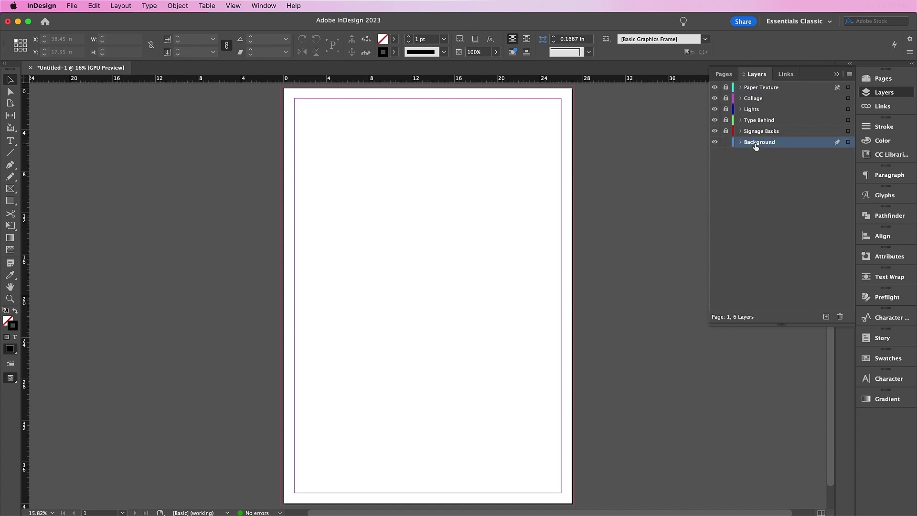
Add a CMYK process color swatch named Blue with C=67, M=0, Y=32, K=0
{"action": "left_click", "coordinate": [862, 357]}
{"action": "left_click", "coordinate": [851, 296]}
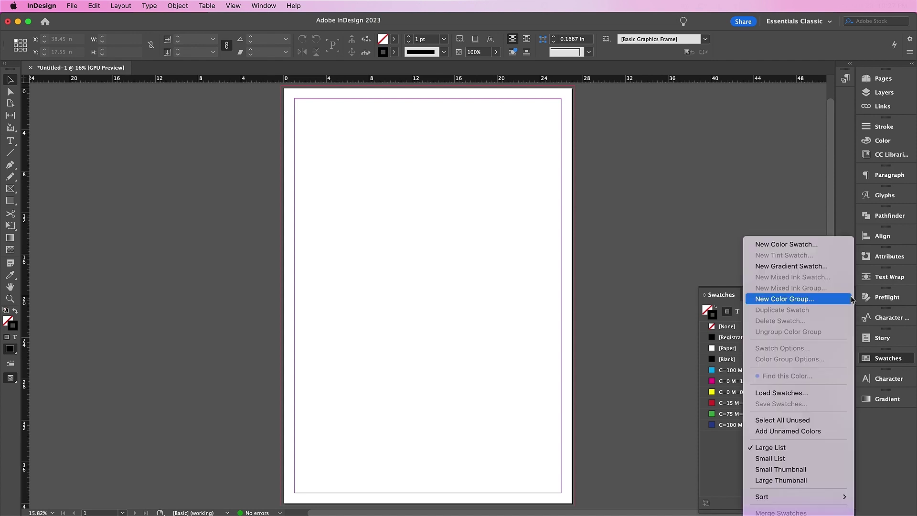
{"action": "left_click", "coordinate": [788, 244]}
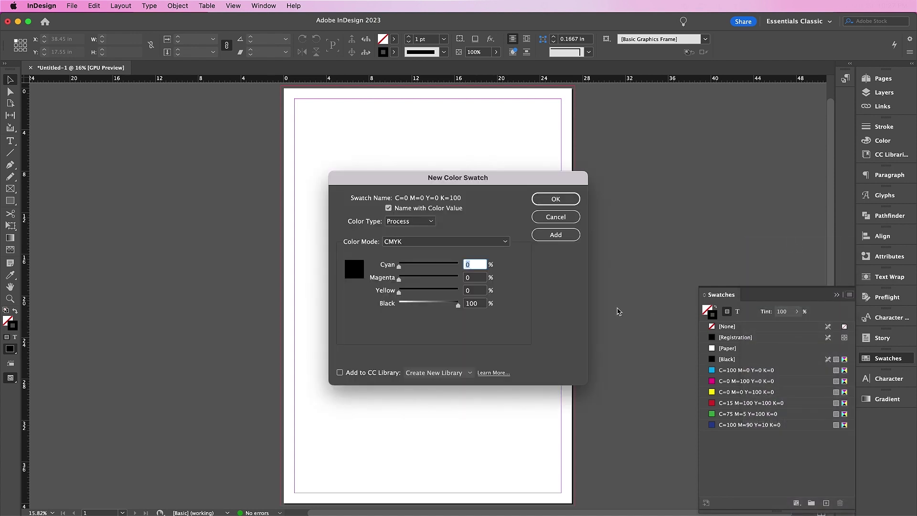
{"action": "type", "text": "67"}
{"action": "key", "text": "Tab"}
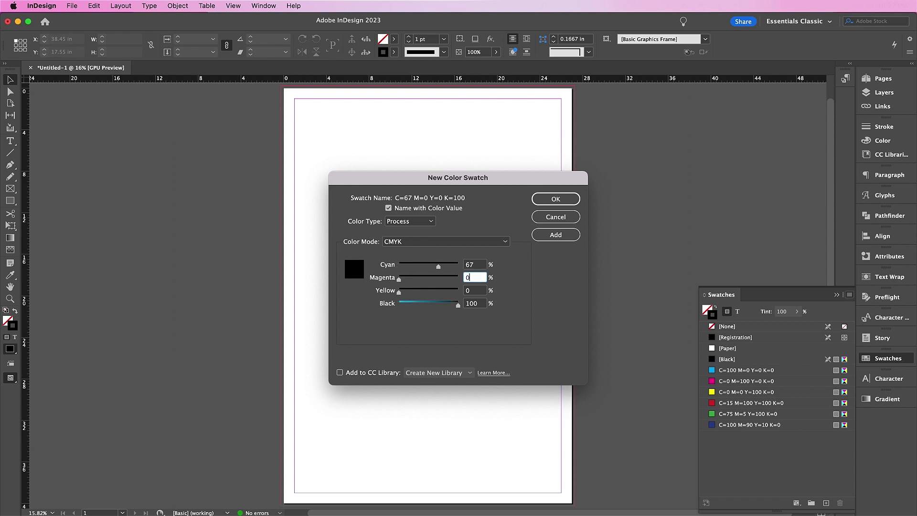
{"action": "key", "text": "Tab"}
{"action": "key", "text": "Tab"}
{"action": "type", "text": "0"}
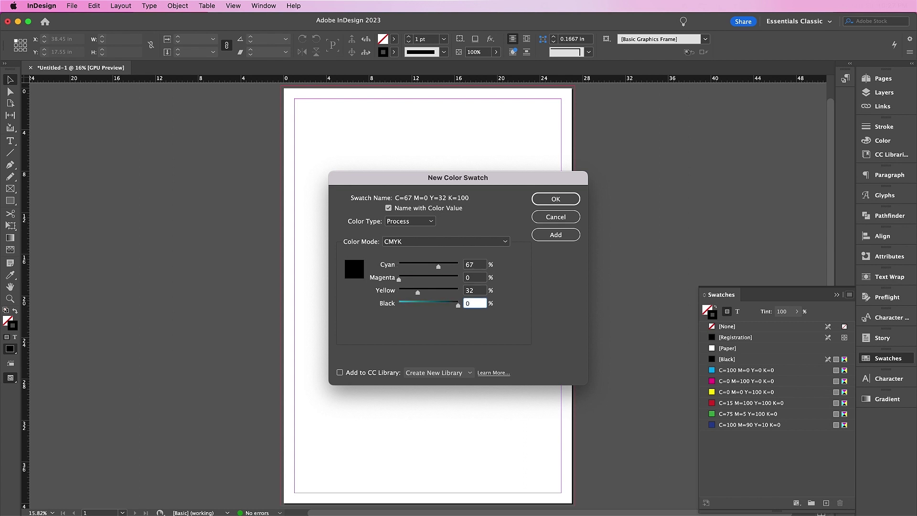
{"action": "left_click", "coordinate": [428, 208]}
{"action": "type", "text": "Blue"}
{"action": "left_click", "coordinate": [555, 235]}
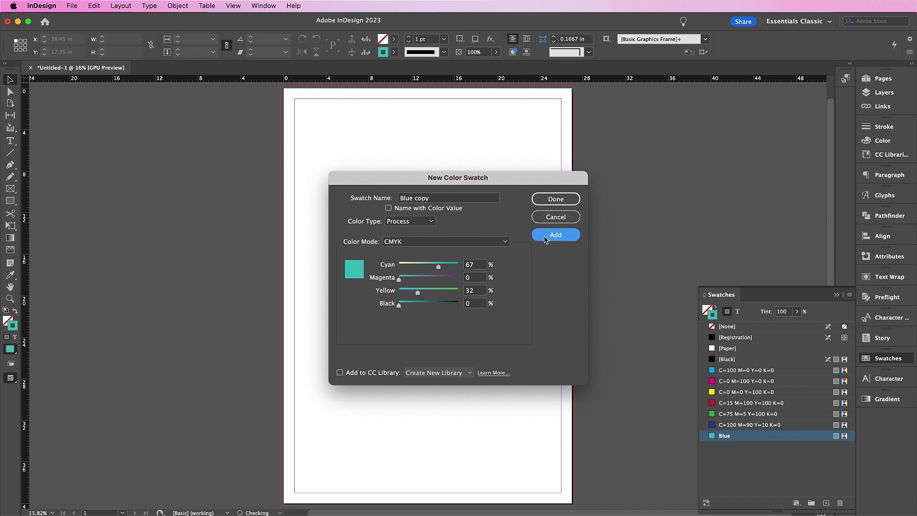
Add a CMYK process color swatch named Orange with C=0, M=43, Y=84, K=0
{"action": "left_click", "coordinate": [476, 264]}
{"action": "type", "text": "0"}
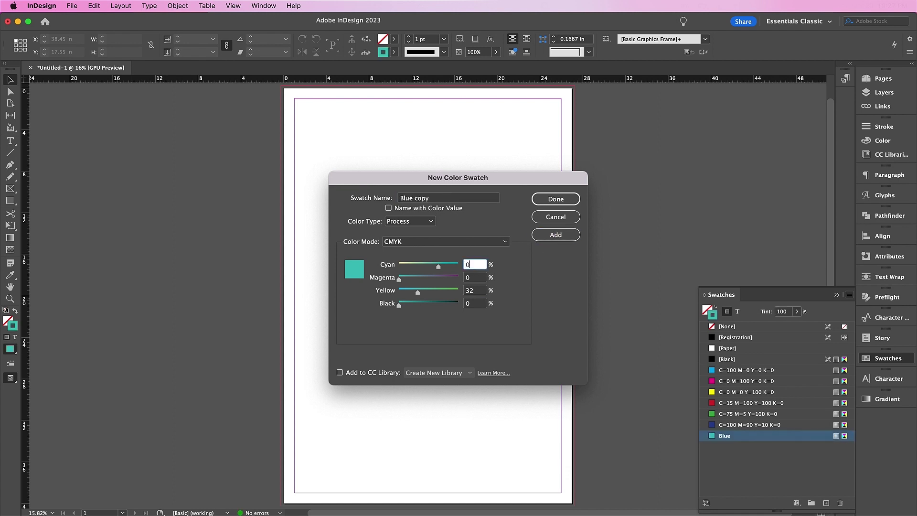
{"action": "key", "text": "Tab"}
{"action": "key", "text": "Tab"}
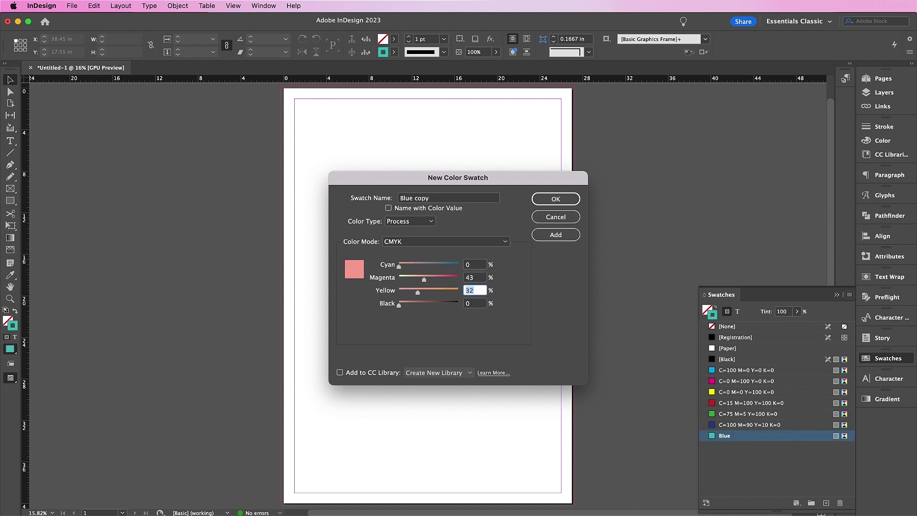
{"action": "key", "text": "Tab"}
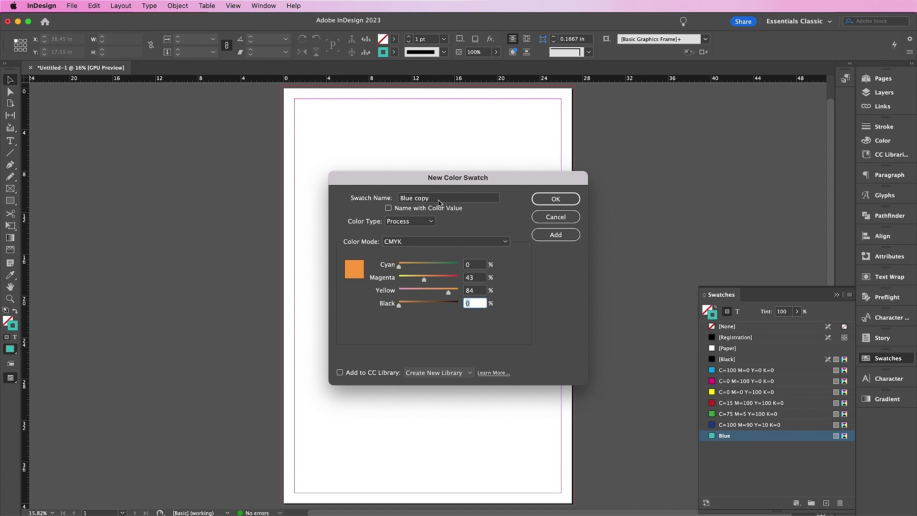
{"action": "key", "text": "Tab"}
{"action": "type", "text": "Ora"}
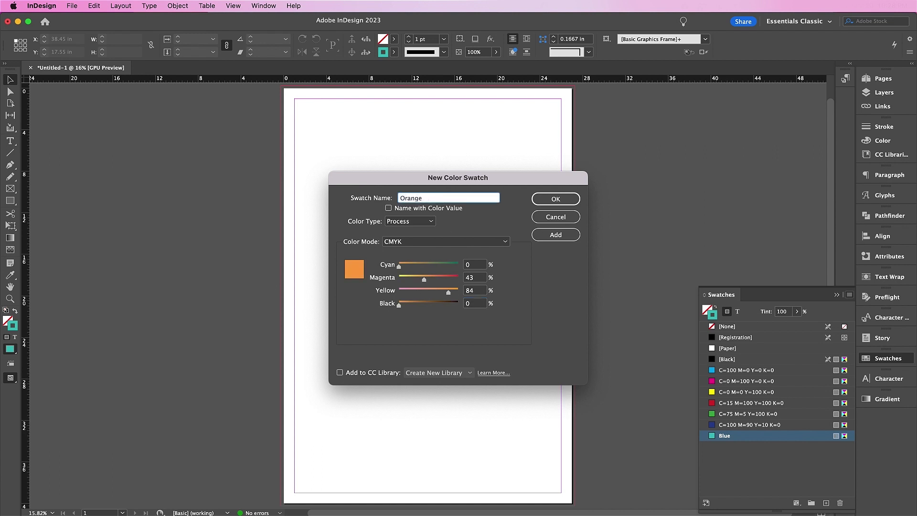
{"action": "left_click", "coordinate": [556, 235]}
Add a CMYK process color swatch named Off-Black with C=72, M=62, Y=61, K=76
{"action": "left_click", "coordinate": [477, 265]}
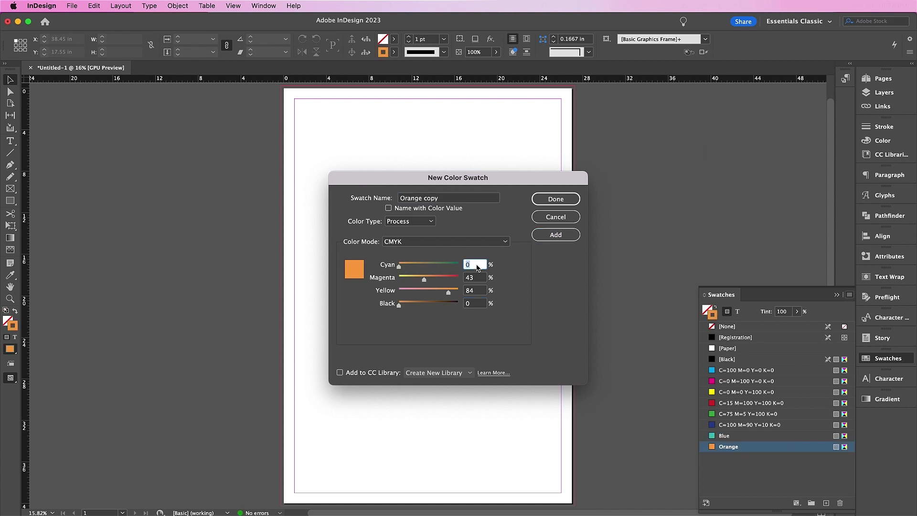
{"action": "type", "text": "72"}
{"action": "key", "text": "Tab"}
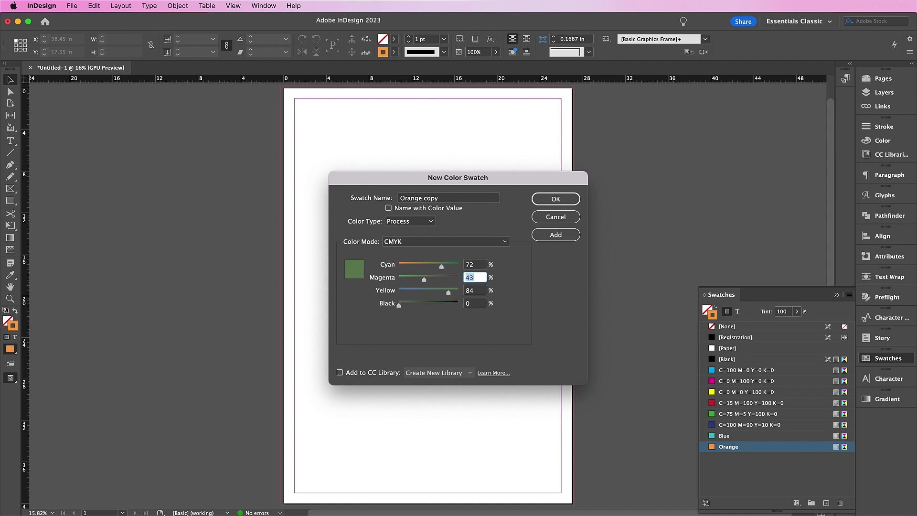
{"action": "key", "text": "Tab"}
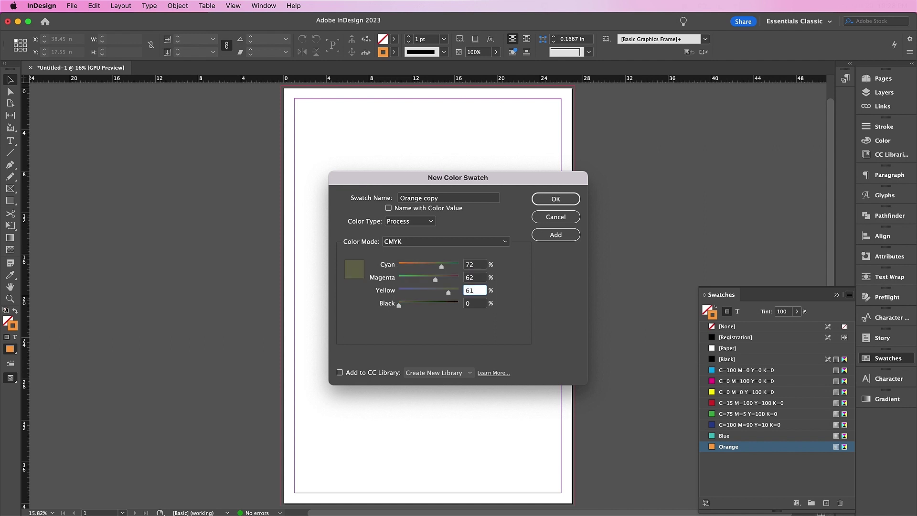
{"action": "key", "text": "Tab"}
{"action": "type", "text": "7"}
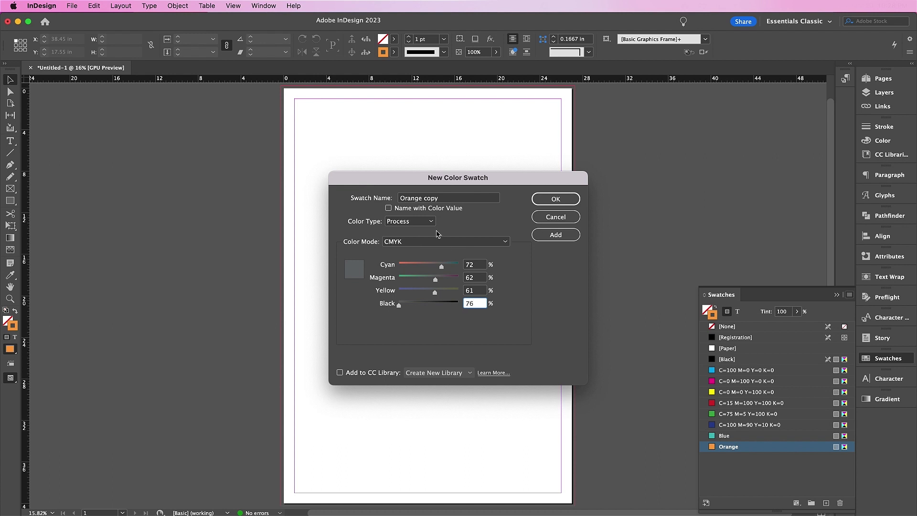
{"action": "left_click", "coordinate": [445, 199]}
{"action": "type", "text": "Off-Black"}
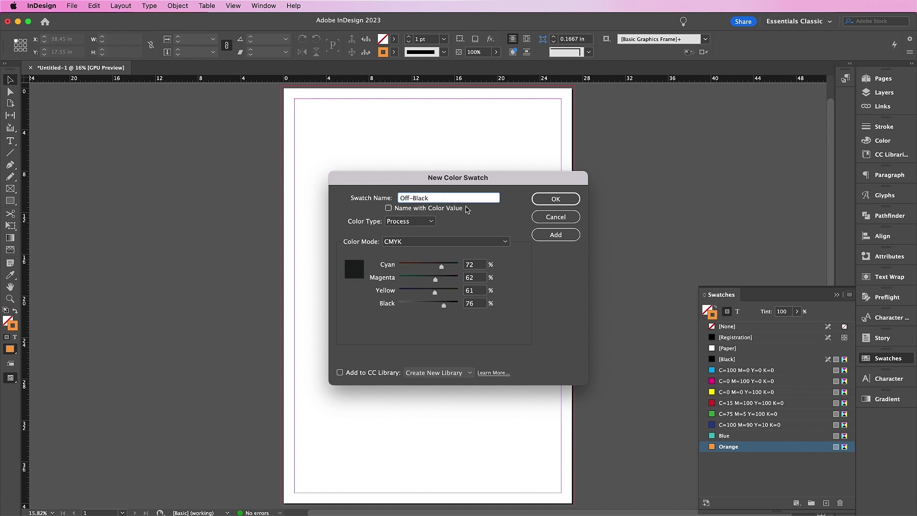
{"action": "left_click", "coordinate": [540, 237]}
{"action": "left_click", "coordinate": [543, 201]}
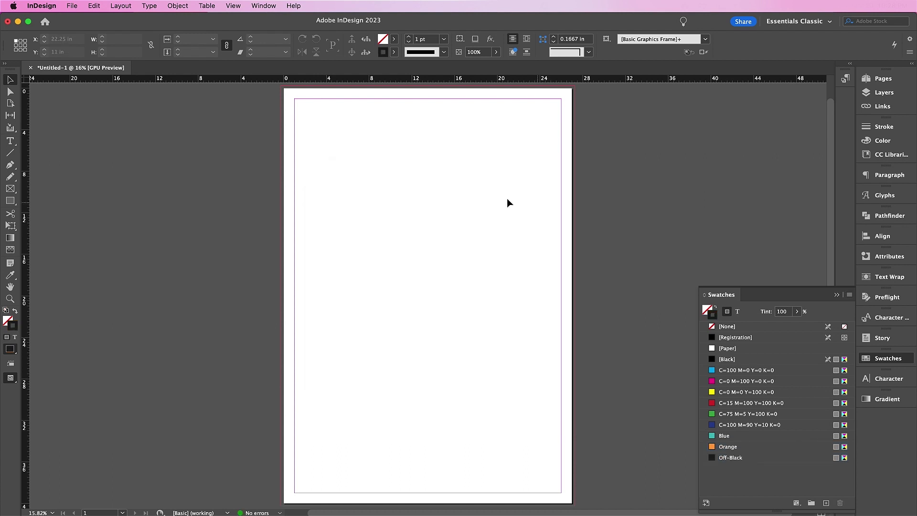
Draw a 27.5 x 40.5 in rectangle covering the page out to the bleed, with no stroke and a Blue swatch fill
{"action": "left_click", "coordinate": [11, 201]}
{"action": "left_click_drag", "start_coordinate": [283, 89], "coordinate": [575, 505]}
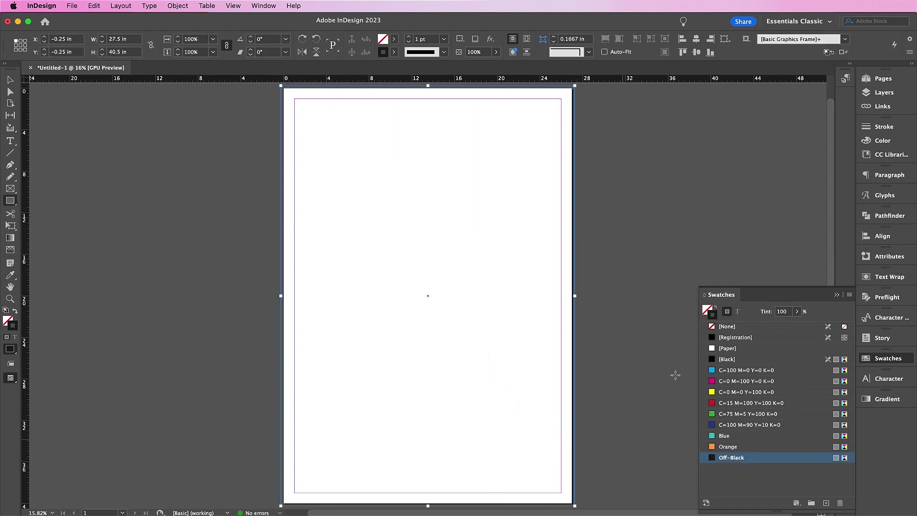
{"action": "left_click", "coordinate": [719, 326]}
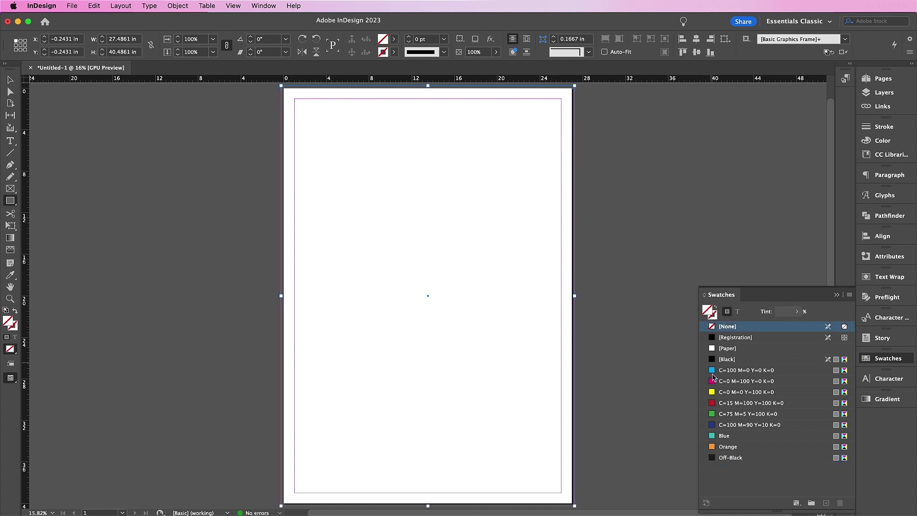
{"action": "left_click", "coordinate": [724, 435]}
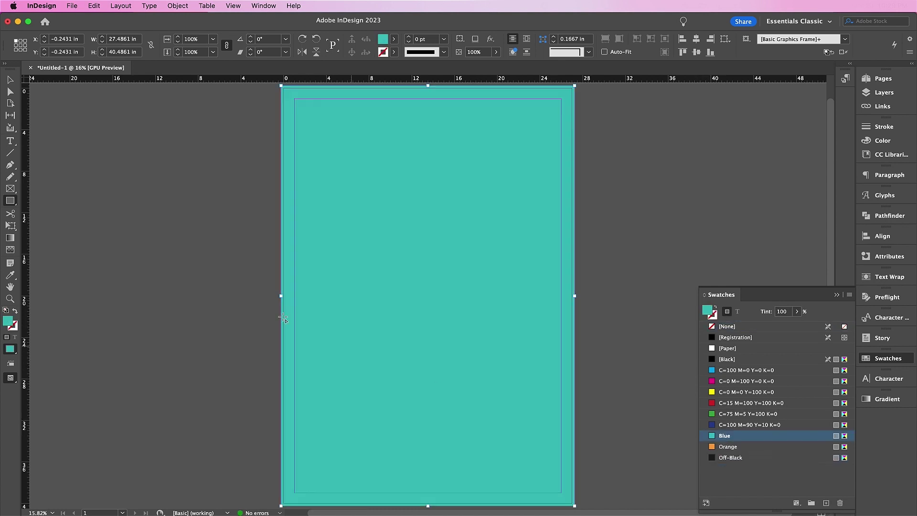
{"action": "left_click", "coordinate": [10, 79]}
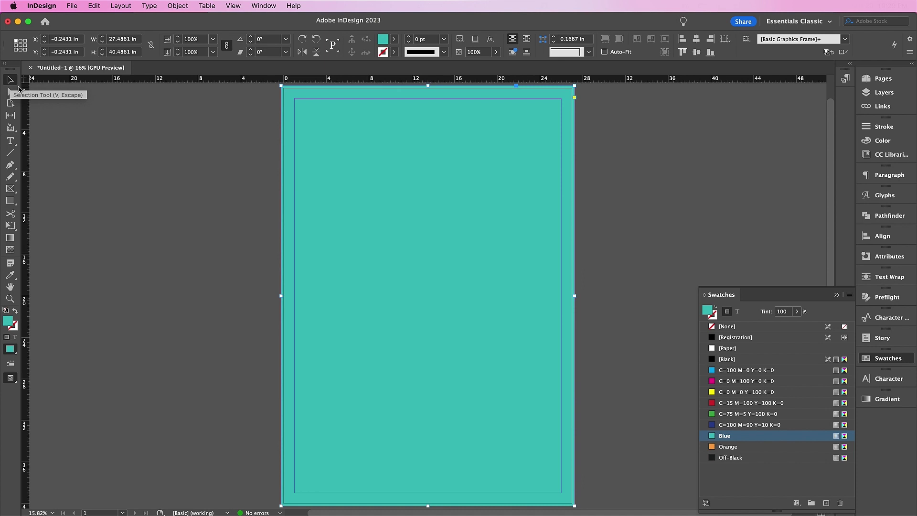
{"action": "left_click", "coordinate": [228, 241]}
Lock the Background layer, then unlock Type Behind and make it the active layer
{"action": "left_click", "coordinate": [883, 93]}
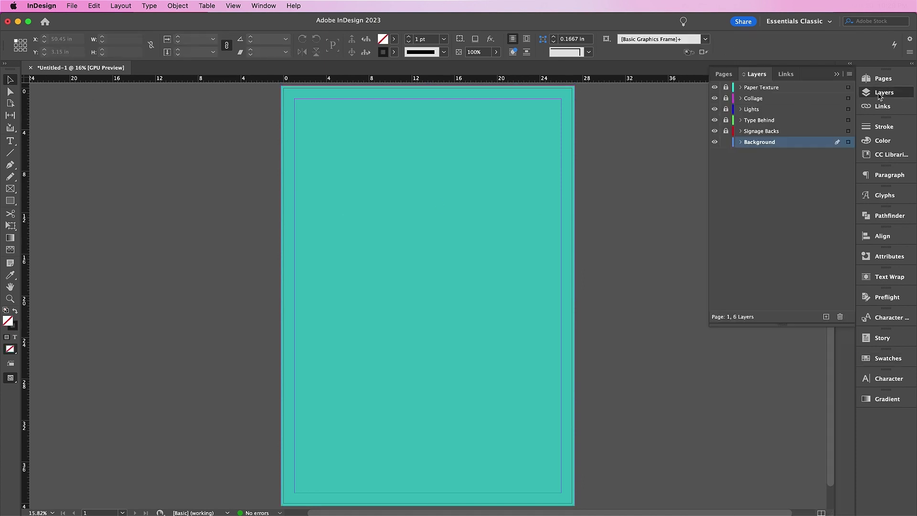
{"action": "left_click", "coordinate": [726, 141]}
{"action": "left_click", "coordinate": [726, 120]}
{"action": "left_click", "coordinate": [754, 120]}
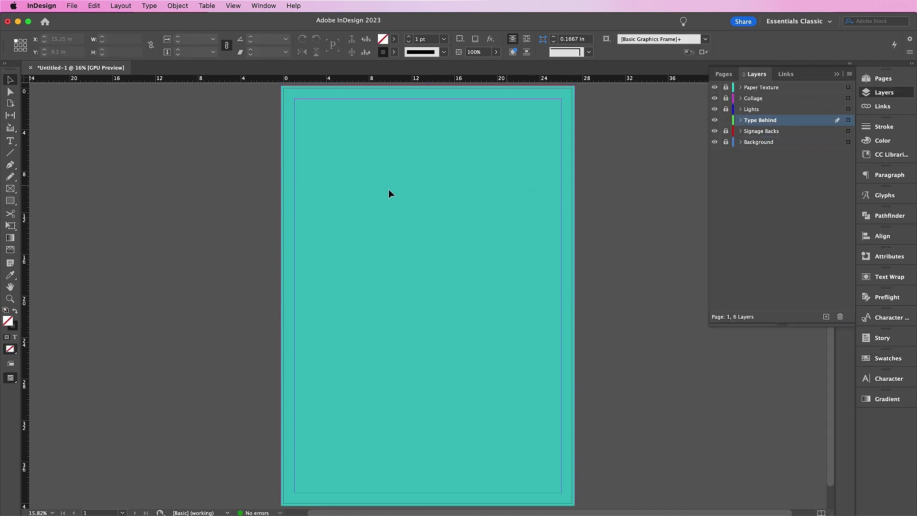
Create a text frame about 16.85 x 7.05 in on the upper poster reading GALLIC in Union Made at 350 pt
{"action": "left_click_drag", "start_coordinate": [347, 156], "coordinate": [526, 228]}
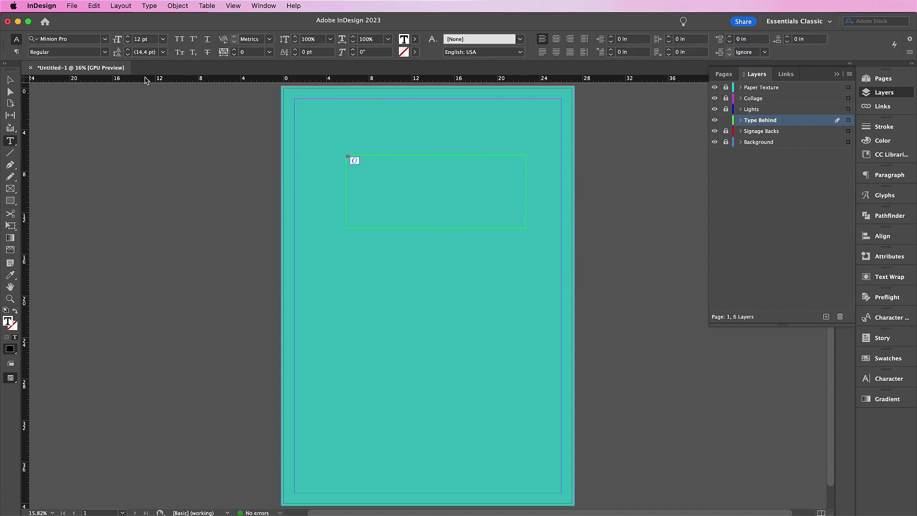
{"action": "left_click", "coordinate": [80, 38]}
{"action": "type", "text": "unio"}
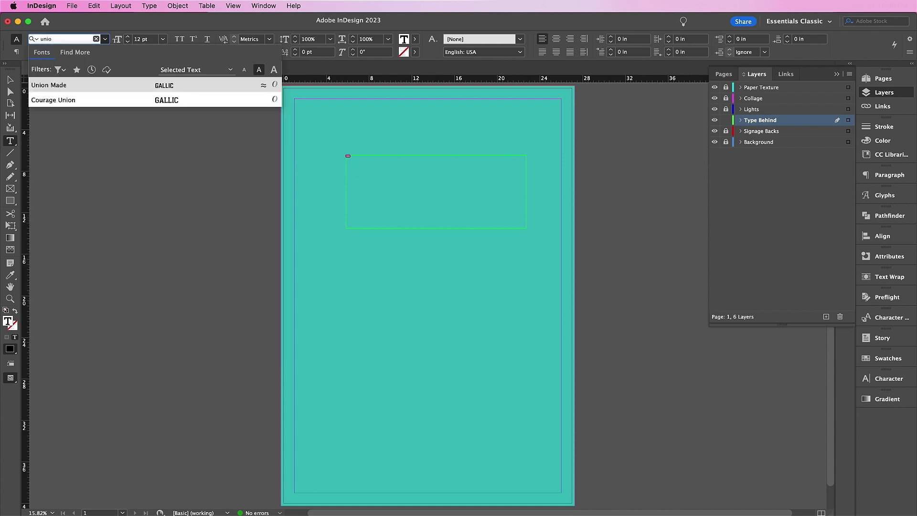
{"action": "left_click", "coordinate": [92, 85]}
{"action": "left_click", "coordinate": [143, 38]}
{"action": "type", "text": "350"}
{"action": "key", "text": "Return"}
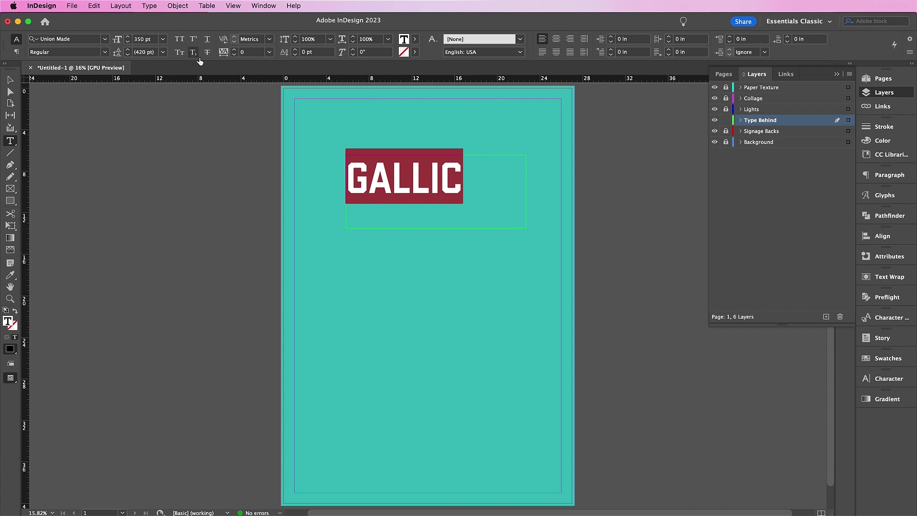
Format the GALLIC text with 100 tracking, center alignment and the Off-Black swatch
{"action": "left_click", "coordinate": [270, 51]}
{"action": "left_click", "coordinate": [267, 196]}
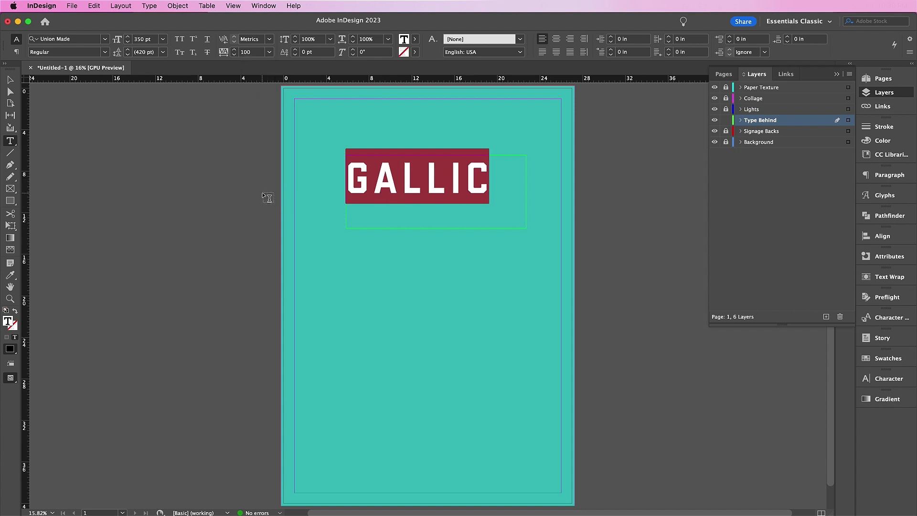
{"action": "left_click", "coordinate": [556, 39]}
{"action": "left_click", "coordinate": [884, 359]}
{"action": "left_click", "coordinate": [734, 458]}
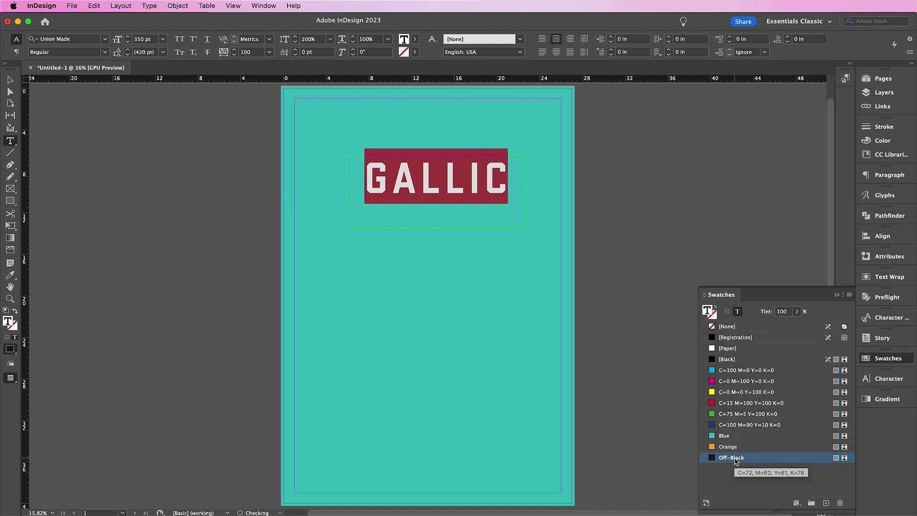
{"action": "left_click", "coordinate": [10, 79]}
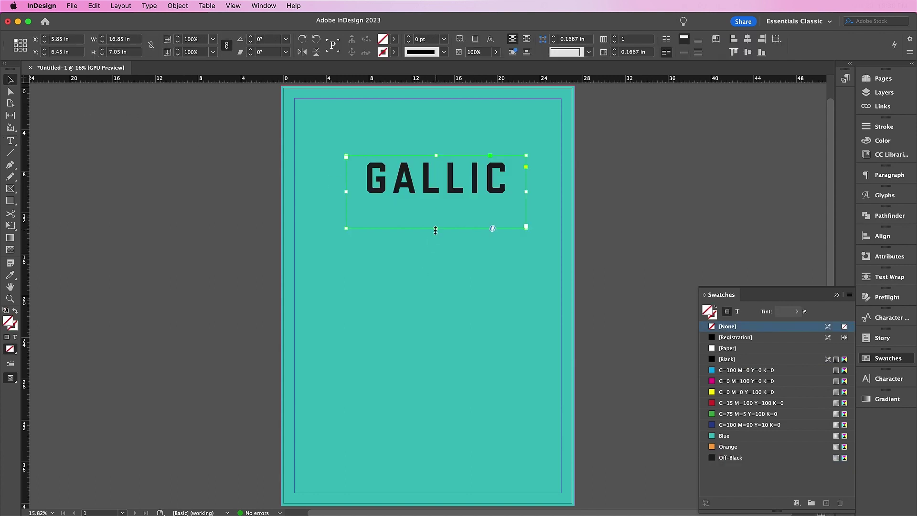
Shorten the GALLIC frame to about 3.65 in high and place a copy directly below it reading GAZETTE
{"action": "left_click_drag", "start_coordinate": [437, 229], "coordinate": [428, 311]}
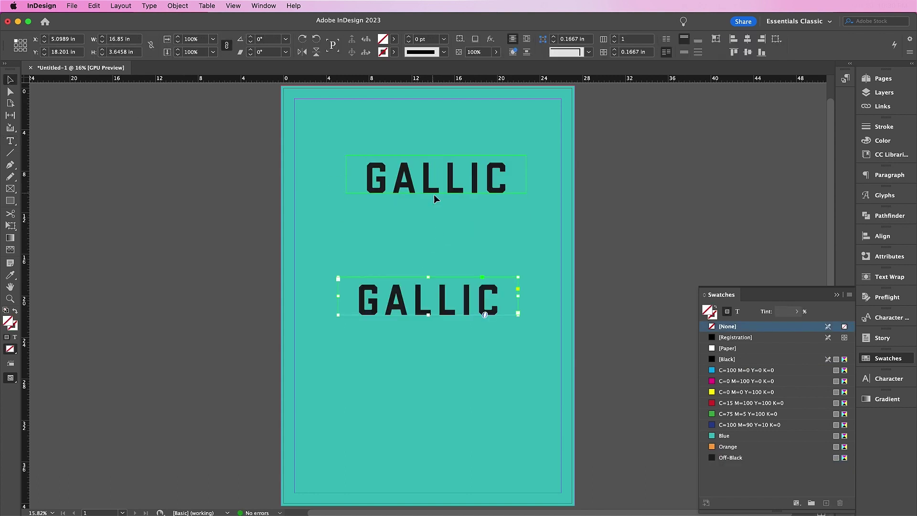
{"action": "left_click_drag", "start_coordinate": [434, 179], "coordinate": [428, 219]}
{"action": "double_click", "coordinate": [428, 220]}
{"action": "key", "text": "super+a"}
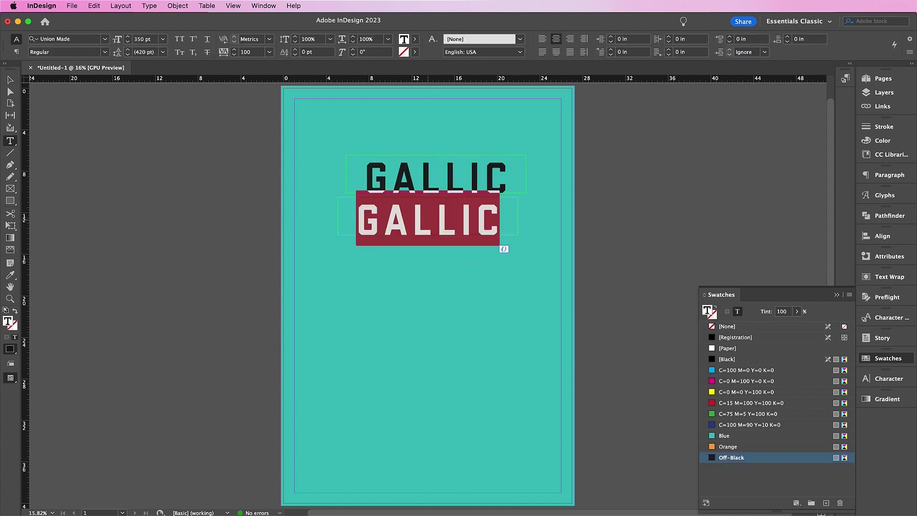
{"action": "type", "text": "GAZETTE"}
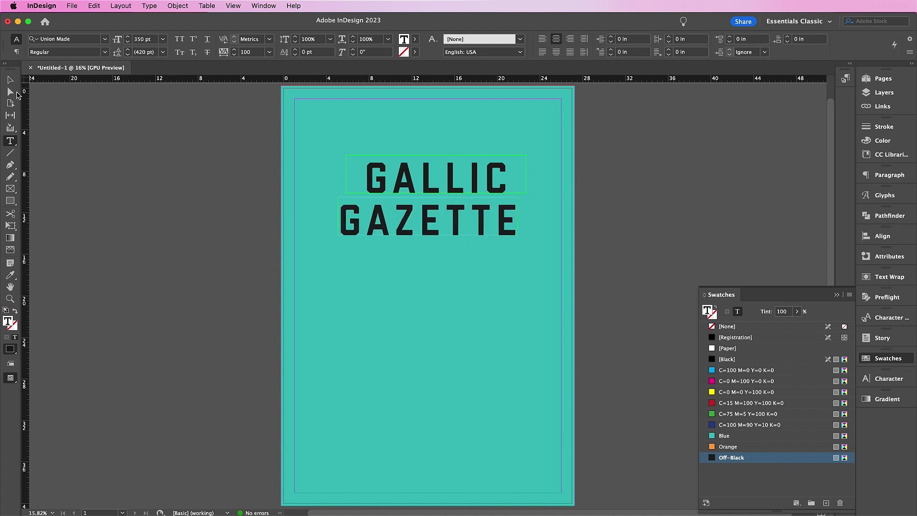
{"action": "left_click", "coordinate": [7, 82]}
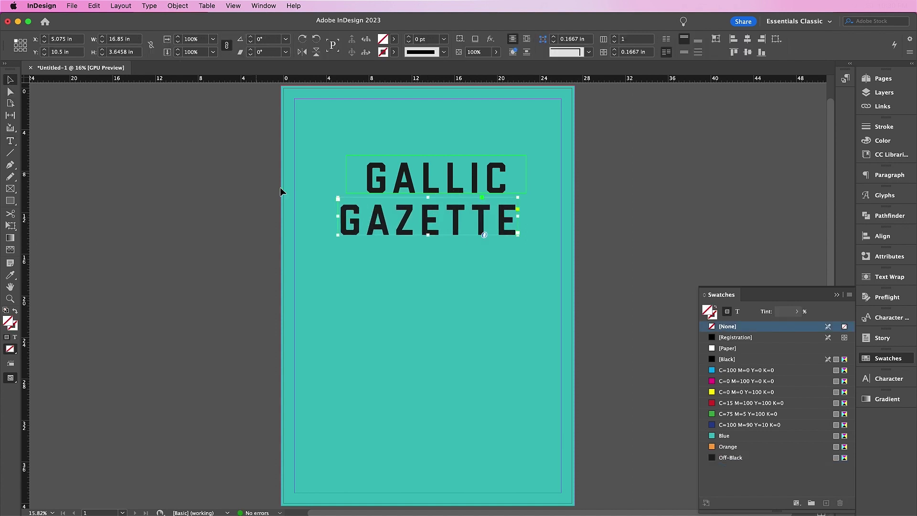
Nudge the GAZETTE frame right until it is centered beneath GALLIC
{"action": "key", "text": "shift+Right"}
{"action": "key", "text": "shift+Right"}
{"action": "key", "text": "shift+Right"}
{"action": "key", "text": "shift+Right"}
{"action": "key", "text": "shift+Right"}
{"action": "key", "text": "shift+Right"}
{"action": "key", "text": "shift+Right"}
{"action": "key", "text": "shift+Right"}
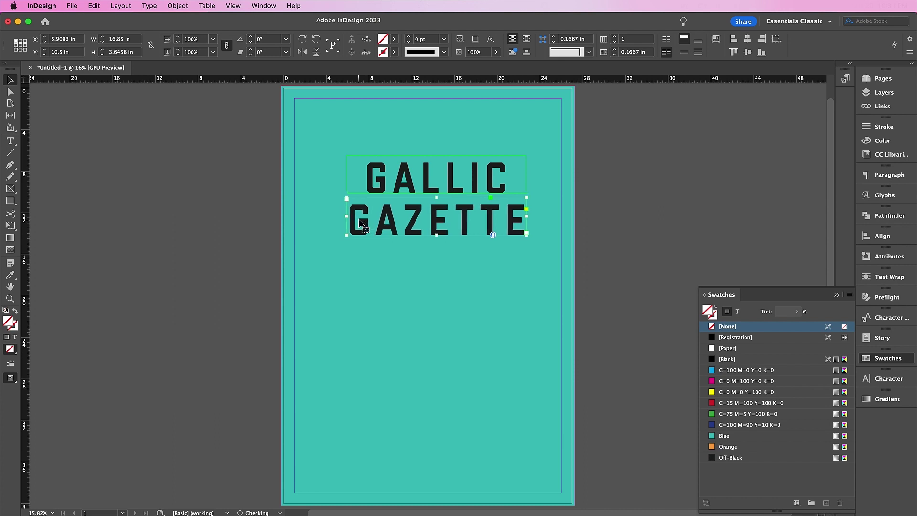
Change the spare title copy below GAZETTE to read THE and reduce its type size substantially
{"action": "key", "text": "super+c"}
{"action": "key", "text": "super+v"}
{"action": "double_click", "coordinate": [391, 295]}
{"action": "key", "text": "super+a"}
{"action": "type", "text": "THE"}
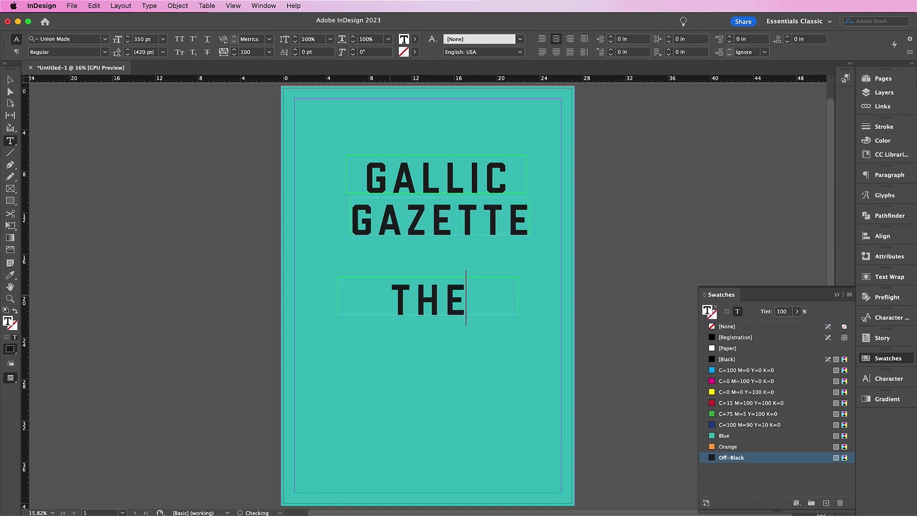
{"action": "key", "text": "super+a"}
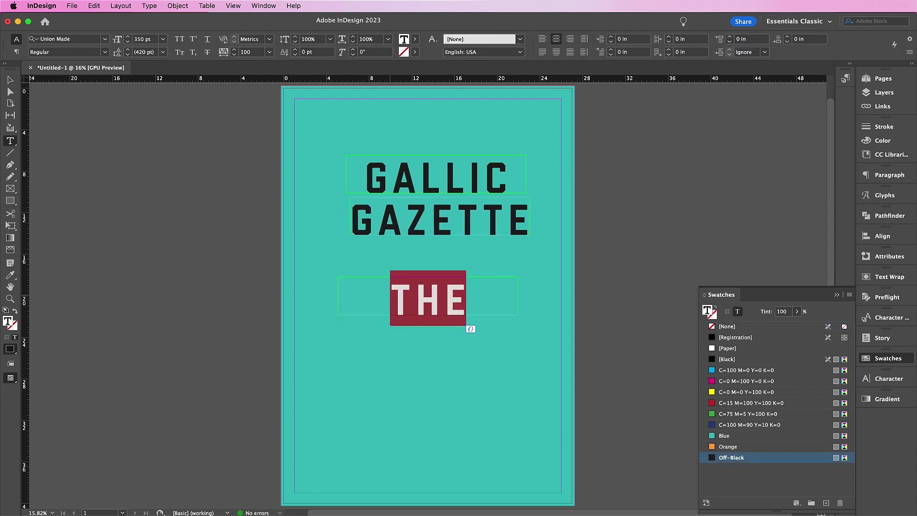
{"action": "left_click", "coordinate": [141, 41]}
{"action": "type", "text": "210"}
{"action": "key", "text": "Return"}
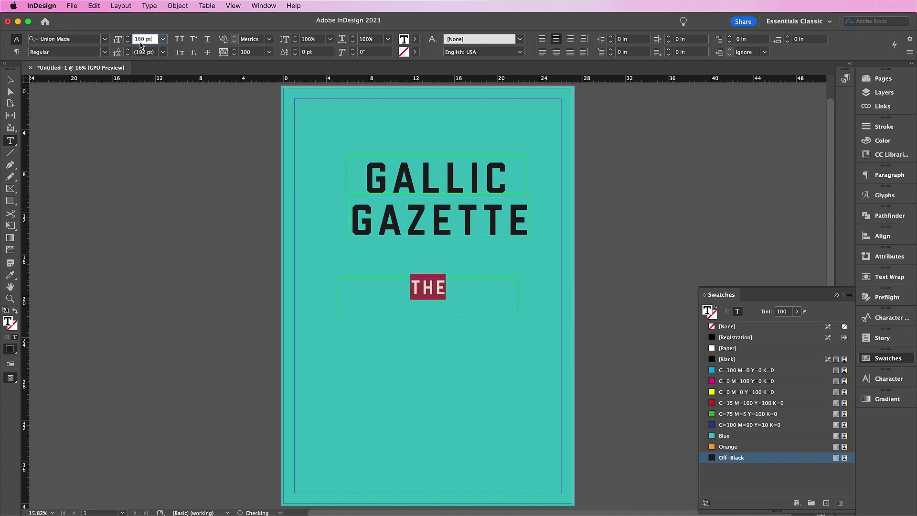
Fit the frame of THE to its text and move it just to the left of GALLIC
{"action": "left_click", "coordinate": [10, 79]}
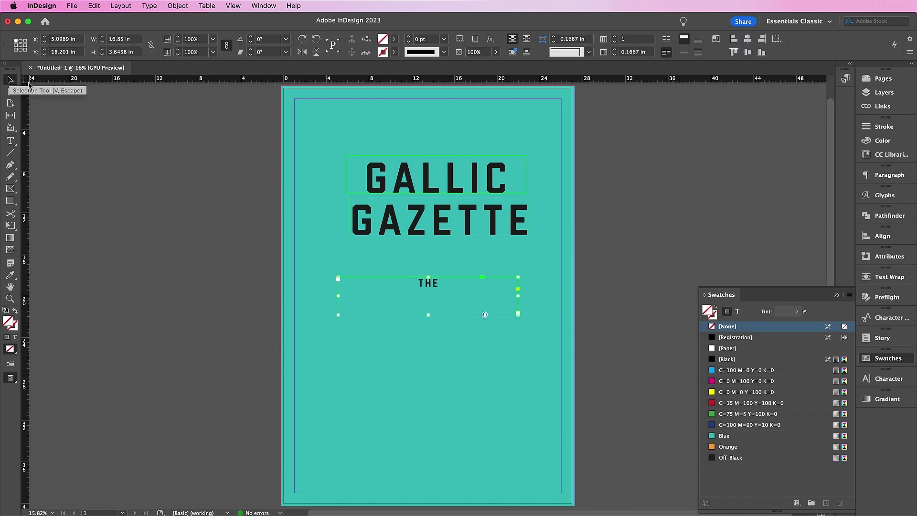
{"action": "double_click", "coordinate": [518, 314]}
{"action": "left_click_drag", "start_coordinate": [348, 283], "coordinate": [349, 178]}
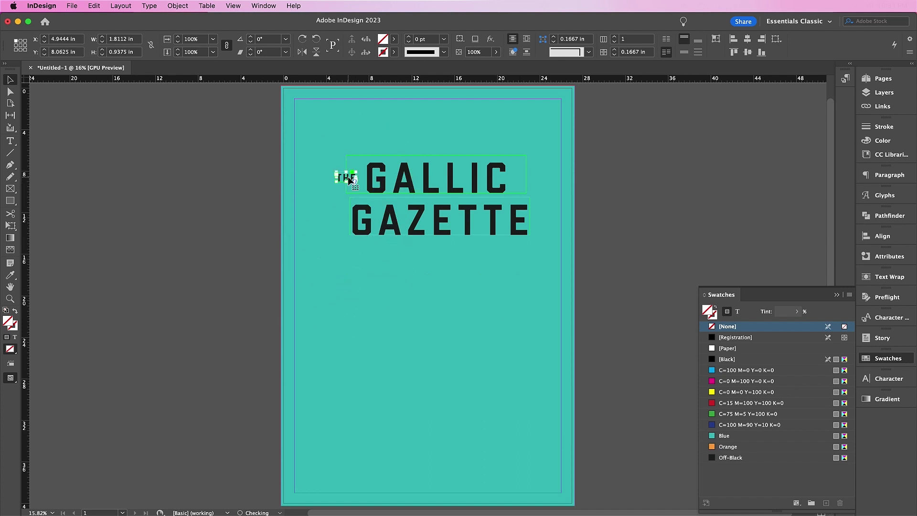
{"action": "left_click", "coordinate": [413, 444]}
Draw a wide text frame near the bottom of the poster and enter A FILM BY
{"action": "scroll", "coordinate": [413, 443], "scroll_direction": "up", "scroll_amount": 2}
{"action": "scroll", "coordinate": [413, 444], "scroll_direction": "down", "scroll_amount": 1}
{"action": "key", "text": "t"}
{"action": "left_click_drag", "start_coordinate": [270, 366], "coordinate": [556, 437]}
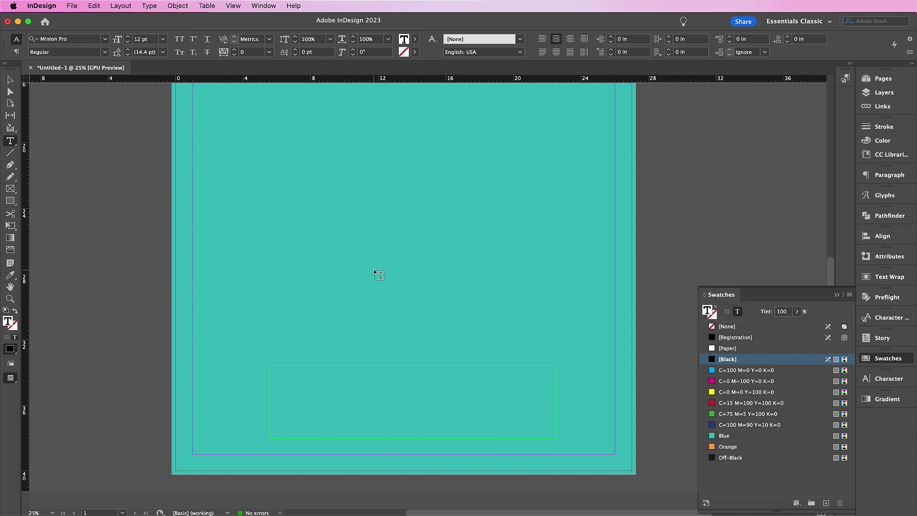
{"action": "type", "text": "A FILM BY"}
Set the A FILM BY text in Arber Vintage Extended at 40 pt
{"action": "key", "text": "super+a"}
{"action": "left_click", "coordinate": [78, 38]}
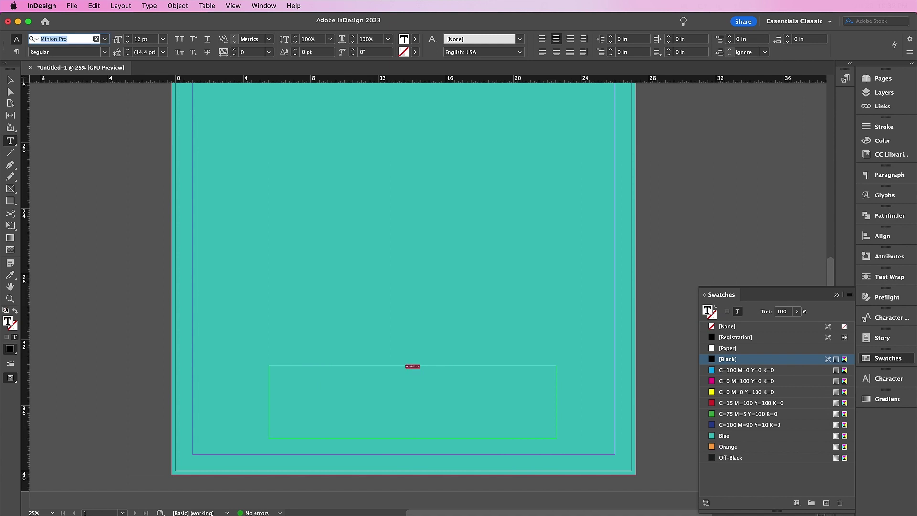
{"action": "type", "text": "arber"}
{"action": "key", "text": "Return"}
{"action": "left_click", "coordinate": [140, 40]}
{"action": "key", "text": "shift+Up"}
{"action": "key", "text": "shift+Up"}
{"action": "key", "text": "shift+Up"}
Add a second line reading WES ANDERSON and widen the tracking of the A FILM BY line
{"action": "left_click", "coordinate": [442, 370]}
{"action": "key", "text": "Return"}
{"action": "type", "text": "WES ANDERSON"}
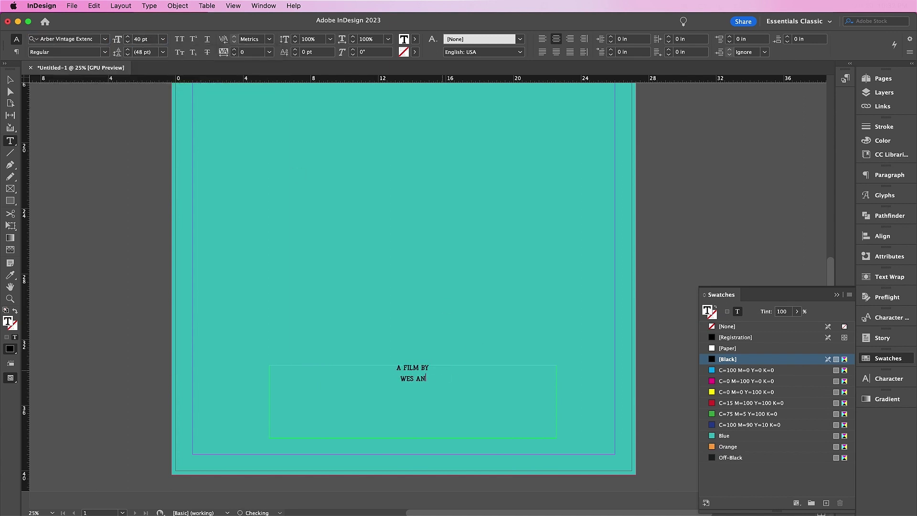
{"action": "left_click", "coordinate": [246, 53]}
{"action": "left_click_drag", "start_coordinate": [431, 368], "coordinate": [388, 378]}
{"action": "key", "text": "shift+Up"}
{"action": "key", "text": "shift+Up"}
Enlarge the WES ANDERSON line to 80 pt
{"action": "left_click", "coordinate": [148, 42]}
{"action": "key", "text": "shift+Up"}
{"action": "key", "text": "shift+Up"}
{"action": "key", "text": "shift+Up"}
{"action": "key", "text": "shift+Up"}
Set the WES ANDERSON line's leading to 60 pt and its tracking to 75
{"action": "left_click", "coordinate": [151, 52]}
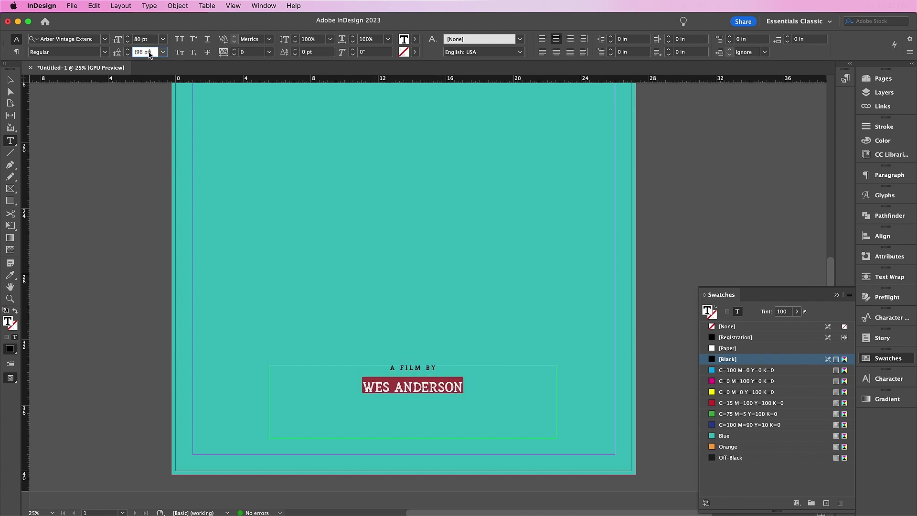
{"action": "key", "text": "shift+Down"}
{"action": "key", "text": "shift+Down"}
{"action": "key", "text": "shift+Down"}
{"action": "key", "text": "shift+Down"}
{"action": "left_click", "coordinate": [249, 54]}
{"action": "key", "text": "shift+Up"}
{"action": "key", "text": "shift+Up"}
{"action": "key", "text": "shift+Up"}
{"action": "key", "text": "Escape"}
Shorten the director credit frame to its text and place a copy below it reading IN CINEMAS NATIONWIDE OCTOBER 22
{"action": "left_click_drag", "start_coordinate": [413, 438], "coordinate": [412, 395]}
{"action": "left_click_drag", "start_coordinate": [399, 383], "coordinate": [372, 437]}
{"action": "double_click", "coordinate": [431, 447]}
{"action": "key", "text": "BackSpace"}
{"action": "key", "text": "BackSpace"}
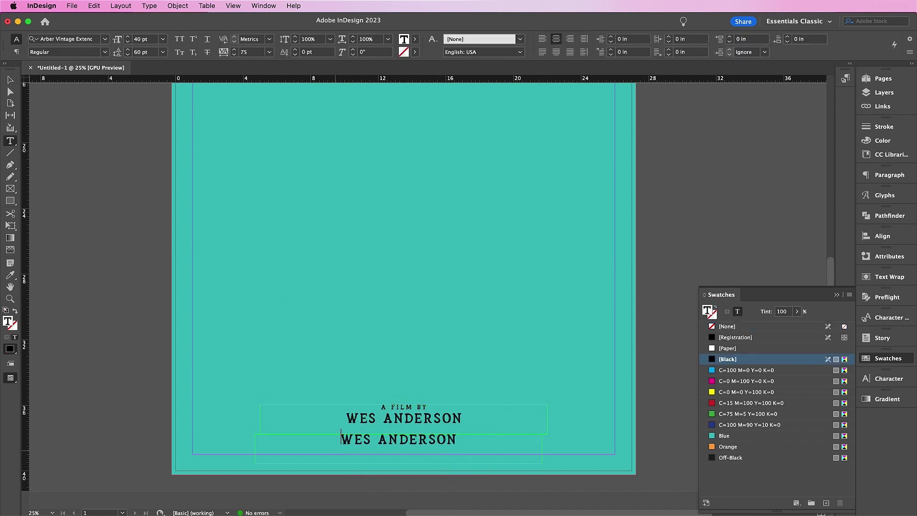
{"action": "left_click_drag", "start_coordinate": [457, 442], "coordinate": [336, 449]}
{"action": "type", "text": "IN CINEMAS NATIONWIDE OCTOBER 22"}
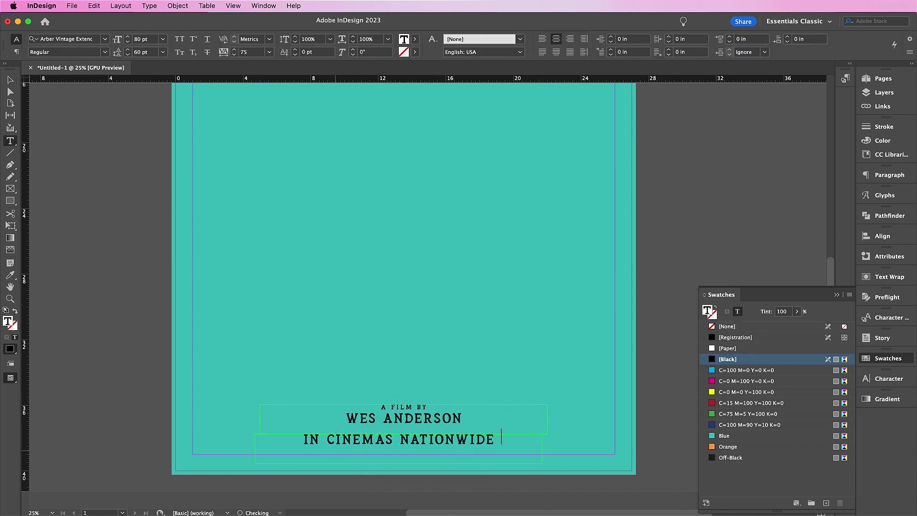
Stretch the release date and director credit frames to span the full width between the page margins
{"action": "left_click", "coordinate": [10, 80]}
{"action": "left_click_drag", "start_coordinate": [542, 463], "coordinate": [615, 454]}
{"action": "left_click_drag", "start_coordinate": [255, 455], "coordinate": [192, 454]}
{"action": "left_click", "coordinate": [406, 421]}
{"action": "left_click_drag", "start_coordinate": [548, 434], "coordinate": [614, 431]}
{"action": "left_click_drag", "start_coordinate": [260, 418], "coordinate": [194, 418]}
{"action": "left_click", "coordinate": [137, 406]}
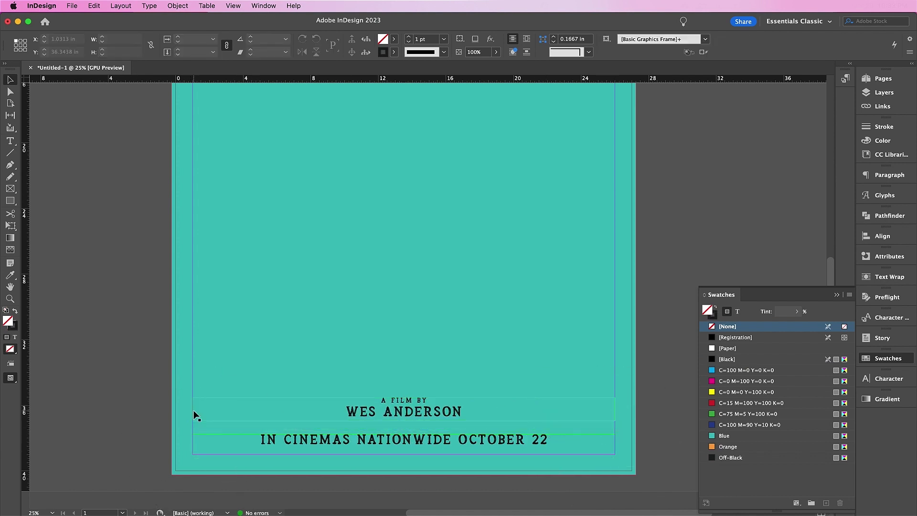
Place a copy of the director credit frame at the page's top margin, aligned to the left margin
{"action": "left_click", "coordinate": [248, 408]}
{"action": "scroll", "coordinate": [248, 408], "scroll_direction": "up", "scroll_amount": 6}
{"action": "scroll", "coordinate": [248, 409], "scroll_direction": "up", "scroll_amount": 3}
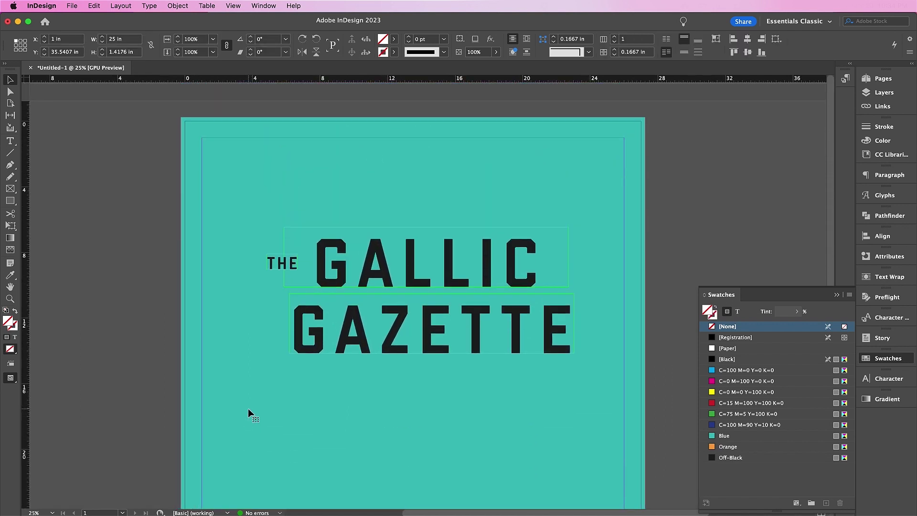
{"action": "key", "text": "super+x"}
{"action": "key", "text": "super+v"}
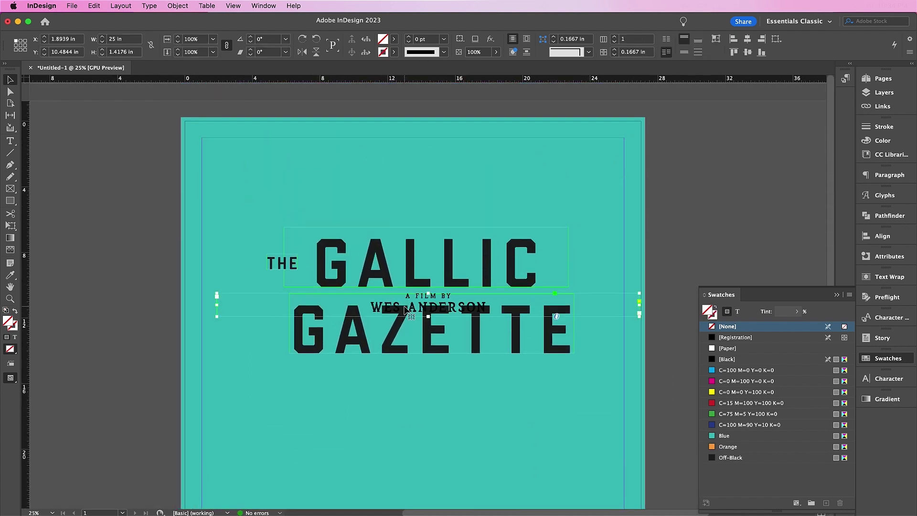
{"action": "left_click_drag", "start_coordinate": [405, 310], "coordinate": [391, 156]}
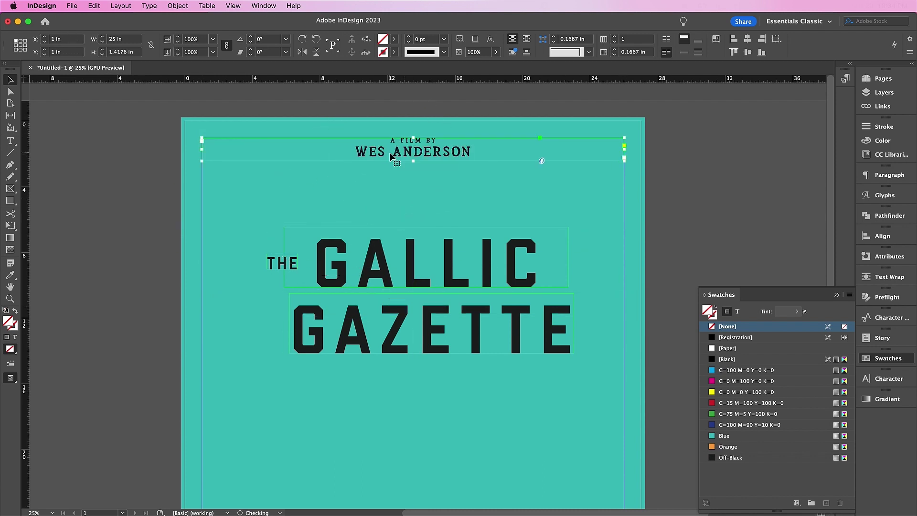
Replace the copied credit's text with "MAGNIFICENT" in quotation marks and shrink the frame to about a third of the margin width
{"action": "left_click_drag", "start_coordinate": [624, 161], "coordinate": [419, 176]}
{"action": "double_click", "coordinate": [374, 154]}
{"action": "left_click_drag", "start_coordinate": [373, 153], "coordinate": [257, 157]}
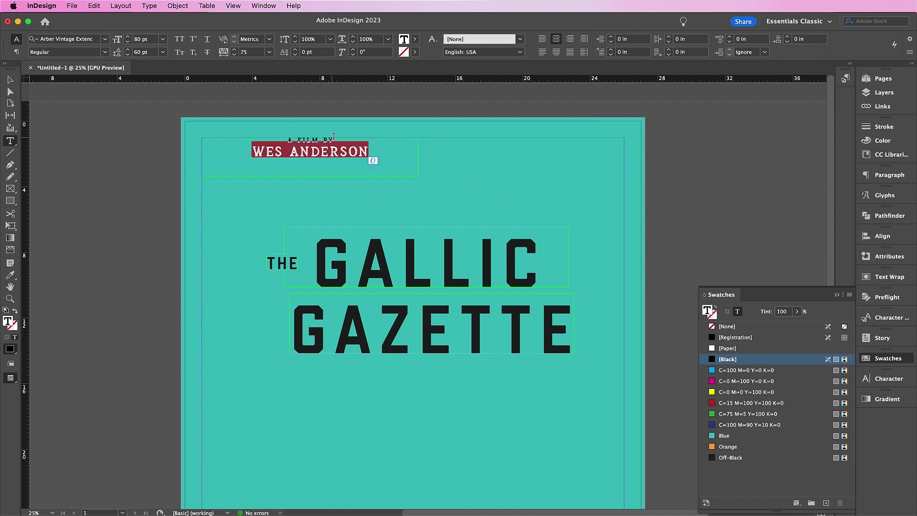
{"action": "left_click_drag", "start_coordinate": [338, 140], "coordinate": [377, 152]}
{"action": "key", "text": "BackSpace"}
{"action": "key", "text": "BackSpace"}
{"action": "type", "text": "\""}
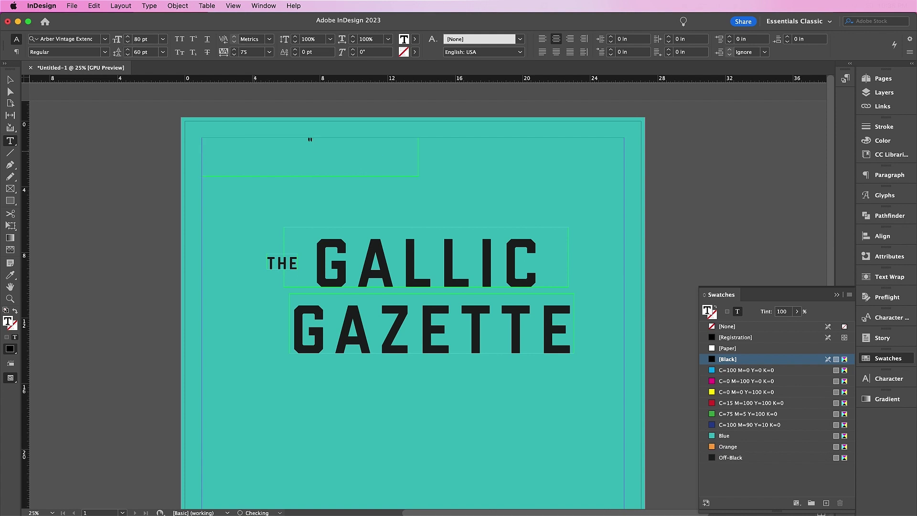
{"action": "type", "text": "MA"}
{"action": "type", "text": "IFICENT\""}
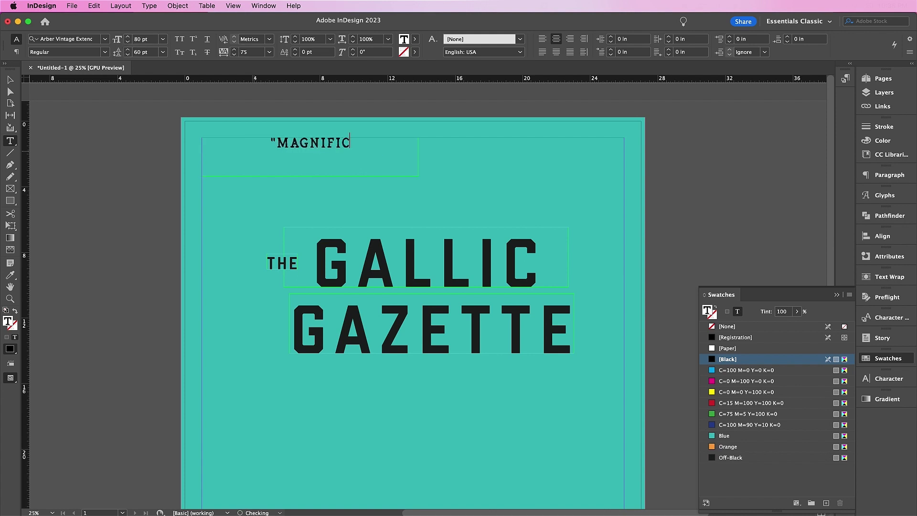
{"action": "key", "text": "Escape"}
{"action": "left_click_drag", "start_coordinate": [418, 176], "coordinate": [349, 157]}
Duplicate the quote frame twice across the top margin, reading "A VISUAL TREAT" and "UNMISSABLE" in quotation marks
{"action": "left_click_drag", "start_coordinate": [276, 146], "coordinate": [413, 146], "text": "alt"}
{"action": "left_click_drag", "start_coordinate": [465, 143], "coordinate": [551, 146]}
{"action": "type", "text": "A VISUAL TREAT"}
{"action": "key", "text": "Escape"}
{"action": "left_click_drag", "start_coordinate": [489, 144], "coordinate": [612, 145]}
{"action": "type", "text": "UNMISSABLE"}
{"action": "key", "text": "Escape"}
Add a text frame with a row of four asterisk glyphs below the "MAGNIFICENT" quote, matching its width
{"action": "key", "text": "super+v"}
{"action": "left_click_drag", "start_coordinate": [430, 306], "coordinate": [293, 188]}
{"action": "double_click", "coordinate": [276, 164]}
{"action": "type", "text": "****"}
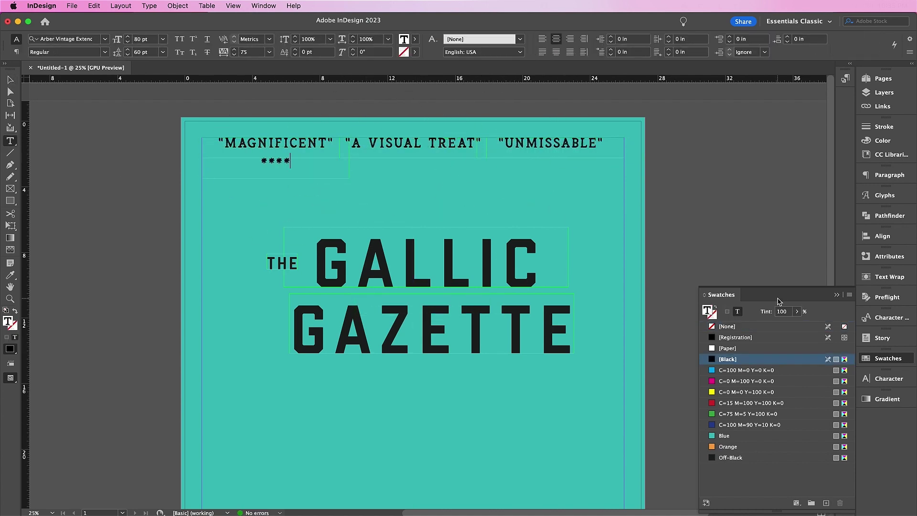
{"action": "left_click", "coordinate": [884, 196]}
{"action": "double_click", "coordinate": [755, 420]}
{"action": "key", "text": "BackSpace"}
{"action": "left_click", "coordinate": [837, 190]}
{"action": "left_click_drag", "start_coordinate": [350, 179], "coordinate": [340, 175]}
Place copies of the four-asterisk row below the "A VISUAL TREAT" and "UNMISSABLE" quotes
{"action": "key", "text": "super+v"}
{"action": "left_click_drag", "start_coordinate": [402, 305], "coordinate": [387, 167]}
{"action": "key", "text": "super+v"}
{"action": "left_click_drag", "start_coordinate": [391, 304], "coordinate": [515, 165]}
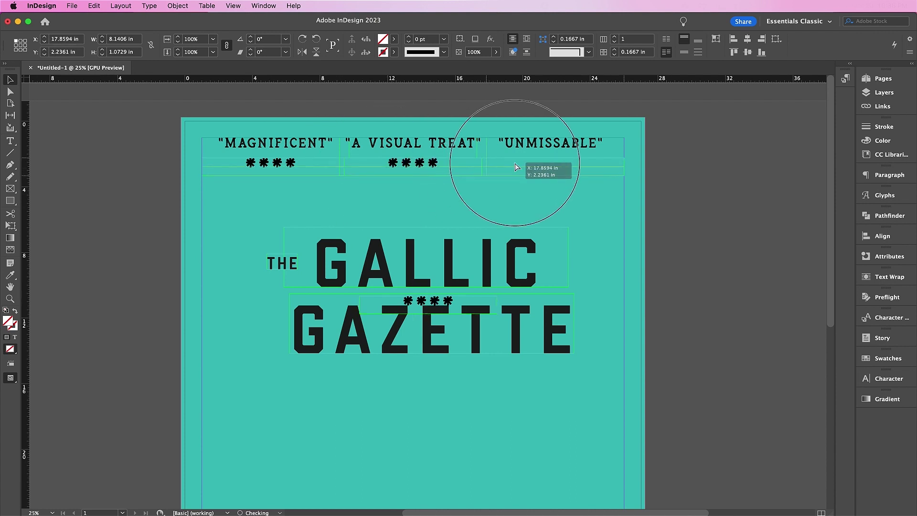
Add a small review credit reading - THE WES REVIEW beneath each of the three asterisk rows
{"action": "key", "text": "super+v"}
{"action": "left_click_drag", "start_coordinate": [403, 308], "coordinate": [250, 189]}
{"action": "type", "text": "- THE WES REVIEW"}
{"action": "left_click_drag", "start_coordinate": [349, 195], "coordinate": [340, 193]}
{"action": "key", "text": "super+v"}
{"action": "key", "text": "super+v"}
{"action": "left_click_drag", "start_coordinate": [400, 308], "coordinate": [520, 193]}
{"action": "left_click", "coordinate": [703, 232]}
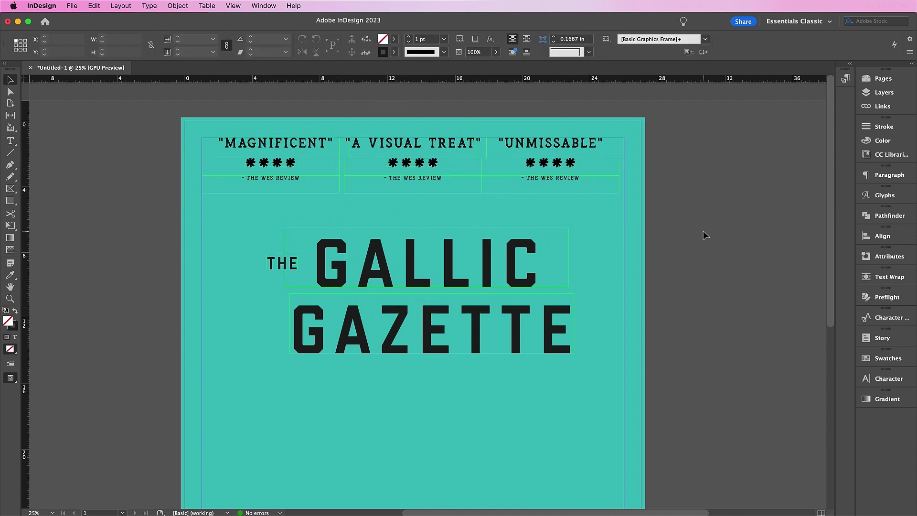
Place a copy of the review credit below the G of GAZETTE, reading OF THE on two lines, and tighten its frame
{"action": "left_click", "coordinate": [407, 183]}
{"action": "key", "text": "super+c"}
{"action": "key", "text": "super+v"}
{"action": "double_click", "coordinate": [351, 372]}
{"action": "type", "text": "OF"}
{"action": "left_click_drag", "start_coordinate": [428, 299], "coordinate": [323, 367]}
{"action": "key", "text": "Return"}
{"action": "type", "text": "THE"}
{"action": "key", "text": "super+a"}
{"action": "left_click_drag", "start_coordinate": [393, 379], "coordinate": [368, 371]}
{"action": "left_click_drag", "start_coordinate": [254, 367], "coordinate": [299, 367]}
Copy the "MAGNIFICENT" frame beside OF THE, left-align its text and widen it to GAZETTE's right edge
{"action": "left_click", "coordinate": [250, 146]}
{"action": "key", "text": "super+c"}
{"action": "key", "text": "super+v"}
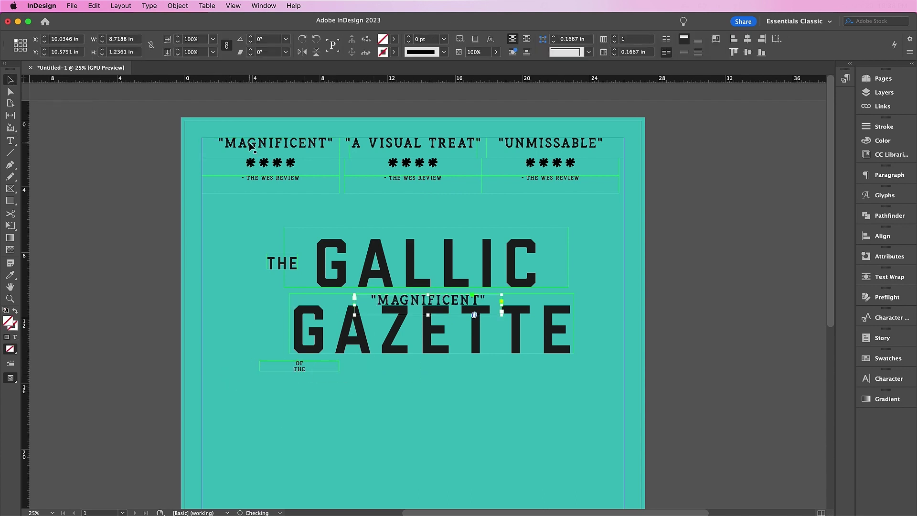
{"action": "left_click_drag", "start_coordinate": [404, 306], "coordinate": [360, 372]}
{"action": "left_click", "coordinate": [889, 174]}
{"action": "left_click", "coordinate": [741, 186]}
{"action": "left_click_drag", "start_coordinate": [459, 381], "coordinate": [574, 379]}
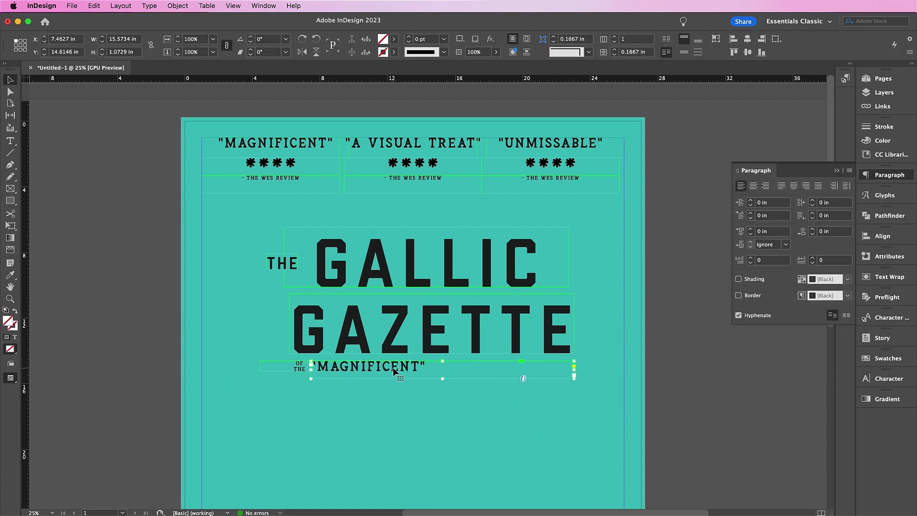
Replace the text beside OF THE with CHICAGO, ILLINOIS DAILY POST and set its tracking to 125
{"action": "double_click", "coordinate": [394, 372]}
{"action": "key", "text": "super+a"}
{"action": "type", "text": "CHICAGO, ILLINOIS DAILY POST"}
{"action": "key", "text": "super+a"}
{"action": "left_click", "coordinate": [253, 53]}
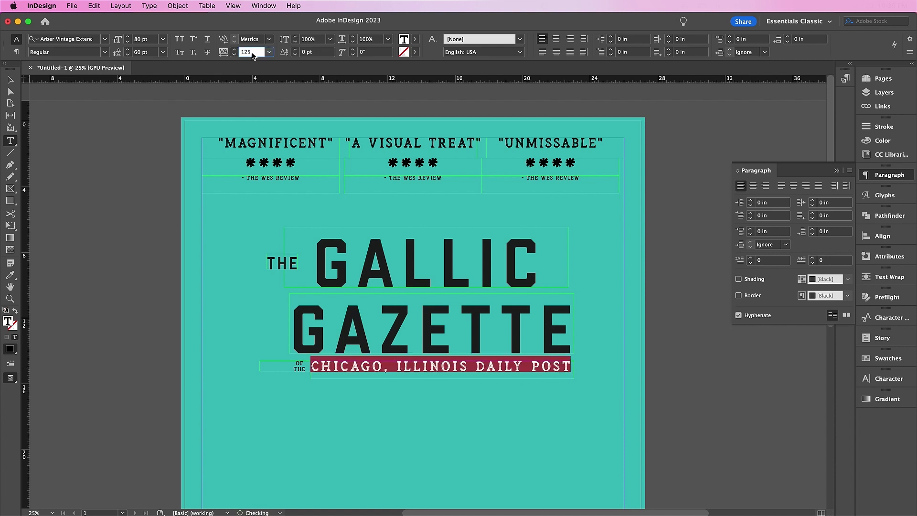
{"action": "key", "text": "Escape"}
Move the whole title block up to just below the reviews, at Y 4.7833 in
{"action": "left_click_drag", "start_coordinate": [653, 401], "coordinate": [230, 258]}
{"action": "key", "text": "shift+Up"}
{"action": "key", "text": "shift+Up"}
{"action": "key", "text": "shift+Up"}
{"action": "key", "text": "shift+Up"}
{"action": "key", "text": "shift+Up"}
{"action": "key", "text": "shift+Up"}
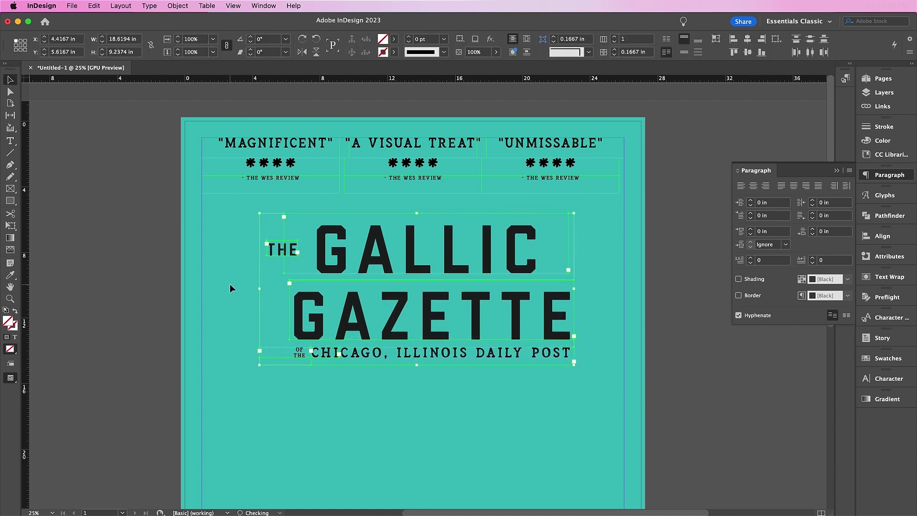
{"action": "key", "text": "shift+Up"}
{"action": "key", "text": "shift+Up"}
{"action": "key", "text": "shift+Up"}
{"action": "key", "text": "shift+Up"}
{"action": "key", "text": "shift+Up"}
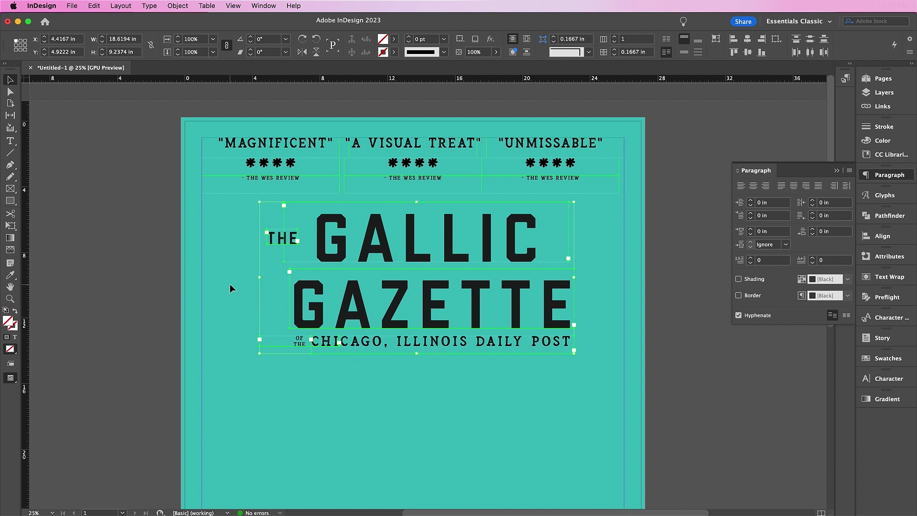
{"action": "key", "text": "shift+Up"}
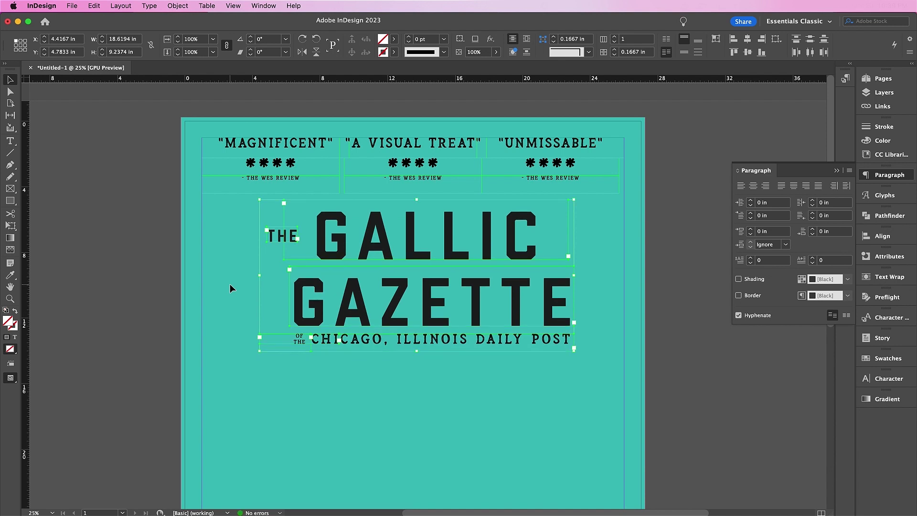
{"action": "left_click", "coordinate": [144, 298]}
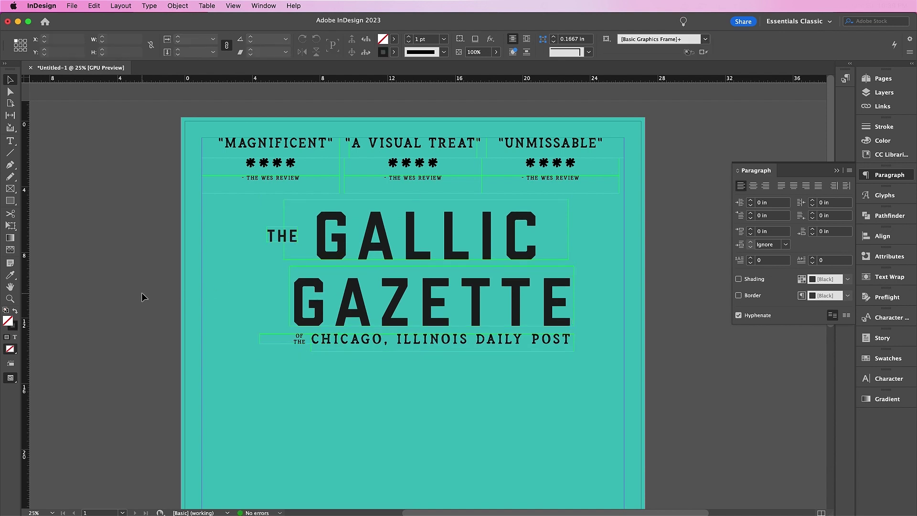
Lock the Type Behind layer and make the unlocked Lights layer active
{"action": "left_click", "coordinate": [879, 94]}
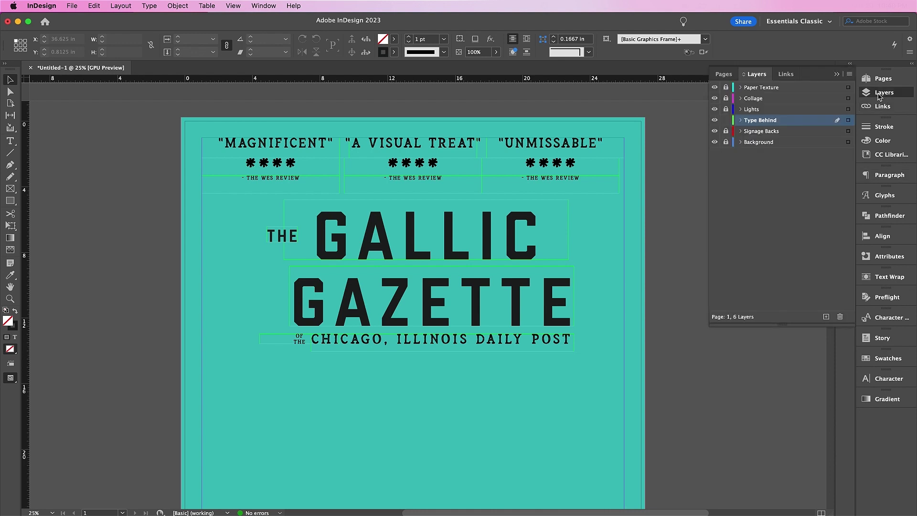
{"action": "left_click", "coordinate": [726, 120]}
{"action": "left_click", "coordinate": [759, 111]}
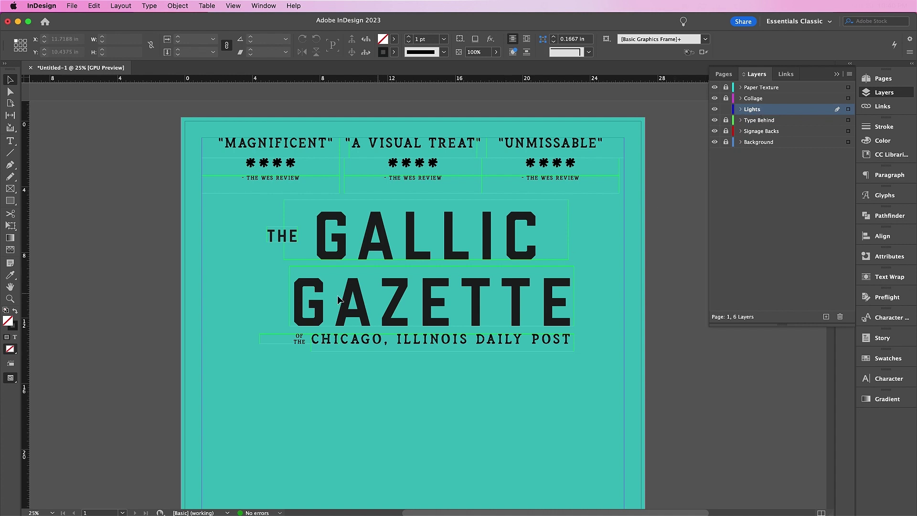
Draw a small text frame about 2.1 x 1.2 in below OF THE and set its font to Arber Vintage Extended
{"action": "left_click", "coordinate": [10, 141]}
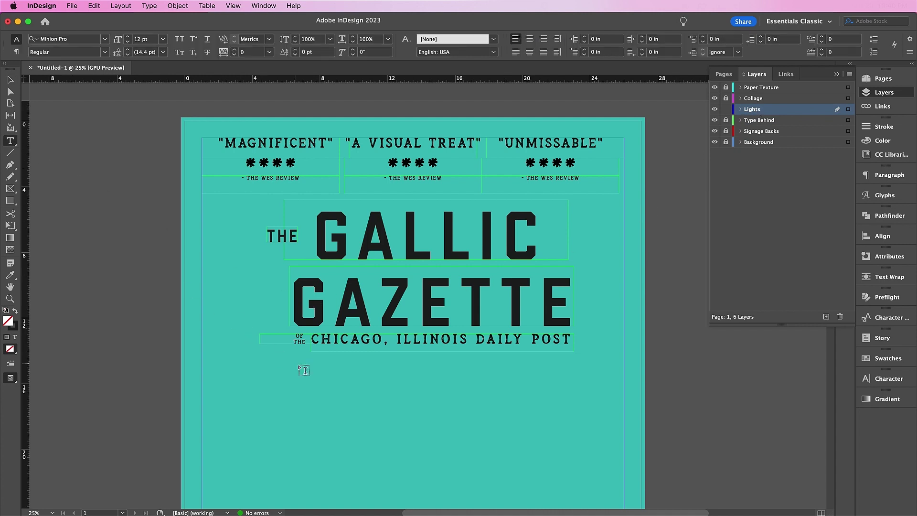
{"action": "left_click_drag", "start_coordinate": [298, 366], "coordinate": [333, 386]}
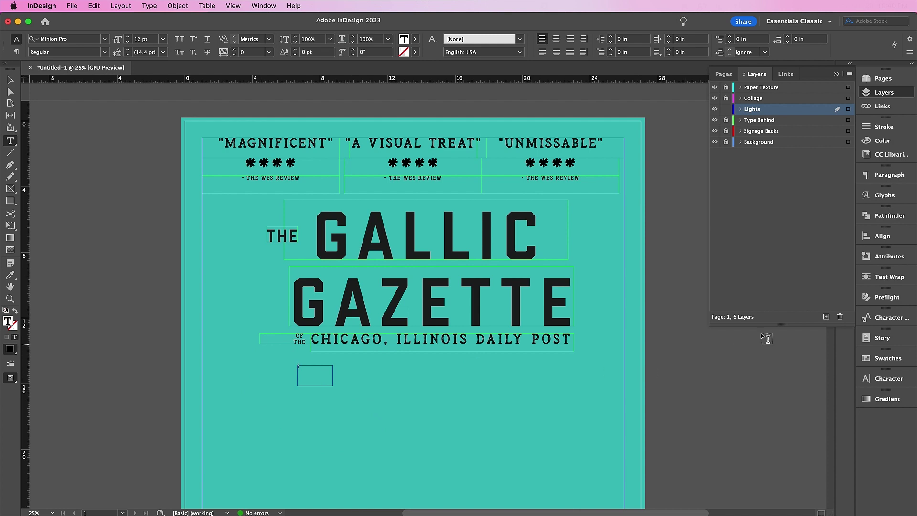
{"action": "left_click", "coordinate": [884, 196]}
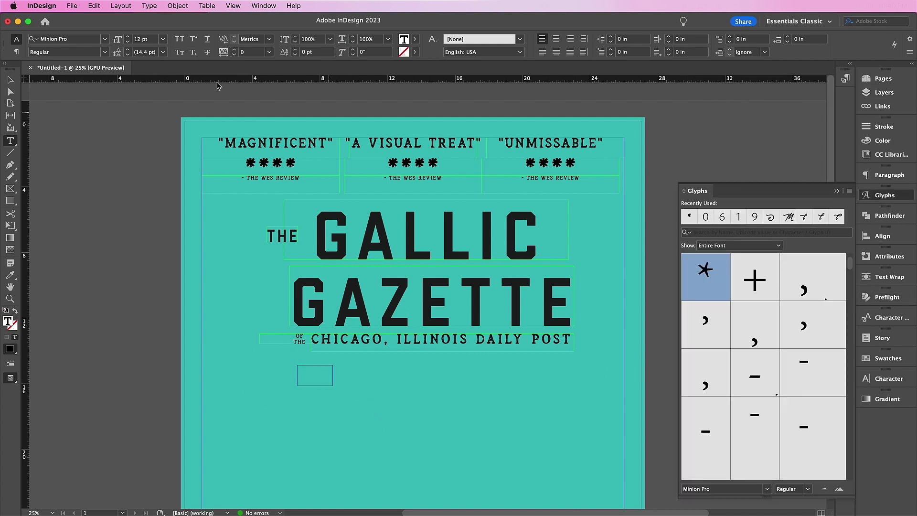
{"action": "left_click", "coordinate": [85, 41]}
{"action": "key", "text": "BackSpace"}
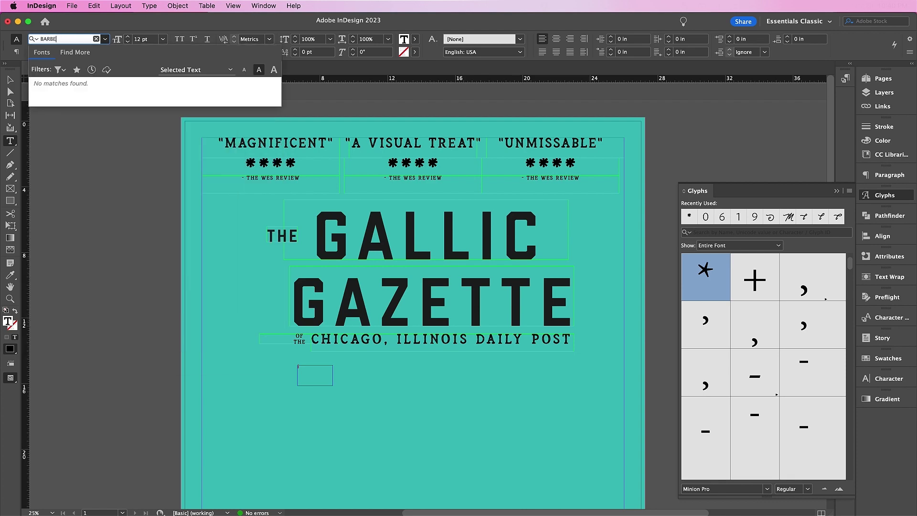
{"action": "type", "text": "ARB"}
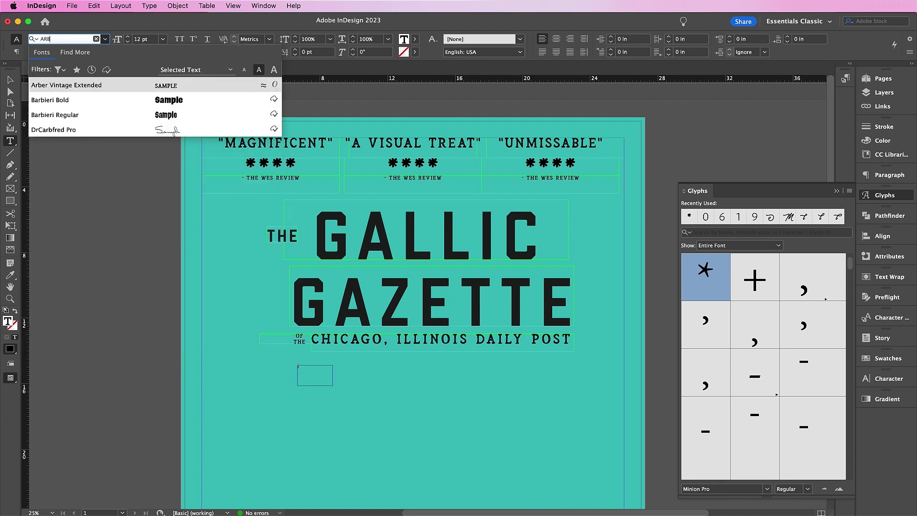
{"action": "left_click", "coordinate": [86, 86]}
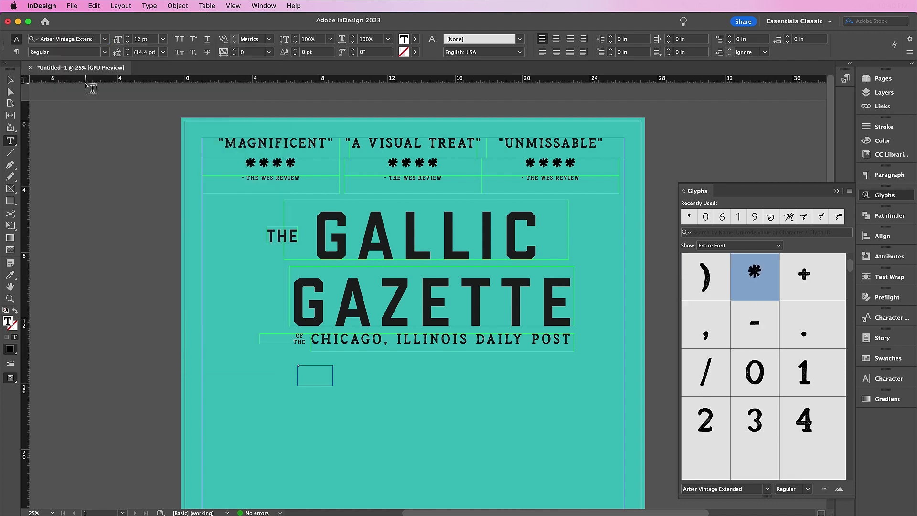
Insert the full stop glyph in the small frame, enlarge it to 150 pt and convert it to outlines
{"action": "double_click", "coordinate": [812, 328]}
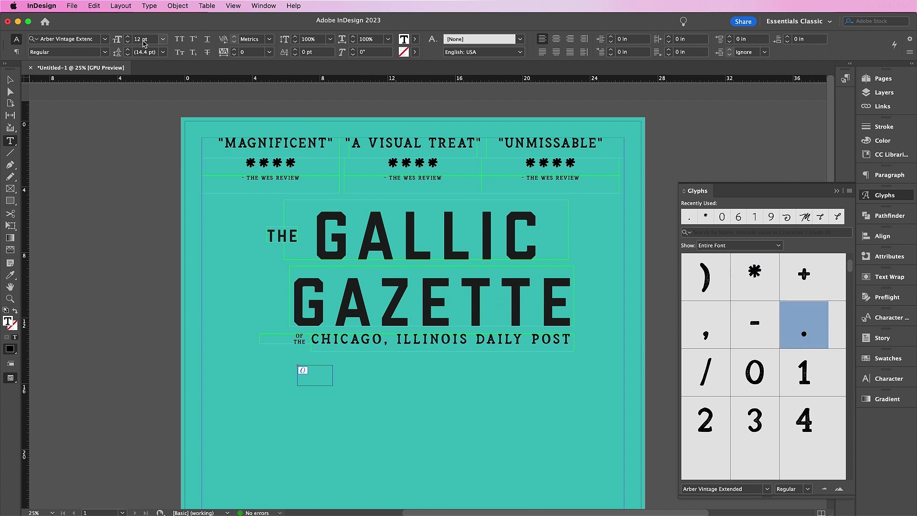
{"action": "left_click", "coordinate": [146, 39]}
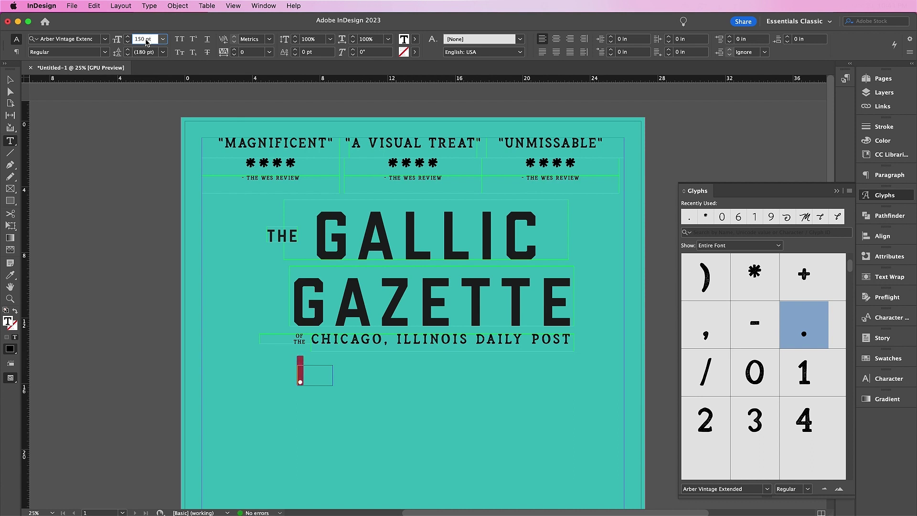
{"action": "left_click", "coordinate": [150, 6]}
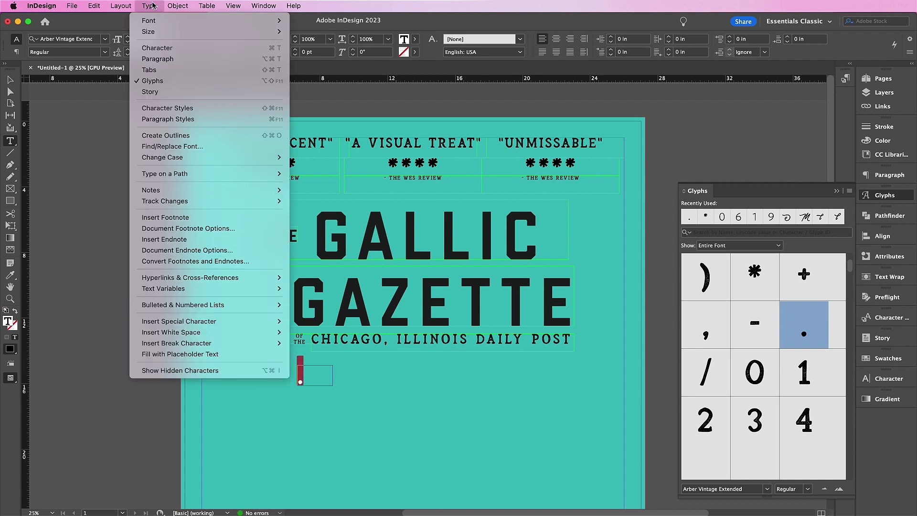
{"action": "left_click", "coordinate": [175, 136]}
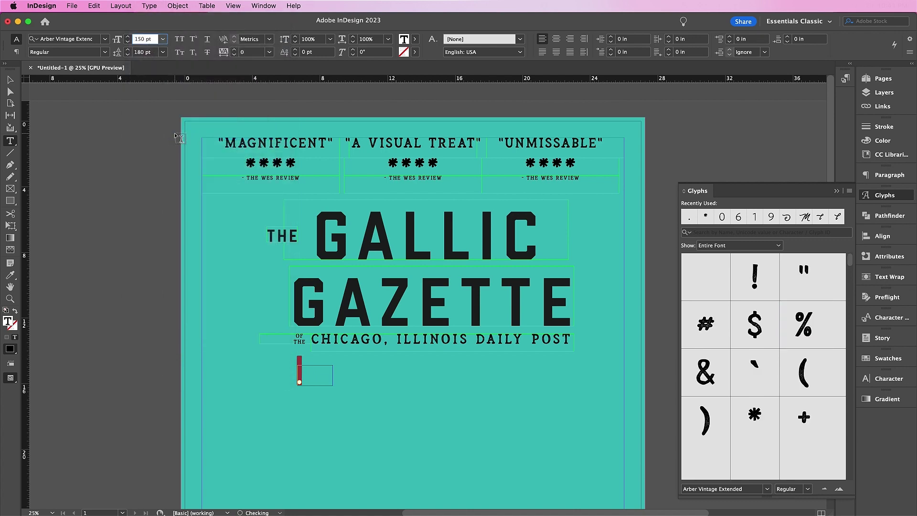
Take the outlined dot out of its text frame as a standalone shape and remove the empty frame
{"action": "key", "text": "super+equal"}
{"action": "key", "text": "super+equal"}
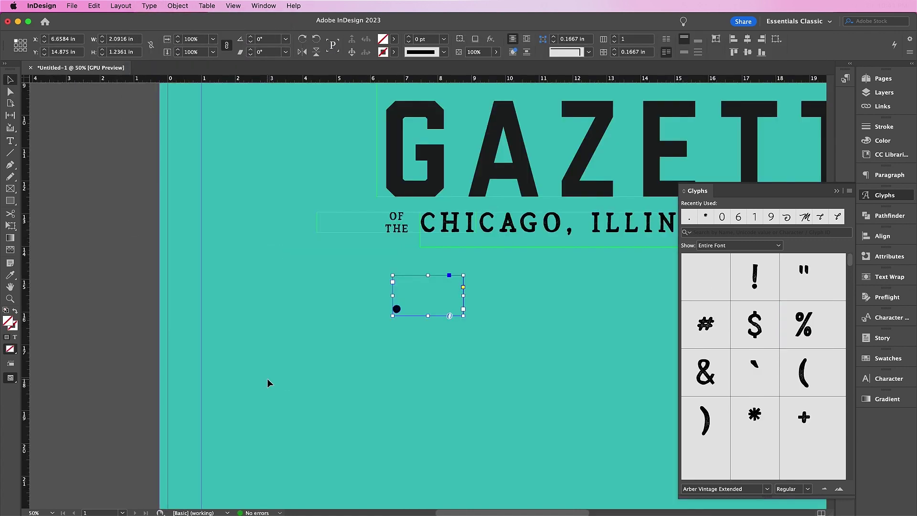
{"action": "scroll", "coordinate": [268, 378], "scroll_direction": "up", "scroll_amount": 2}
{"action": "scroll", "coordinate": [268, 379], "scroll_direction": "right", "scroll_amount": 2}
{"action": "left_click", "coordinate": [350, 350]}
{"action": "left_click", "coordinate": [349, 351]}
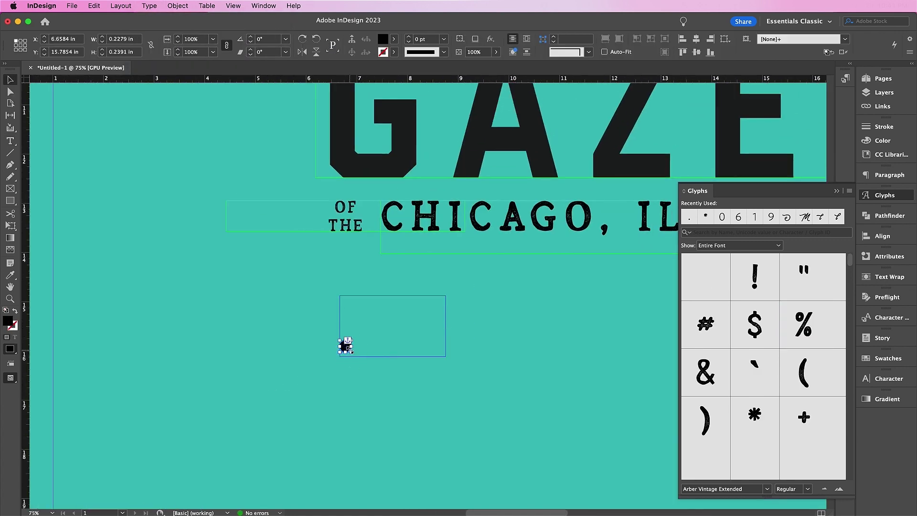
{"action": "key", "text": "super+x"}
{"action": "key", "text": "super+v"}
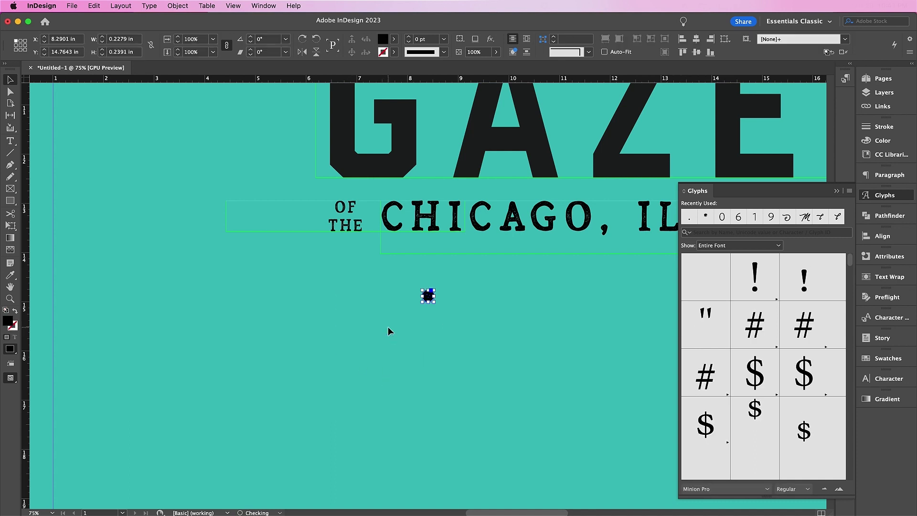
Fill the dot with the Orange swatch and move it onto the crossbar of the G in GAZETTE
{"action": "left_click", "coordinate": [875, 358]}
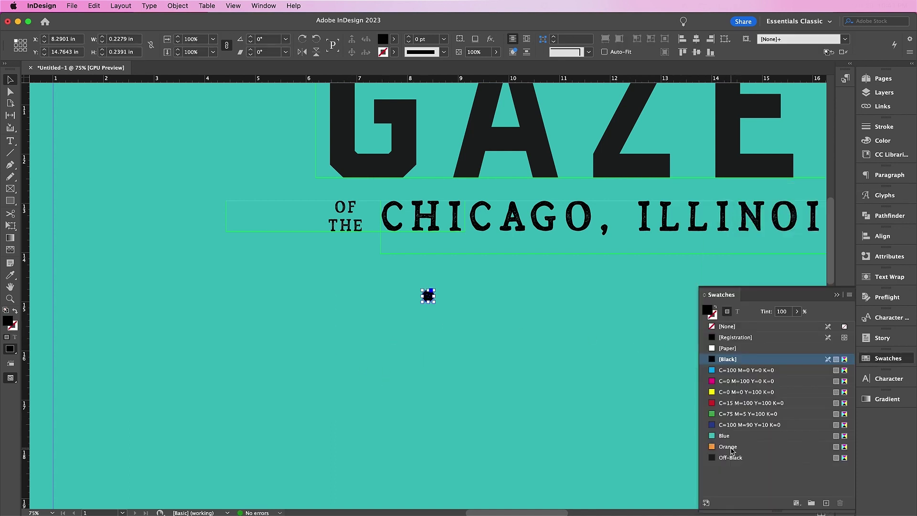
{"action": "left_click", "coordinate": [732, 450]}
{"action": "scroll", "coordinate": [519, 369], "scroll_direction": "up", "scroll_amount": 4}
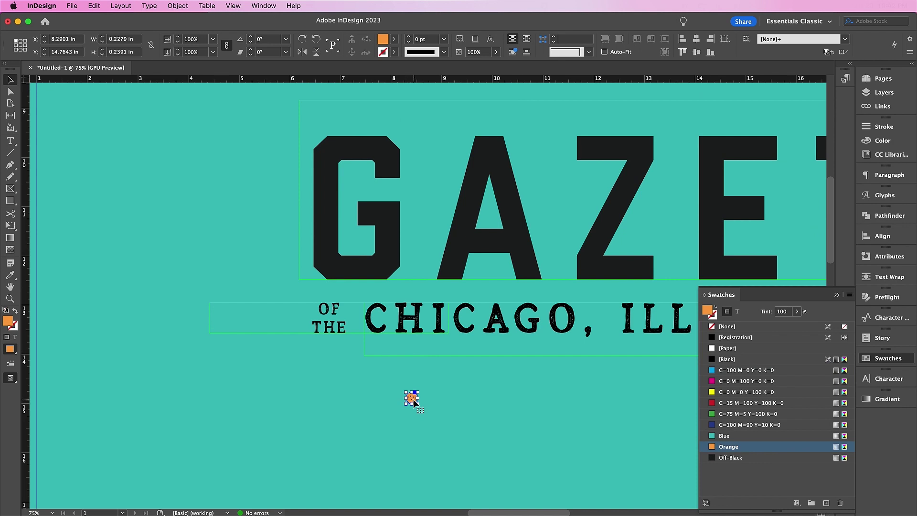
{"action": "left_click_drag", "start_coordinate": [414, 403], "coordinate": [393, 215]}
Scale the orange dot on the G's crossbar in GAZETTE down to about 0.09 in wide
{"action": "key", "text": "super+equal"}
{"action": "key", "text": "super+equal"}
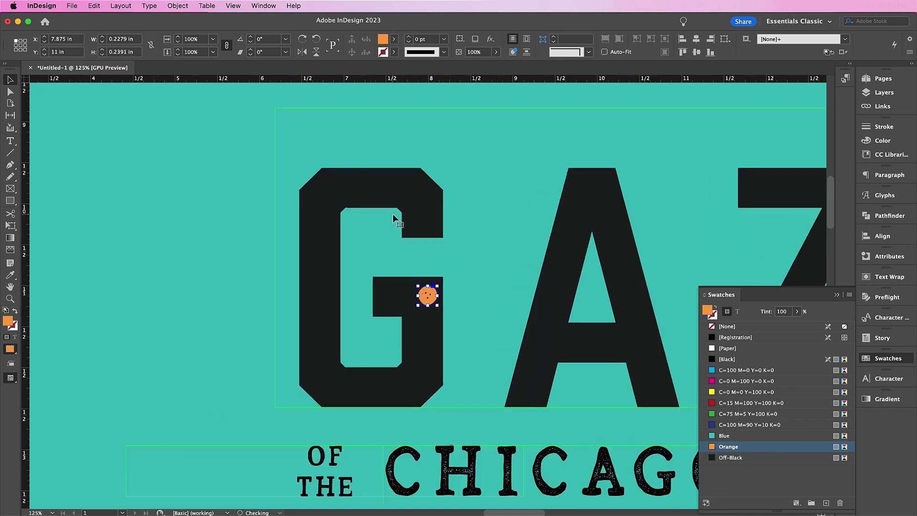
{"action": "key", "text": "super+equal"}
{"action": "key", "text": "super+equal"}
{"action": "key", "text": "super+equal"}
{"action": "left_click", "coordinate": [196, 38]}
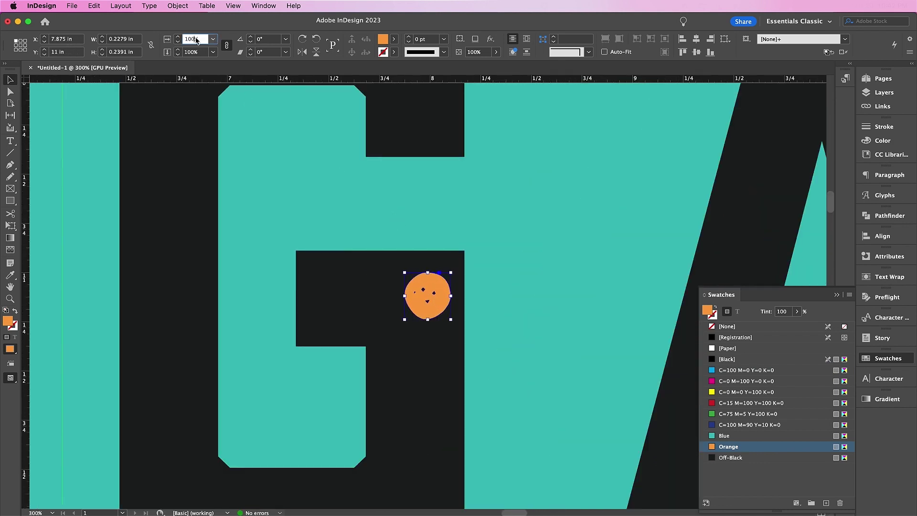
{"action": "key", "text": "shift+Down"}
{"action": "key", "text": "shift+Down"}
{"action": "key", "text": "shift+Down"}
{"action": "key", "text": "shift+Down"}
{"action": "key", "text": "shift+Down"}
{"action": "key", "text": "shift+Down"}
{"action": "key", "text": "shift+Down"}
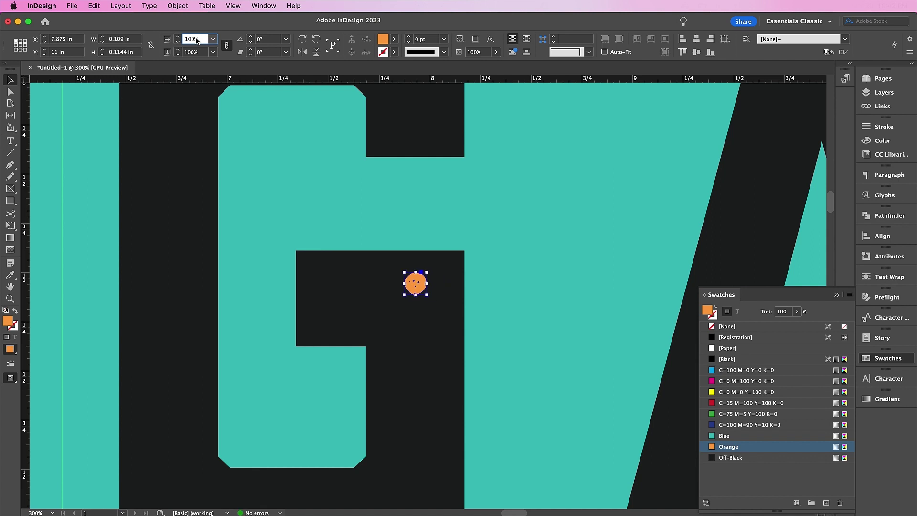
{"action": "key", "text": "shift+Down"}
{"action": "key", "text": "shift+Down"}
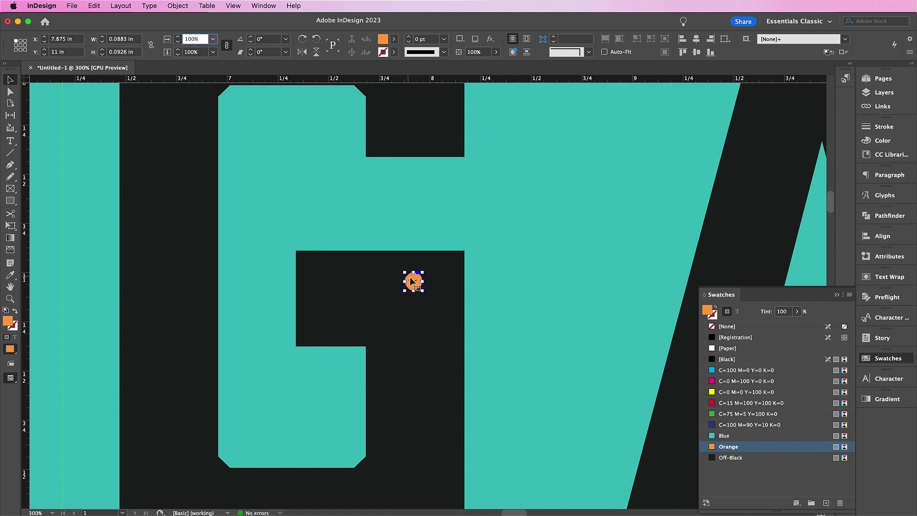
Move the dot to the inner corner of the G's crossbar and duplicate it in rows around the edges of GAZETTE's G
{"action": "left_click_drag", "start_coordinate": [412, 281], "coordinate": [315, 264]}
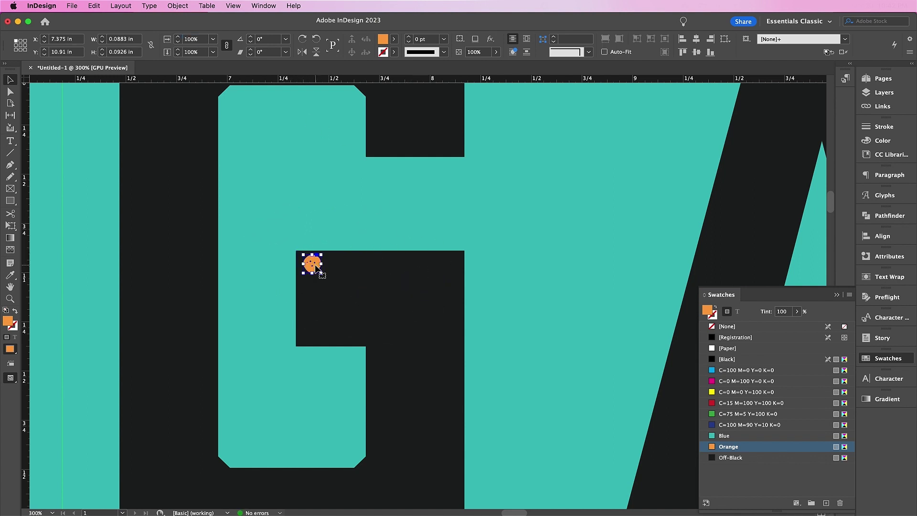
{"action": "key", "text": "Left"}
{"action": "key", "text": "super+v"}
{"action": "left_click_drag", "start_coordinate": [430, 299], "coordinate": [356, 262]}
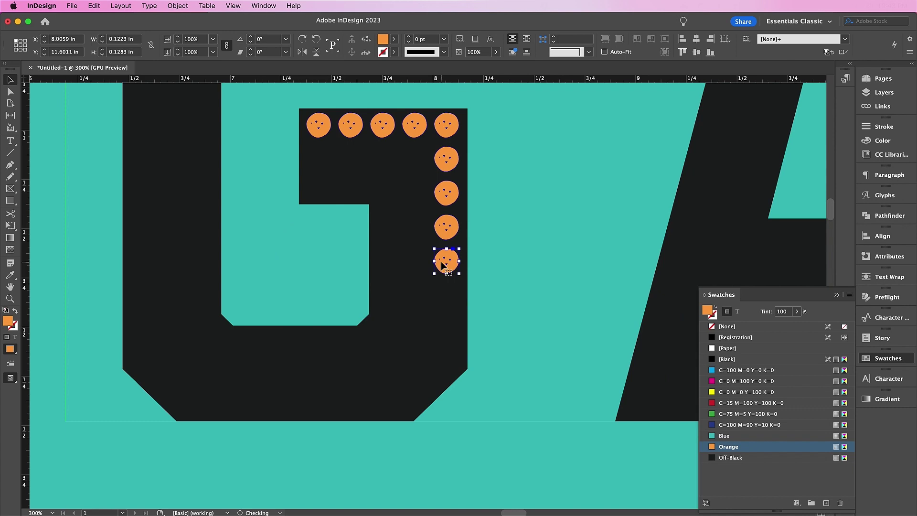
{"action": "key", "text": "super+v"}
{"action": "left_click_drag", "start_coordinate": [428, 297], "coordinate": [145, 285]}
{"action": "key", "text": "super+v"}
{"action": "key", "text": "super+v"}
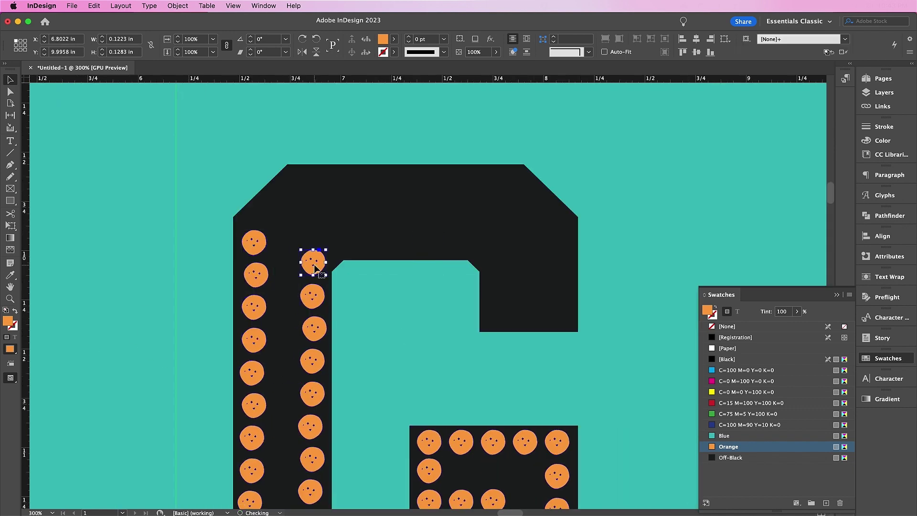
{"action": "left_click_drag", "start_coordinate": [314, 260], "coordinate": [563, 288]}
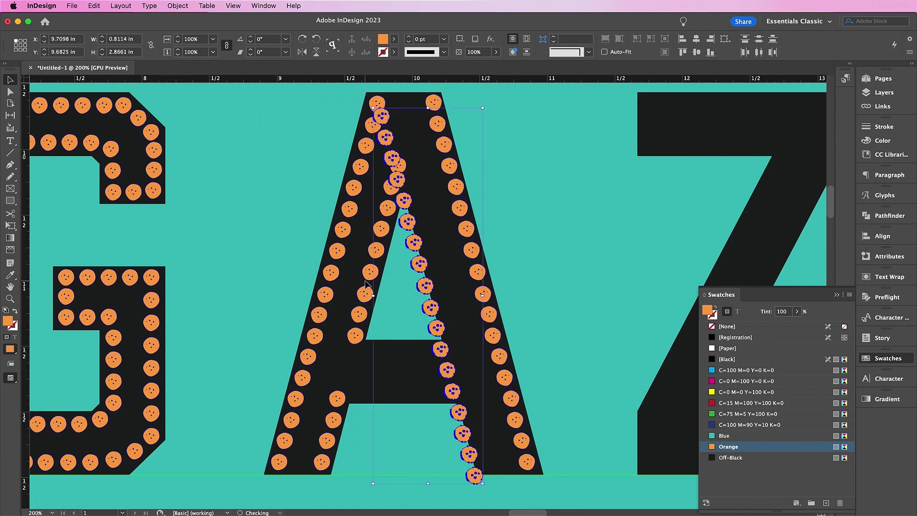
Duplicate rows of orange dots along the edges of the A in GAZETTE and the L and C in GALLIC
{"action": "left_click_drag", "start_coordinate": [471, 475], "coordinate": [411, 351]}
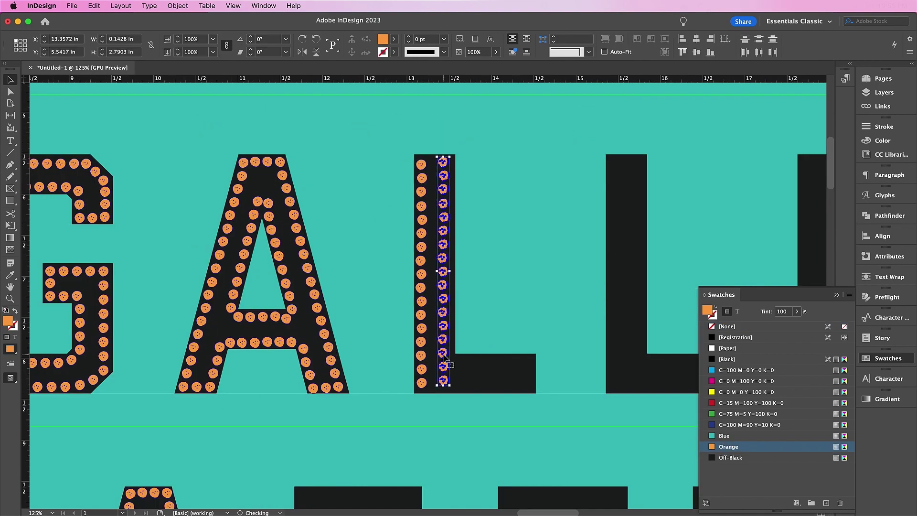
{"action": "left_click_drag", "start_coordinate": [433, 378], "coordinate": [531, 367]}
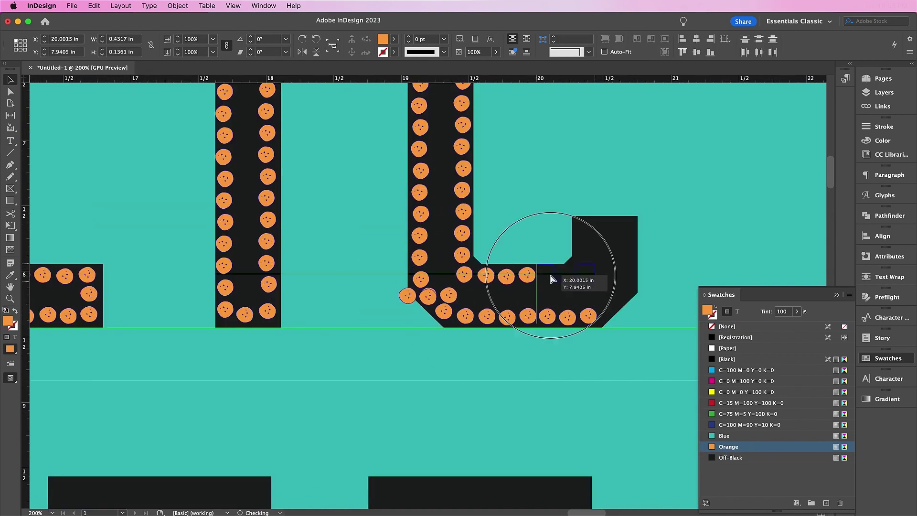
{"action": "left_click_drag", "start_coordinate": [549, 298], "coordinate": [604, 316]}
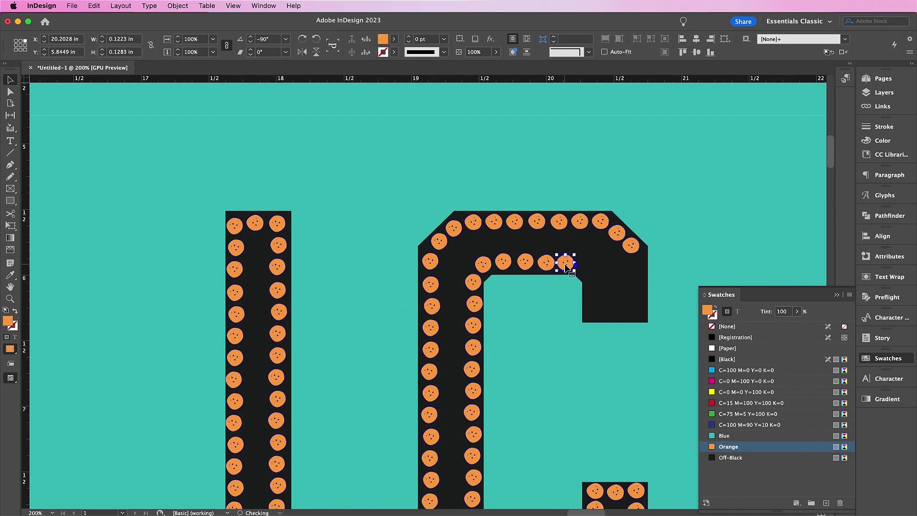
{"action": "left_click_drag", "start_coordinate": [552, 260], "coordinate": [600, 307]}
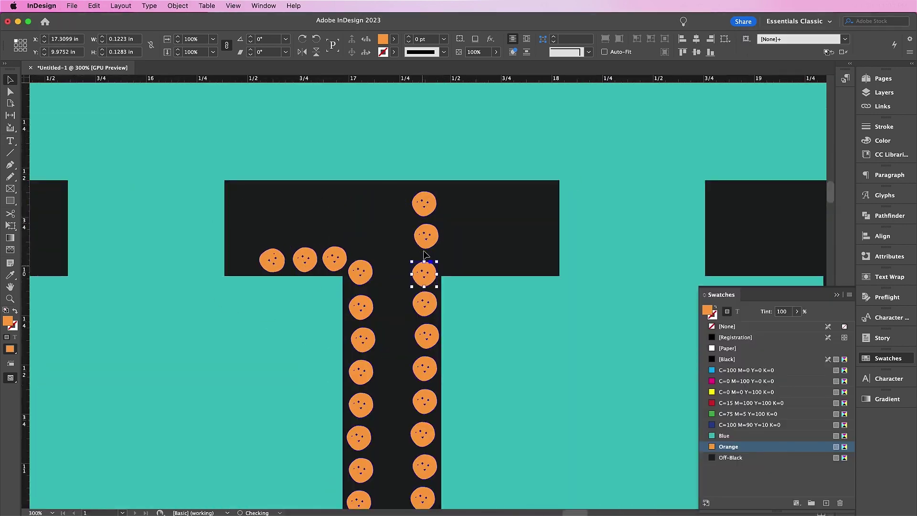
Line the edges of the T, the final E and the Z in GAZETTE with copies of the orange dot
{"action": "left_click_drag", "start_coordinate": [423, 270], "coordinate": [498, 257]}
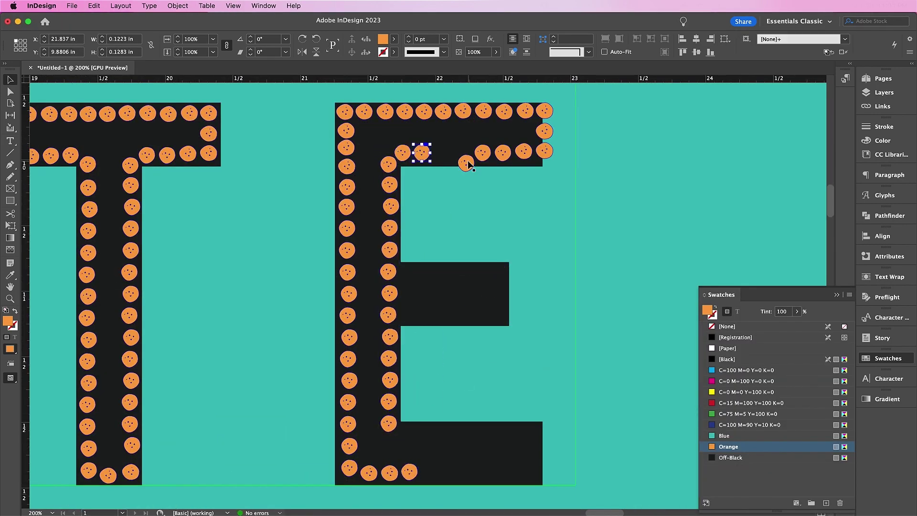
{"action": "left_click_drag", "start_coordinate": [408, 432], "coordinate": [428, 435]}
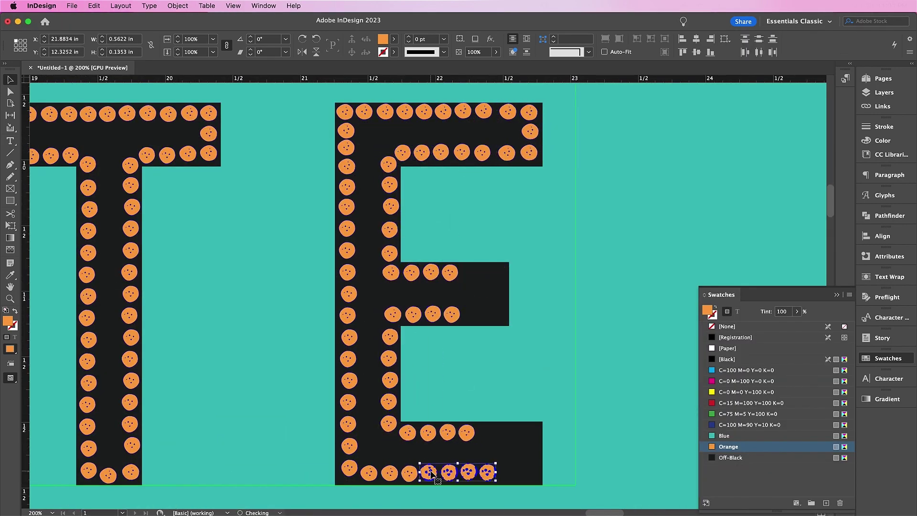
{"action": "left_click_drag", "start_coordinate": [385, 365], "coordinate": [463, 230]}
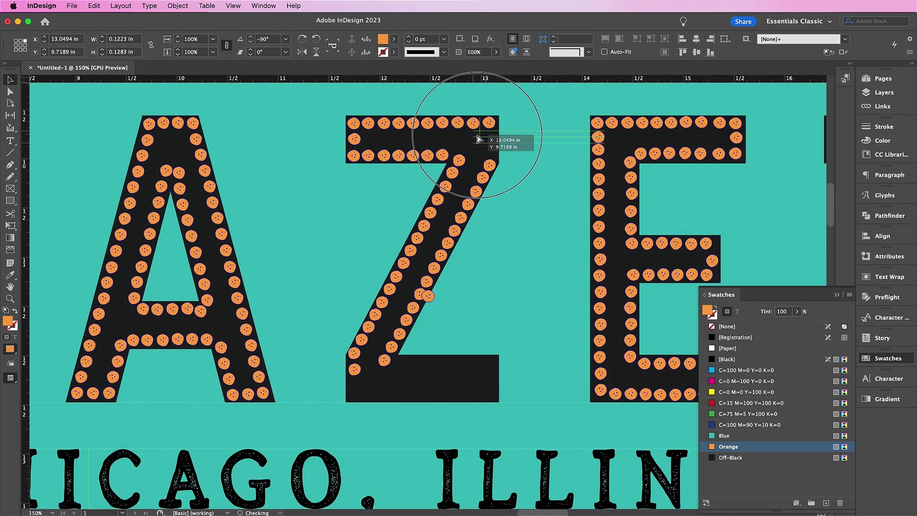
{"action": "left_click_drag", "start_coordinate": [492, 144], "coordinate": [354, 379]}
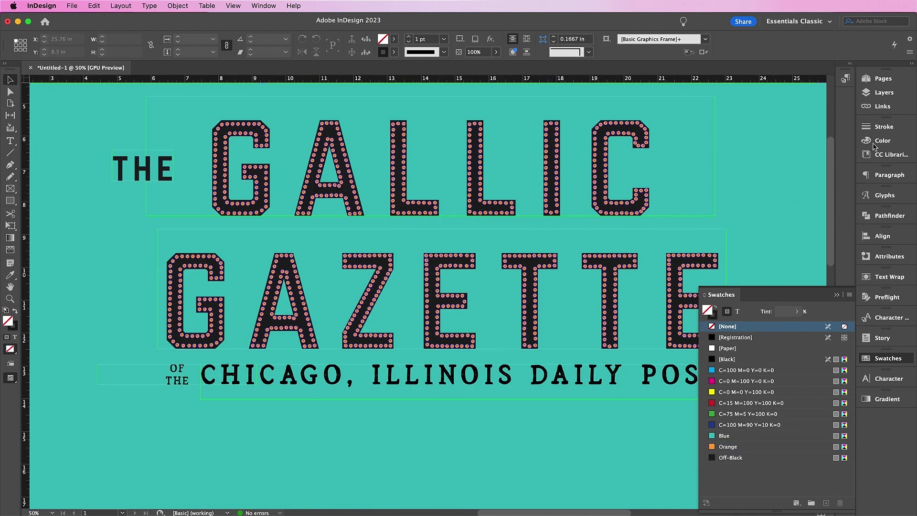
Lock the Lights layer, hide Type Behind, then unlock Signage Backs and make it the active layer
{"action": "left_click", "coordinate": [883, 93]}
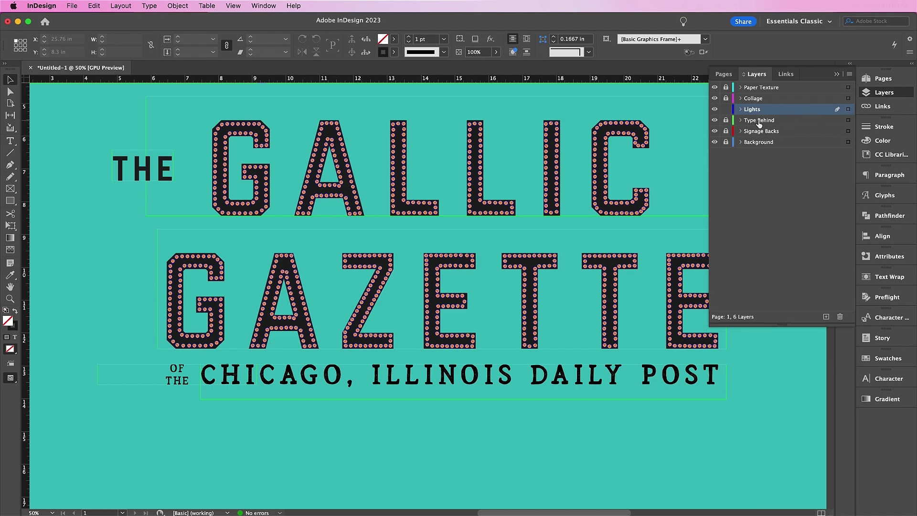
{"action": "left_click", "coordinate": [725, 131]}
{"action": "left_click", "coordinate": [727, 109]}
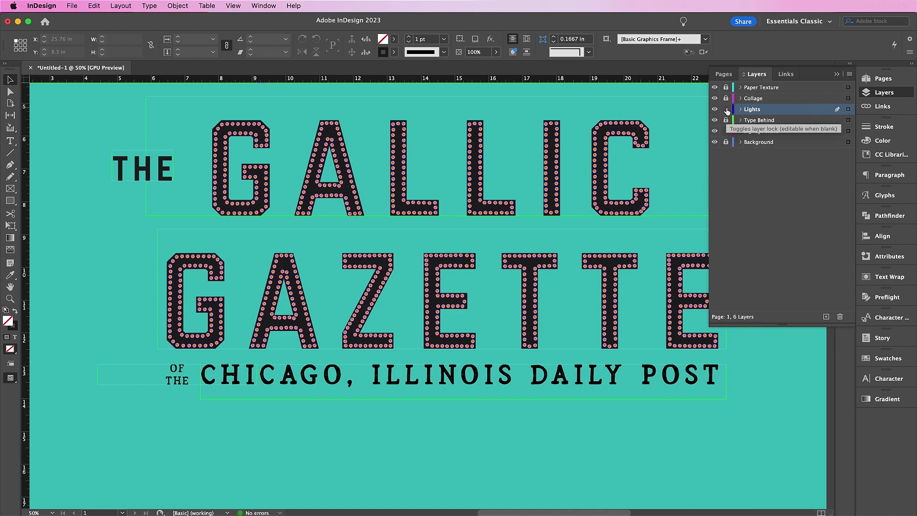
{"action": "left_click", "coordinate": [715, 120]}
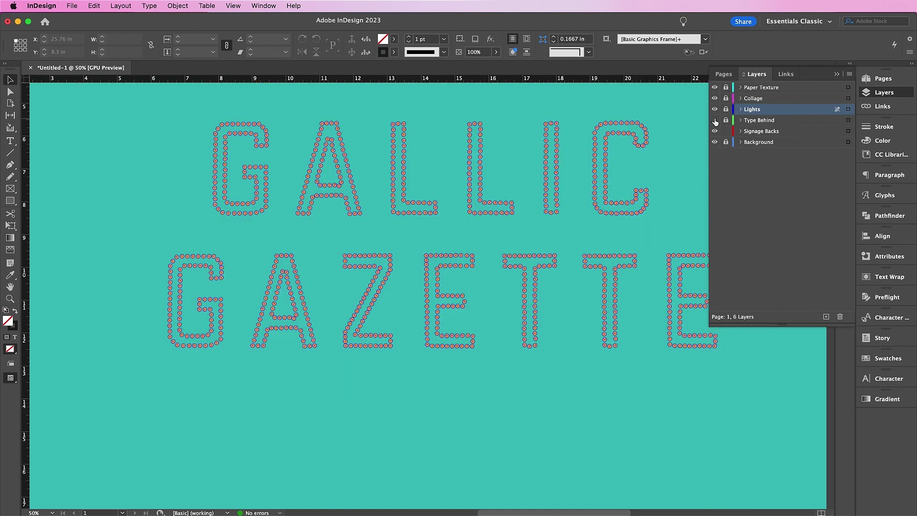
{"action": "left_click", "coordinate": [768, 132]}
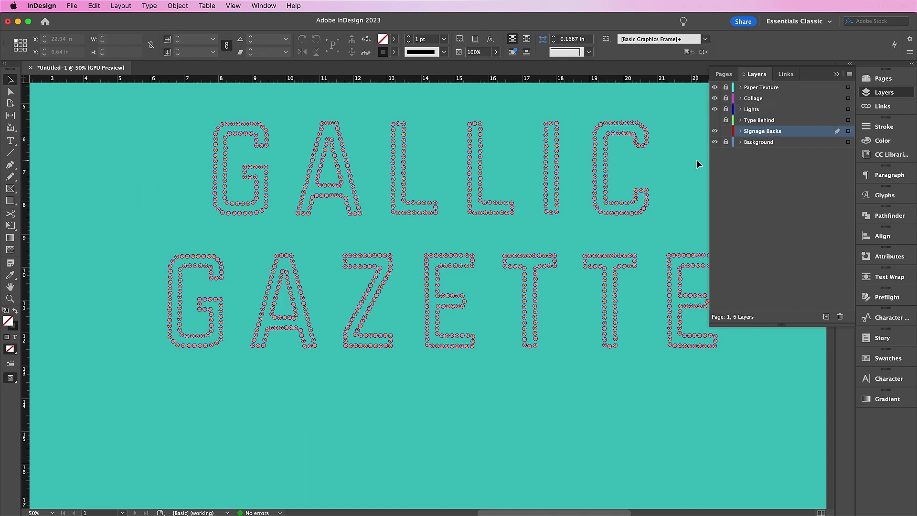
Draw Off-Black horizontal lines about 13.4 in long in pairs along the top and bottom of GALLIC
{"action": "left_click", "coordinate": [10, 165]}
{"action": "left_click", "coordinate": [10, 152]}
{"action": "left_click_drag", "start_coordinate": [202, 124], "coordinate": [655, 123]}
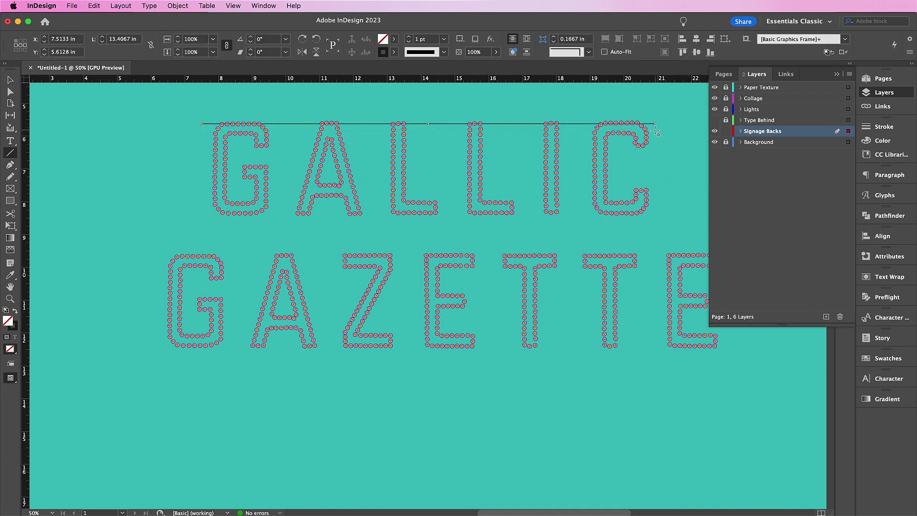
{"action": "left_click", "coordinate": [884, 127]}
{"action": "left_click", "coordinate": [888, 358]}
{"action": "left_click", "coordinate": [734, 458]}
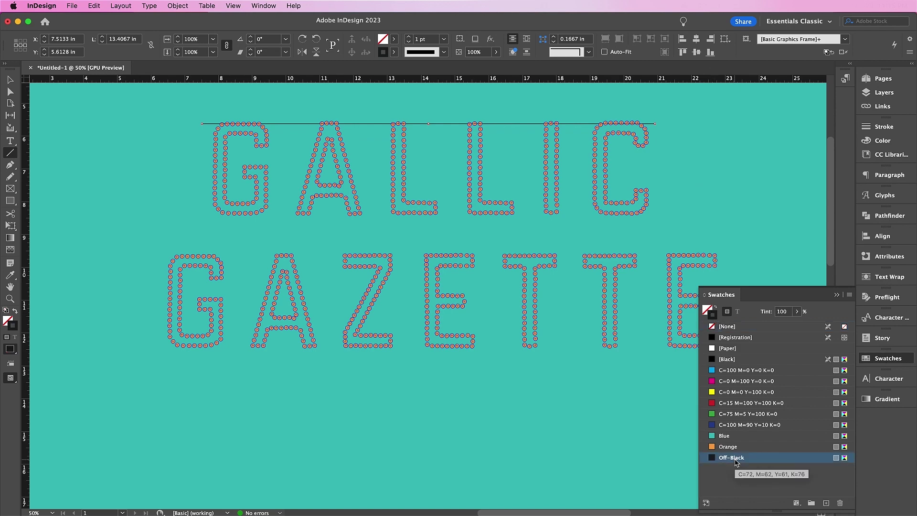
{"action": "left_click", "coordinate": [885, 126]}
{"action": "left_click", "coordinate": [10, 80]}
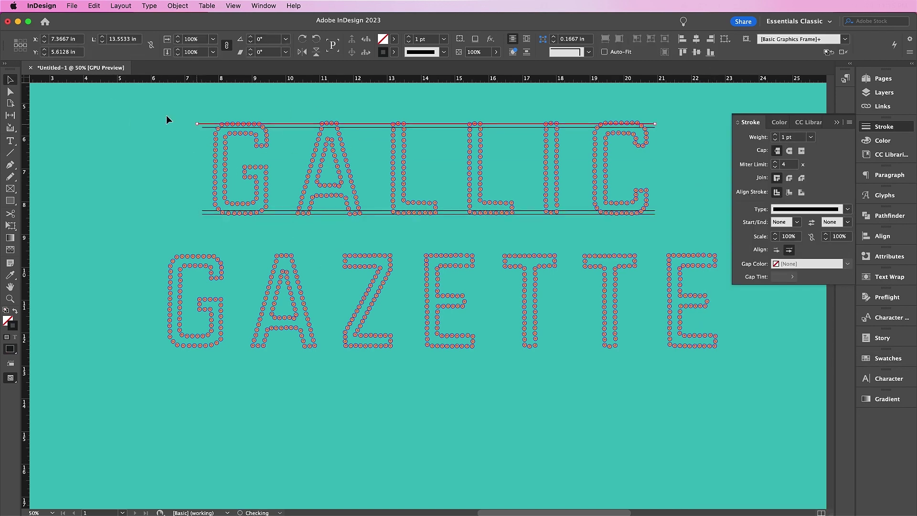
Add a pair of vertical lines about 3 in long beside GALLIC's G and extend the horizontal lines to meet the outer one
{"action": "left_click_drag", "start_coordinate": [256, 125], "coordinate": [209, 154]}
{"action": "key", "text": "super+equal"}
{"action": "key", "text": "super+equal"}
{"action": "left_click_drag", "start_coordinate": [428, 358], "coordinate": [428, 429]}
{"action": "left_click_drag", "start_coordinate": [428, 258], "coordinate": [428, 239]}
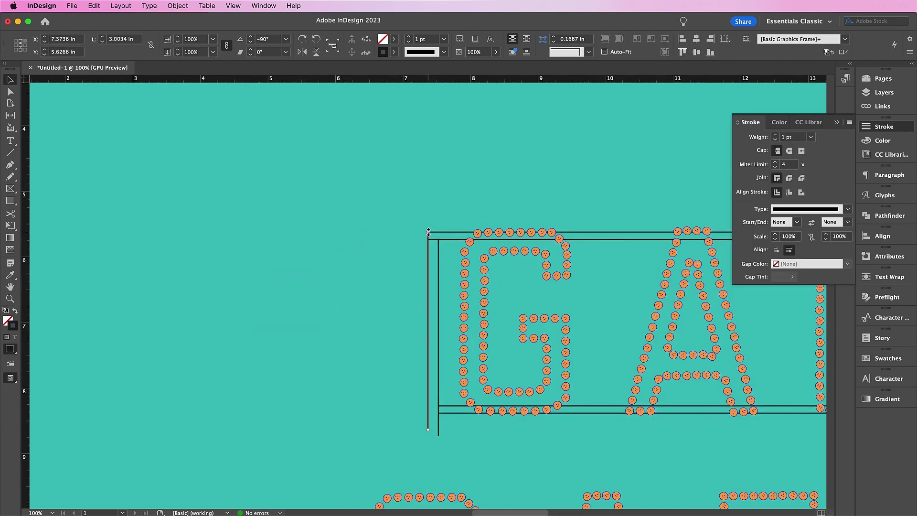
{"action": "left_click", "coordinate": [439, 407]}
{"action": "left_click_drag", "start_coordinate": [439, 407], "coordinate": [428, 406]}
Copy a pair of vertical lines to the C end of GALLIC and join the horizontal lines to them
{"action": "scroll", "coordinate": [489, 452], "scroll_direction": "right", "scroll_amount": 15}
{"action": "key", "text": "super+v"}
{"action": "left_click_drag", "start_coordinate": [428, 283], "coordinate": [485, 325]}
{"action": "left_click_drag", "start_coordinate": [485, 325], "coordinate": [478, 325]}
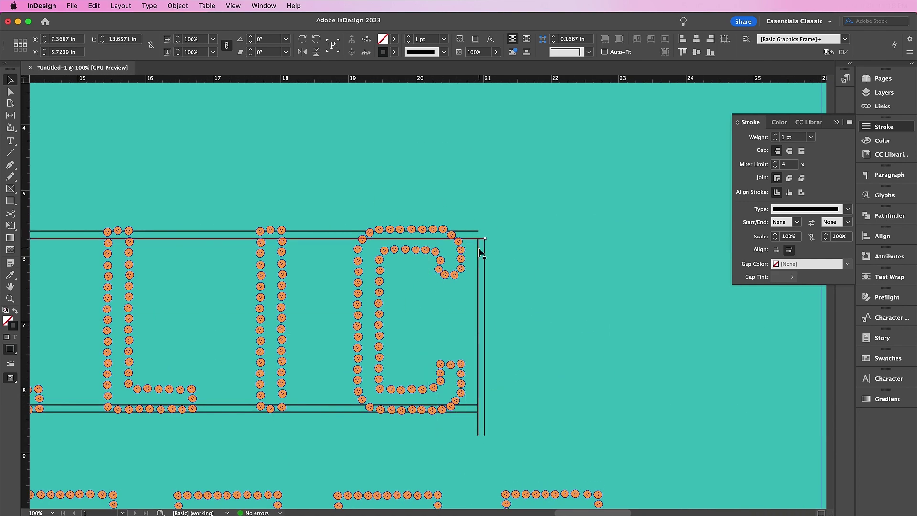
Draw Off-Black diagonal brace lines about 3.9 in long across both ends of GALLIC's line framework
{"action": "left_click", "coordinate": [10, 153]}
{"action": "left_click_drag", "start_coordinate": [286, 412], "coordinate": [478, 237]}
{"action": "left_click", "coordinate": [888, 358]}
{"action": "scroll", "coordinate": [428, 296], "scroll_direction": "left", "scroll_amount": 15}
{"action": "left_click_drag", "start_coordinate": [155, 227], "coordinate": [347, 400]}
{"action": "key", "text": "super+minus"}
{"action": "key", "text": "super+minus"}
{"action": "left_click", "coordinate": [10, 80]}
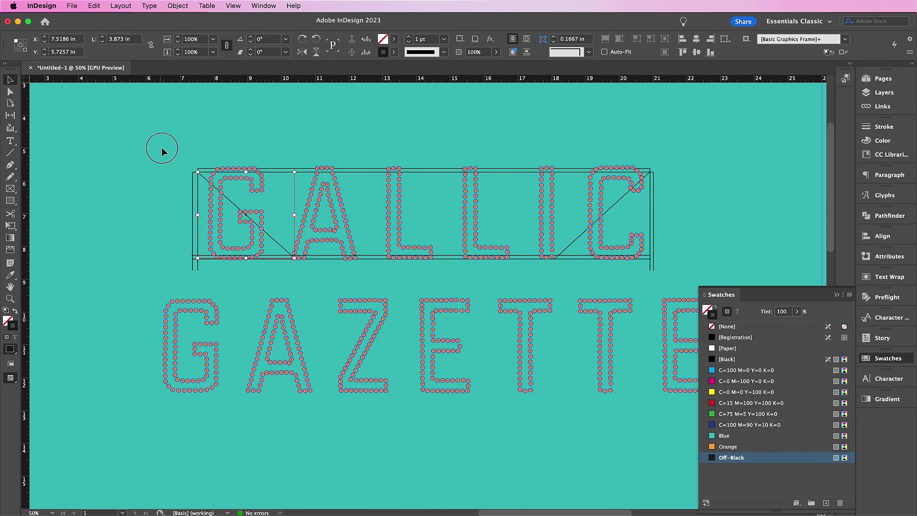
Copy GALLIC's line framework behind GAZETTE and adjust the two frameworks to fit their words, with the lettering shown again
{"action": "left_click_drag", "start_coordinate": [162, 149], "coordinate": [679, 282]}
{"action": "left_click_drag", "start_coordinate": [423, 259], "coordinate": [390, 391]}
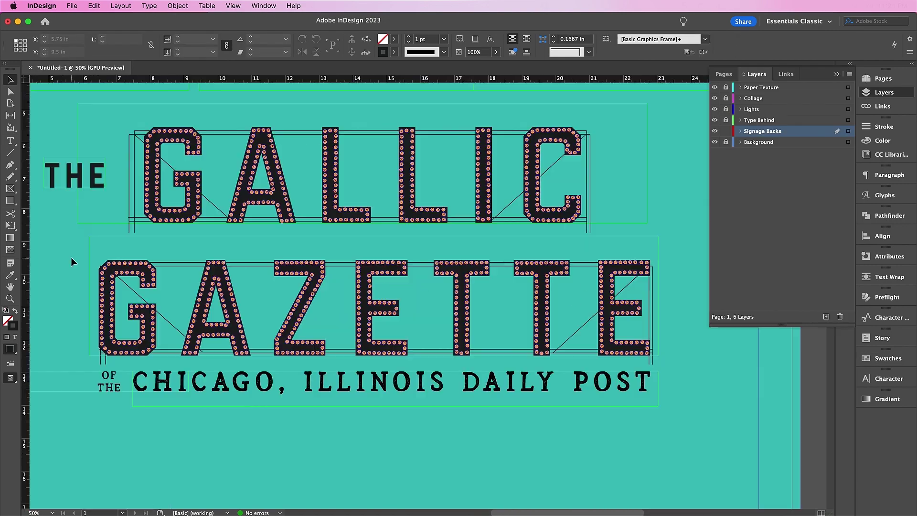
{"action": "left_click_drag", "start_coordinate": [71, 259], "coordinate": [607, 117]}
{"action": "key", "text": "super+v"}
{"action": "left_click_drag", "start_coordinate": [234, 158], "coordinate": [115, 162]}
{"action": "key", "text": "super+2"}
{"action": "left_click_drag", "start_coordinate": [642, 255], "coordinate": [261, 254]}
{"action": "scroll", "coordinate": [444, 107], "scroll_direction": "left", "scroll_amount": 2}
{"action": "left_click", "coordinate": [444, 108]}
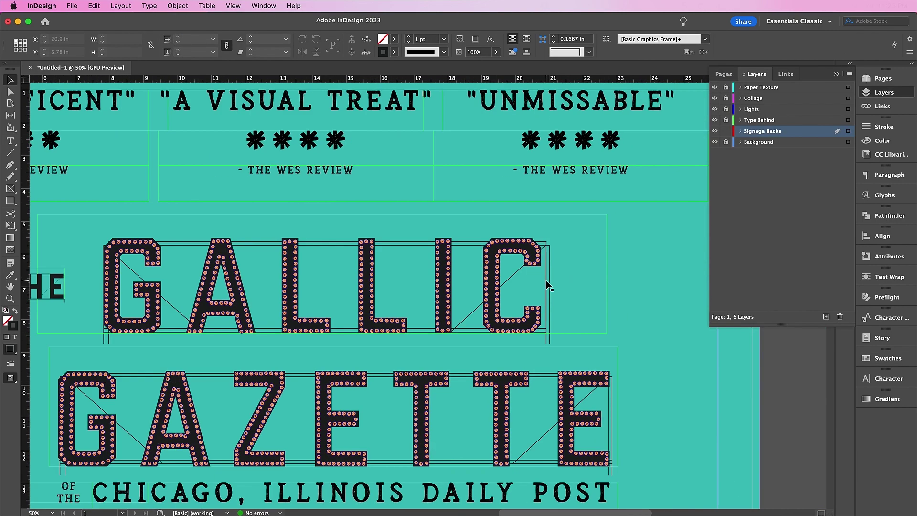
Fine-tune the framework lines at the ends of GALLIC and GAZETTE so they sit close against the letters
{"action": "key", "text": "super+equal"}
{"action": "key", "text": "super+equal"}
{"action": "key", "text": "super+equal"}
{"action": "left_click", "coordinate": [419, 164]}
{"action": "key", "text": "super+minus"}
{"action": "key", "text": "super+minus"}
{"action": "left_click", "coordinate": [458, 398]}
{"action": "scroll", "coordinate": [458, 398], "scroll_direction": "down", "scroll_amount": 5}
{"action": "key", "text": "super+equal"}
{"action": "left_click", "coordinate": [591, 293]}
{"action": "key", "text": "super+minus"}
{"action": "key", "text": "super+minus"}
{"action": "key", "text": "super+minus"}
{"action": "key", "text": "super+minus"}
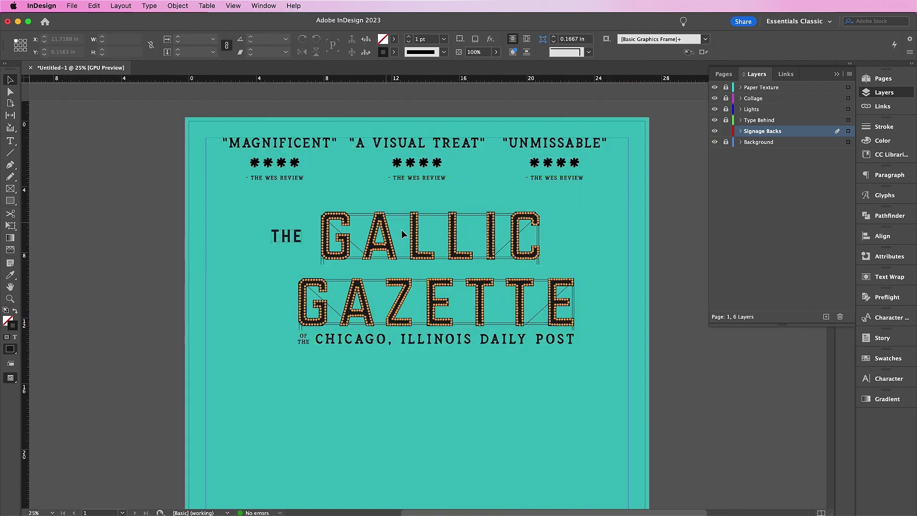
Save the poster document as WesAndersonPoster.indd
{"action": "left_click", "coordinate": [72, 6]}
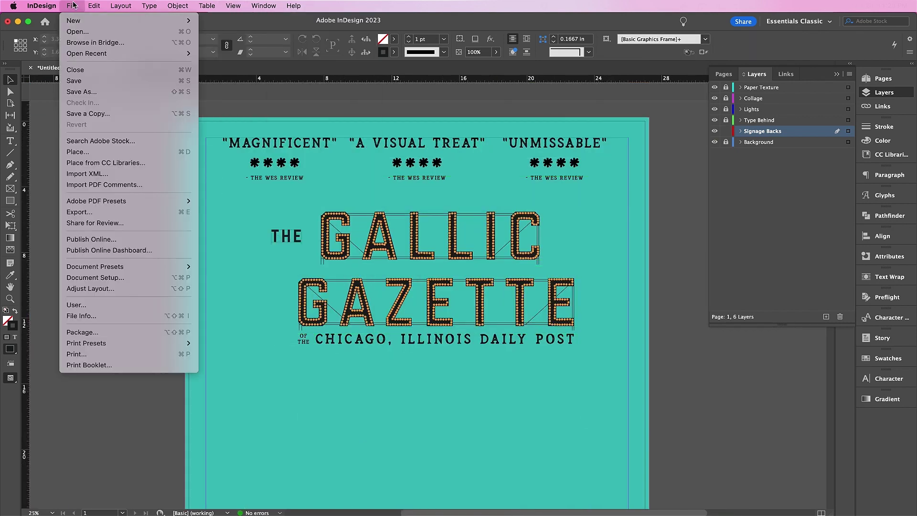
{"action": "left_click", "coordinate": [98, 95]}
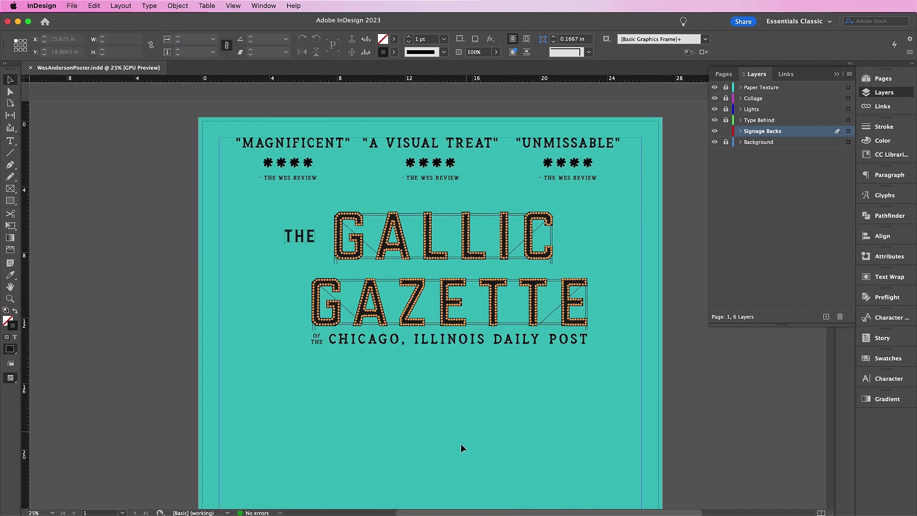
{"action": "left_click", "coordinate": [459, 514]}
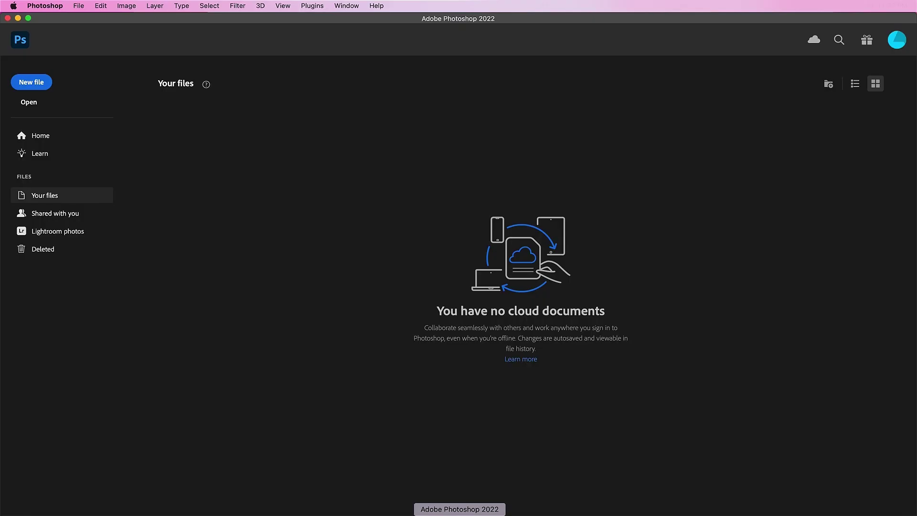
{"action": "left_click", "coordinate": [30, 103]}
{"action": "double_click", "coordinate": [557, 113]}
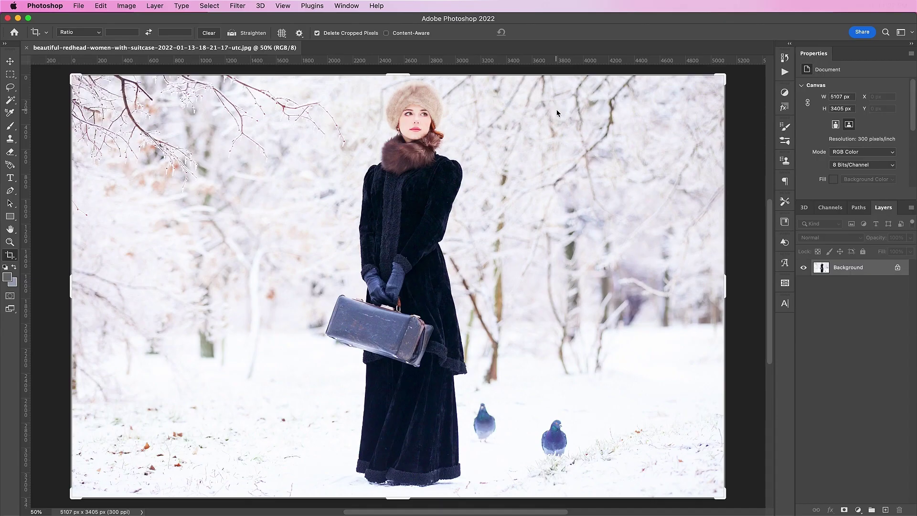
Select the woman with the suitcase as the subject and mask out the snowy background
{"action": "key", "text": "v"}
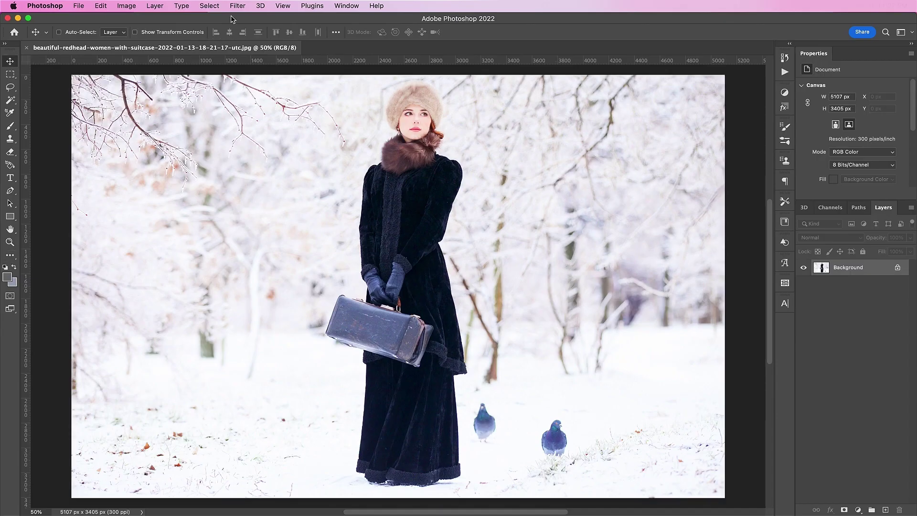
{"action": "left_click", "coordinate": [208, 6]}
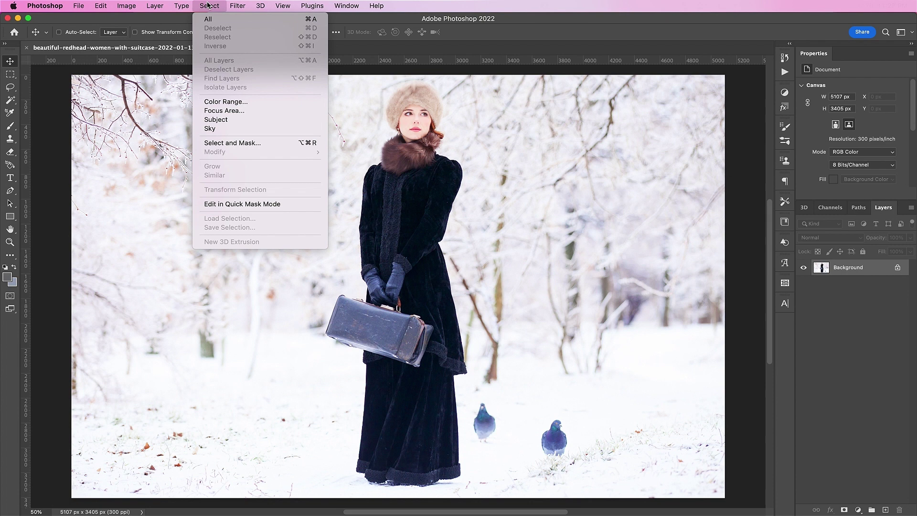
{"action": "left_click", "coordinate": [244, 119]}
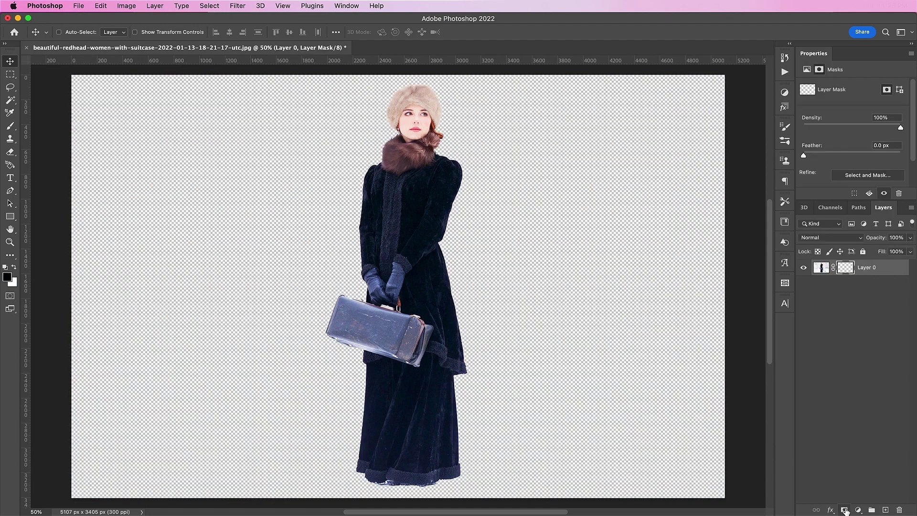
{"action": "left_click", "coordinate": [844, 510]}
Convert the suitcase woman photo to CMYK Color and check its image size and resolution without changing them
{"action": "left_click", "coordinate": [127, 5]}
{"action": "mouse_move", "coordinate": [144, 16]}
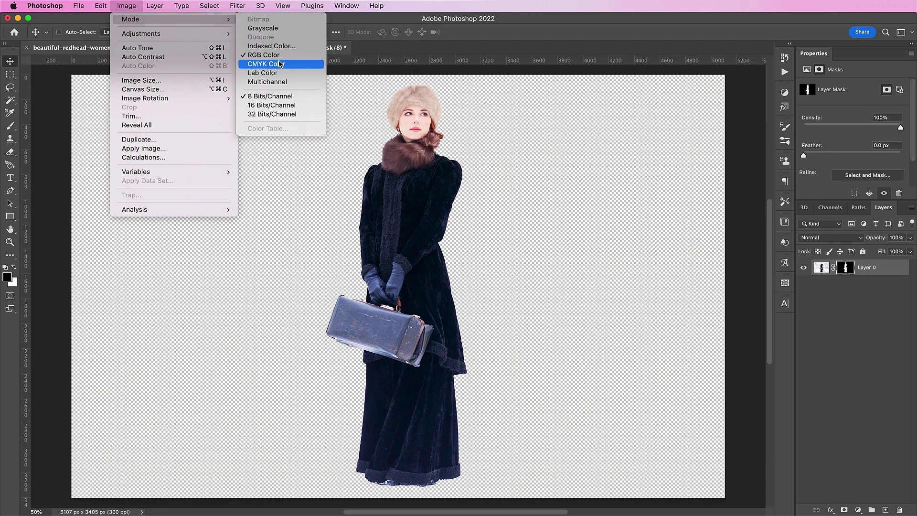
{"action": "left_click", "coordinate": [280, 63]}
{"action": "left_click", "coordinate": [127, 5]}
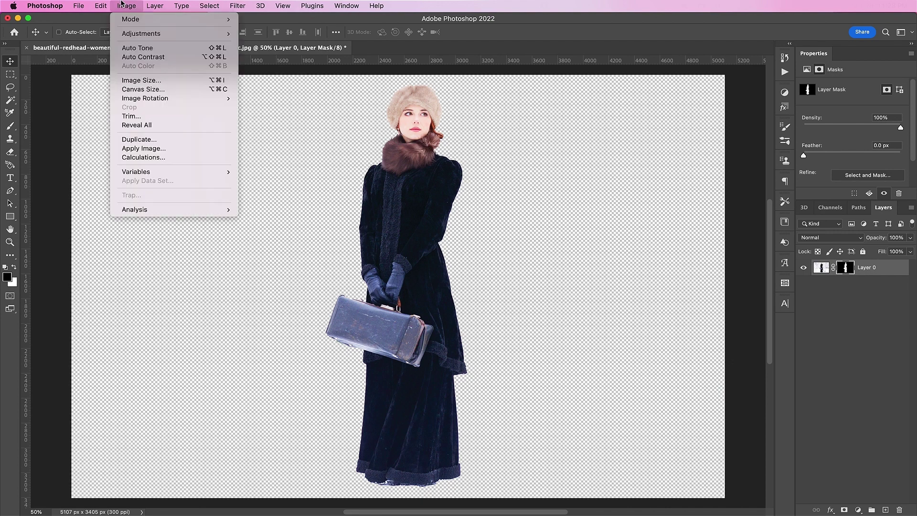
{"action": "left_click", "coordinate": [165, 80]}
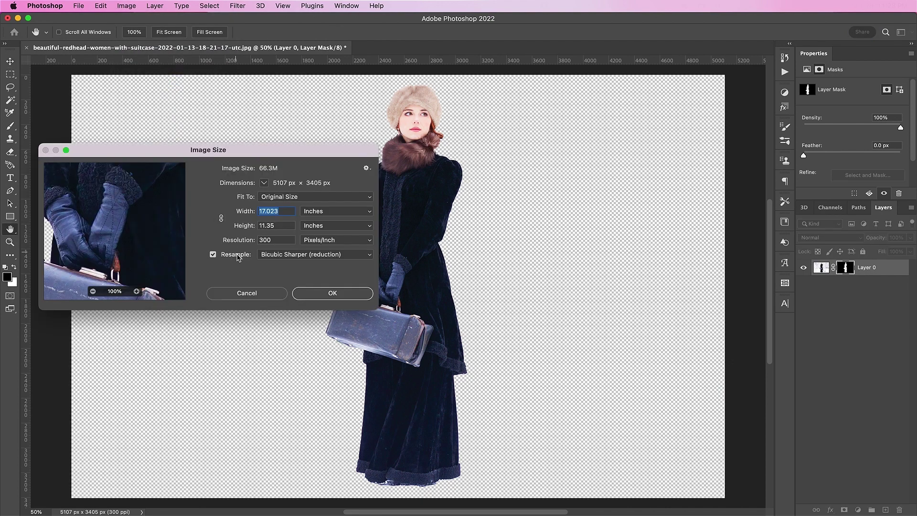
{"action": "left_click", "coordinate": [245, 293]}
Save the masked suitcase woman photo as a TIFF in the TutorialAssets folder under the same name
{"action": "left_click", "coordinate": [79, 6]}
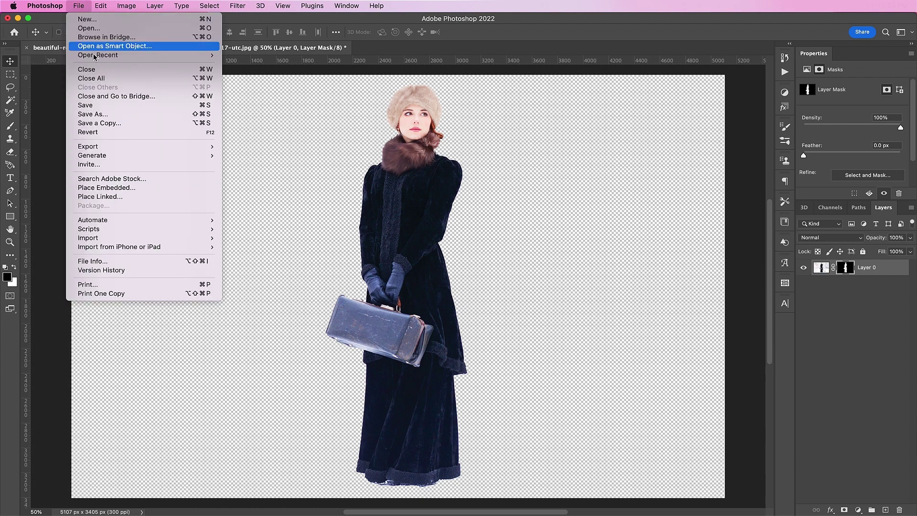
{"action": "left_click", "coordinate": [117, 114]}
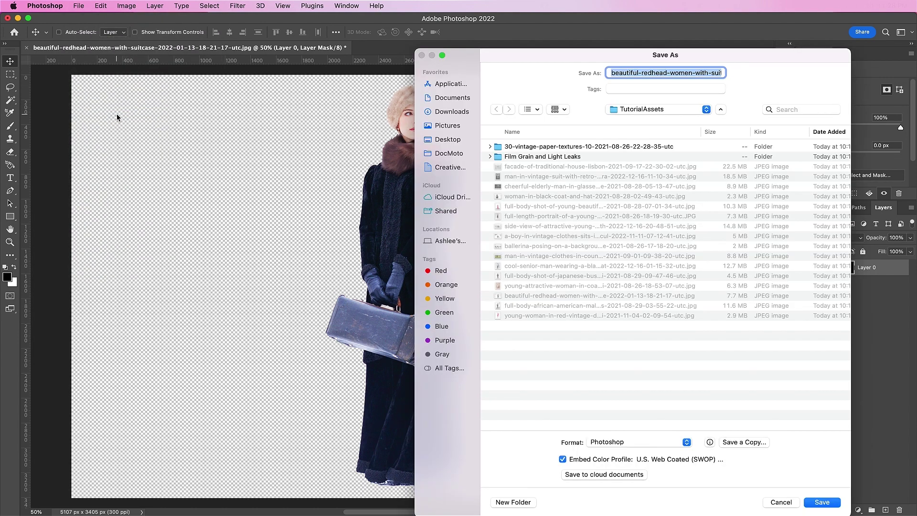
{"action": "left_click", "coordinate": [621, 442]}
{"action": "left_click", "coordinate": [614, 475]}
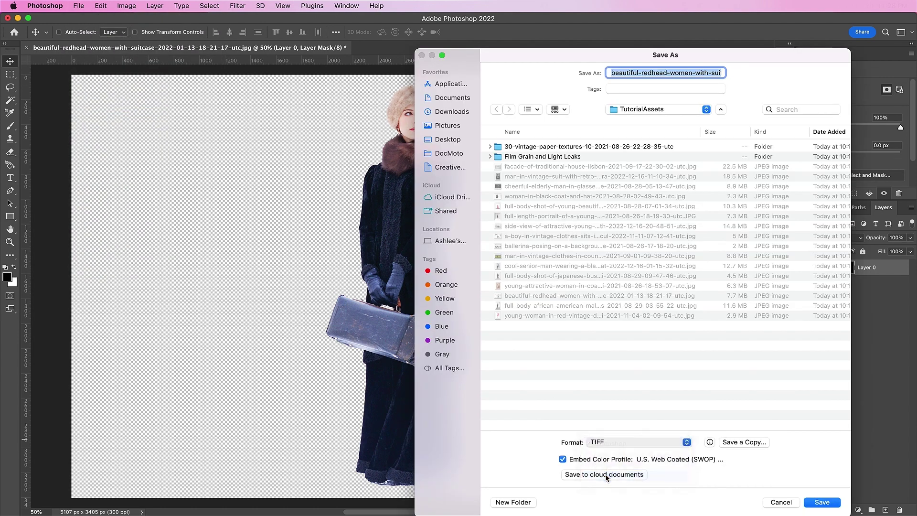
{"action": "key", "text": "Return"}
{"action": "key", "text": "Return"}
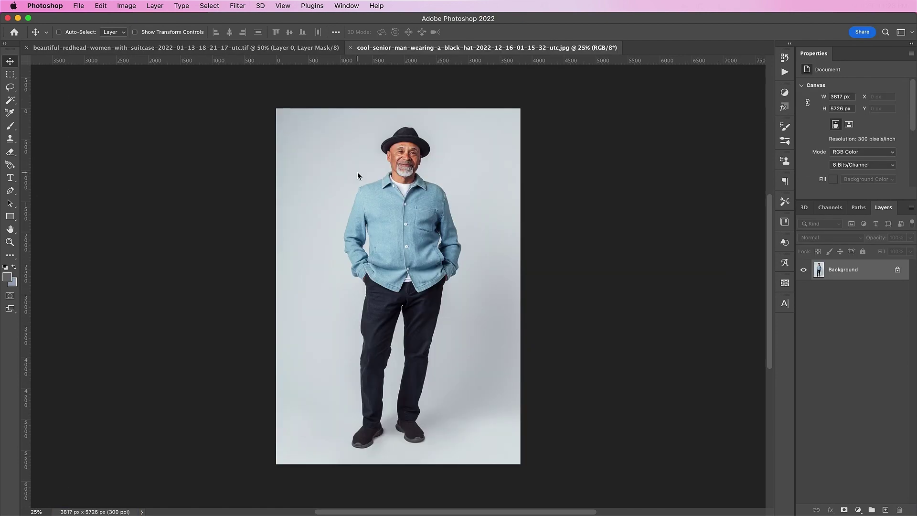
In the cool-senior-man-wearing-a-black-hat photo, select the man as the subject and mask out the studio background
{"action": "left_click", "coordinate": [209, 6]}
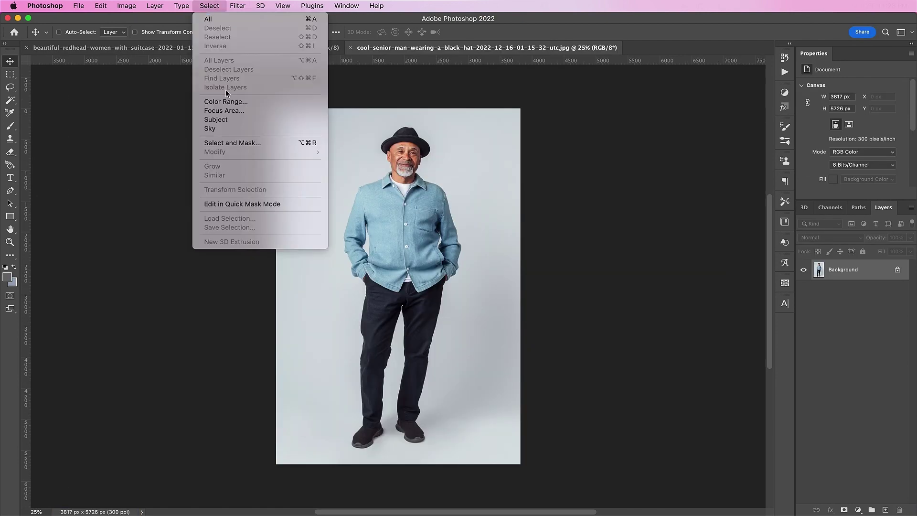
{"action": "left_click", "coordinate": [226, 118]}
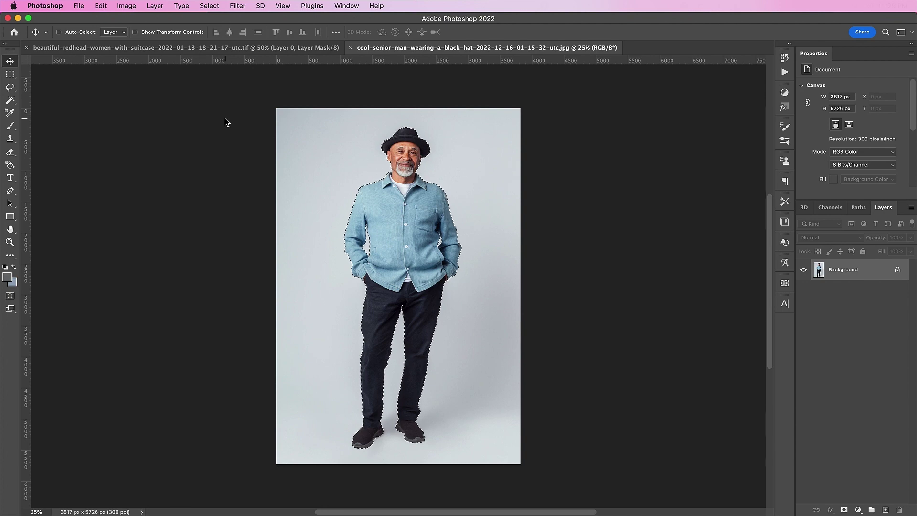
{"action": "left_click", "coordinate": [844, 510]}
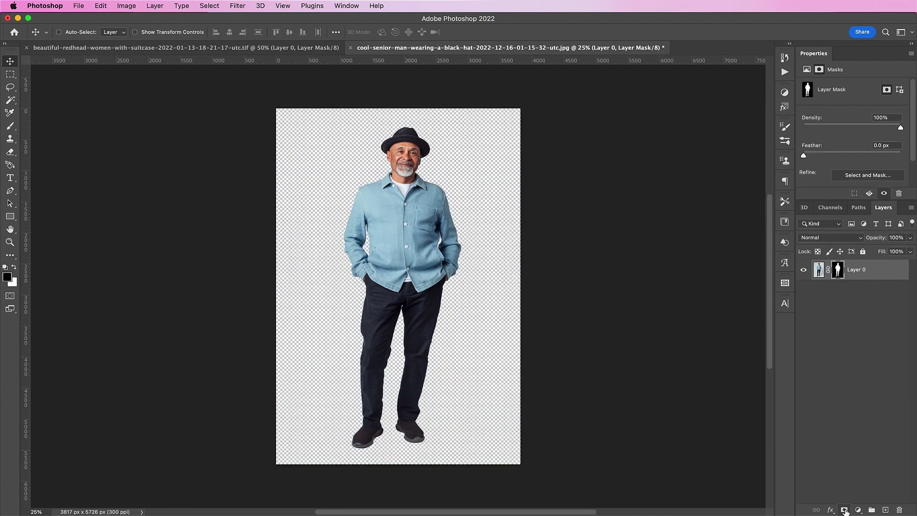
Convert the black-hat man photo to CMYK Color and check its image size and resolution without changing them
{"action": "left_click", "coordinate": [133, 4]}
{"action": "mouse_move", "coordinate": [135, 19]}
{"action": "left_click", "coordinate": [284, 67]}
{"action": "left_click", "coordinate": [130, 5]}
{"action": "left_click", "coordinate": [160, 82]}
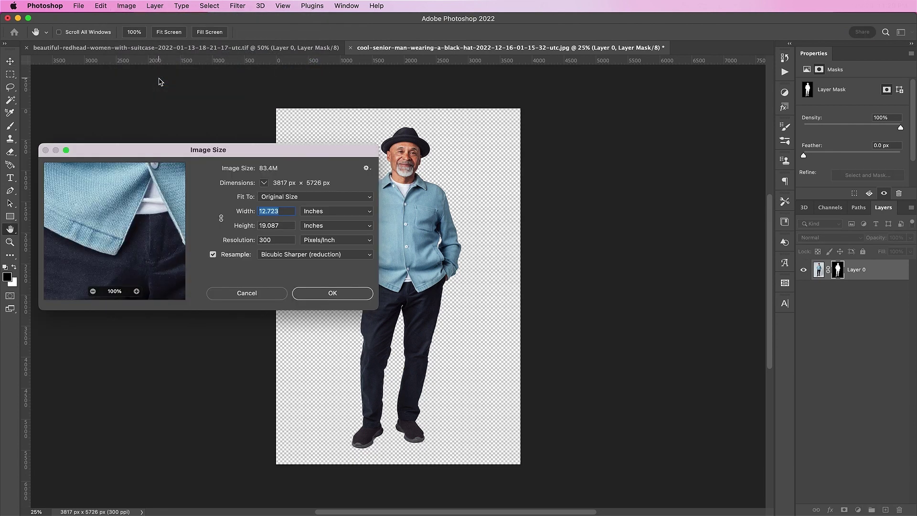
{"action": "left_click", "coordinate": [248, 293]}
Add a monochrome Channel Mixer adjustment above the man with Black +17, Constant +11 and Yellow +21
{"action": "left_click", "coordinate": [857, 510]}
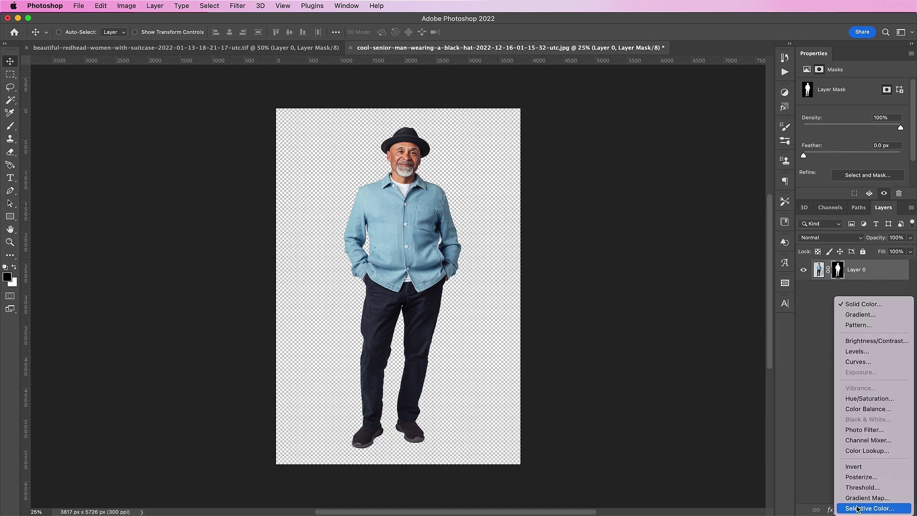
{"action": "left_click", "coordinate": [856, 440]}
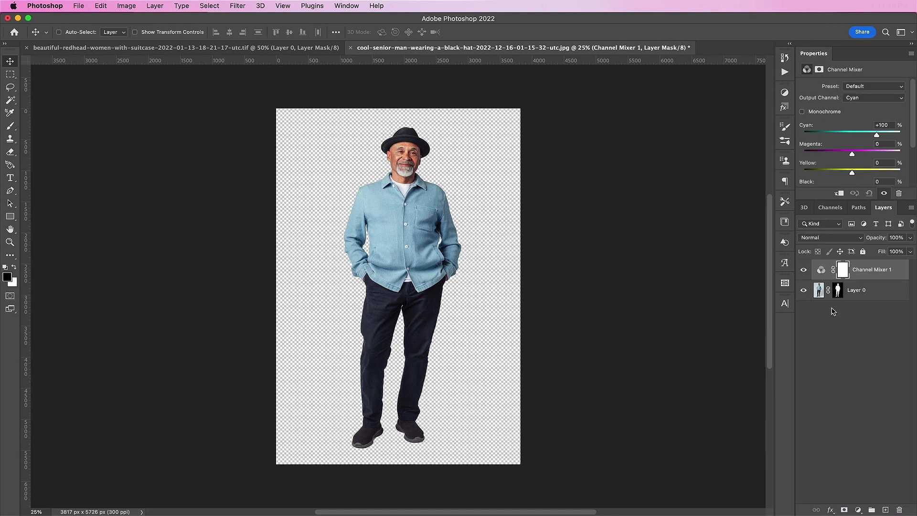
{"action": "left_click", "coordinate": [816, 114]}
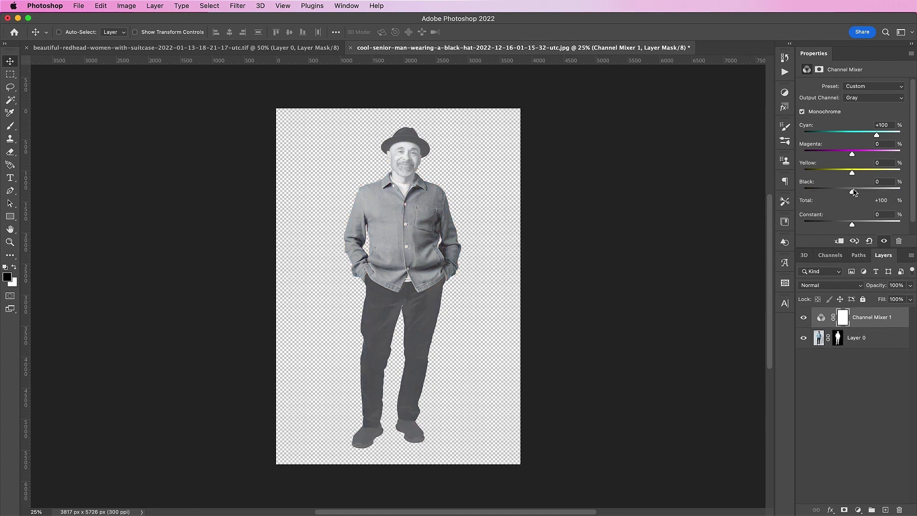
{"action": "left_click_drag", "start_coordinate": [854, 192], "coordinate": [856, 227]}
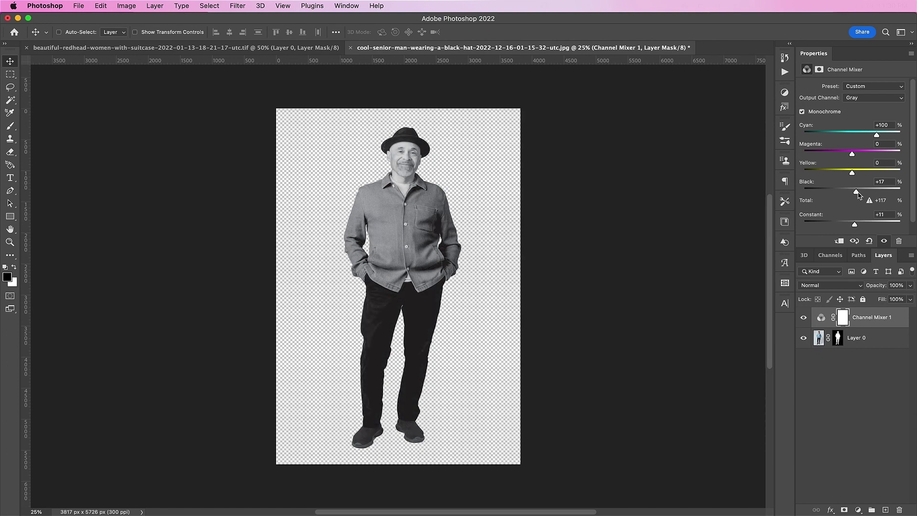
{"action": "mouse_move", "coordinate": [853, 173]}
{"action": "left_mouse_down"}
{"action": "mouse_move", "coordinate": [866, 173]}
{"action": "mouse_move", "coordinate": [858, 175]}
{"action": "left_mouse_up"}
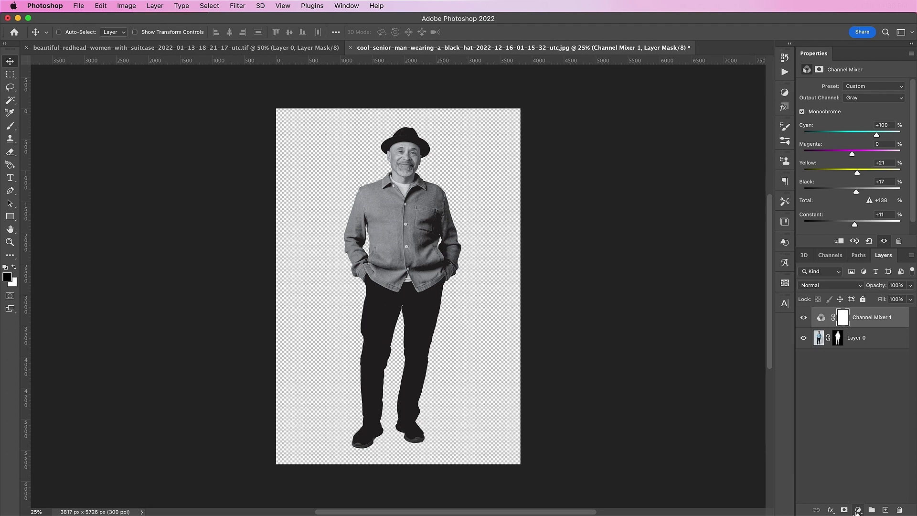
Add a Hue/Saturation adjustment using the Sepia preset and set its saturation to 11
{"action": "left_click", "coordinate": [857, 510]}
{"action": "left_click", "coordinate": [859, 400]}
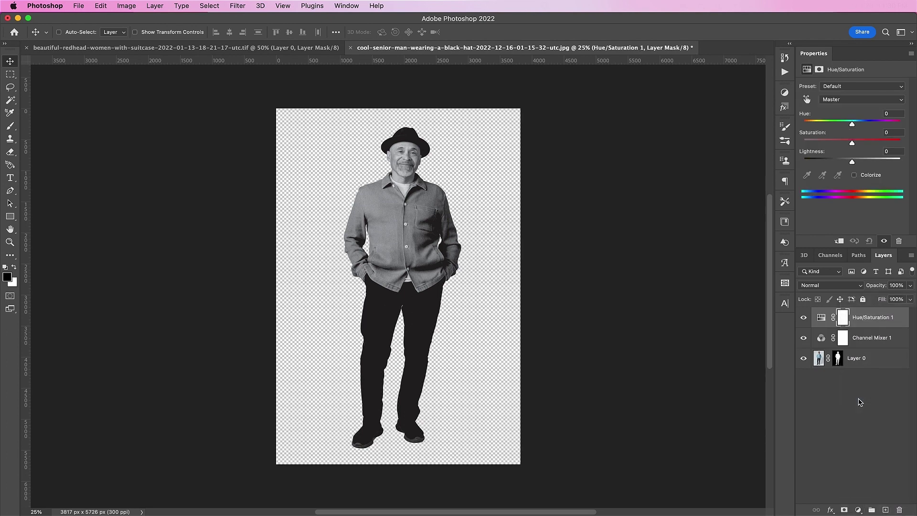
{"action": "left_click", "coordinate": [828, 86]}
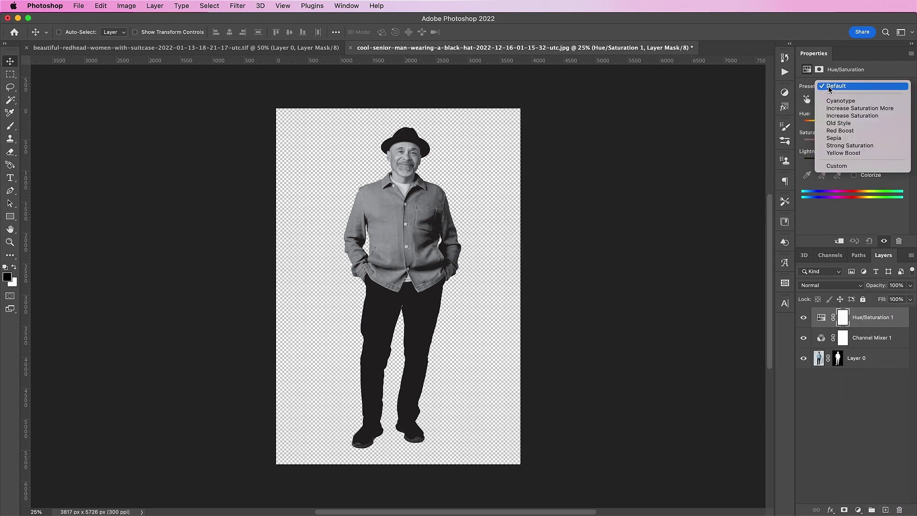
{"action": "left_click", "coordinate": [835, 138]}
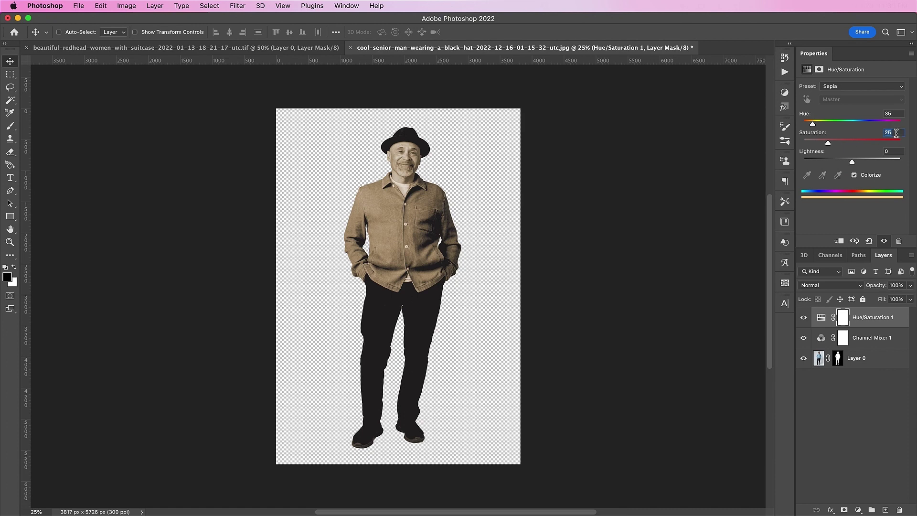
{"action": "type", "text": "11"}
Convert the man's layer to a smart object and add 19% uniform monochromatic noise to it
{"action": "left_click", "coordinate": [882, 366]}
{"action": "right_click", "coordinate": [881, 366]}
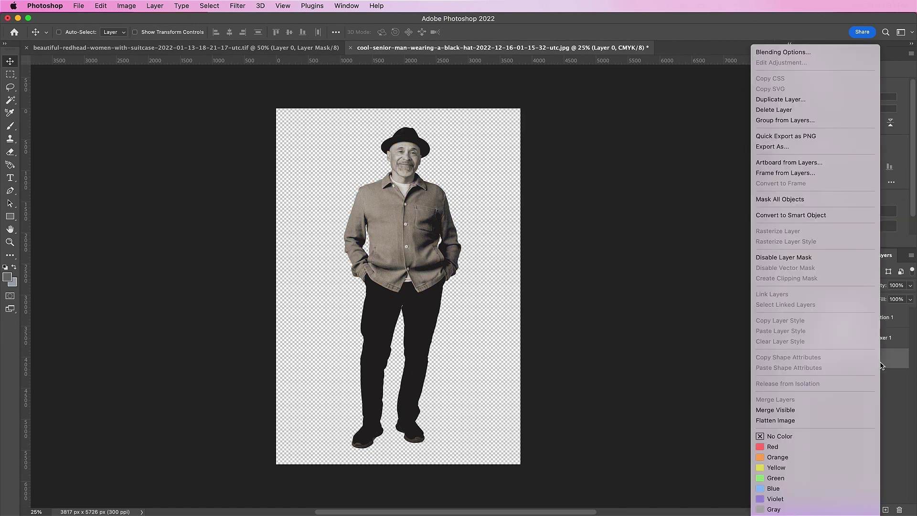
{"action": "left_click", "coordinate": [772, 219]}
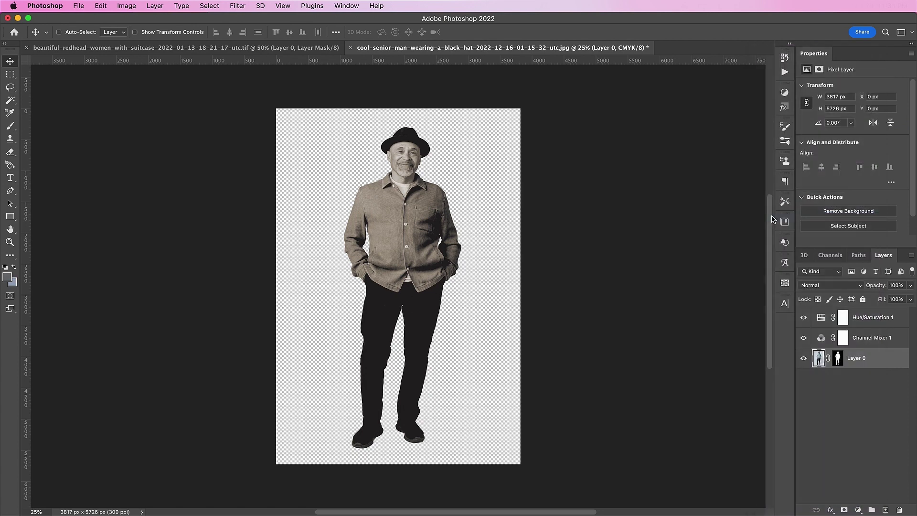
{"action": "left_click", "coordinate": [237, 6]}
{"action": "mouse_move", "coordinate": [310, 161]}
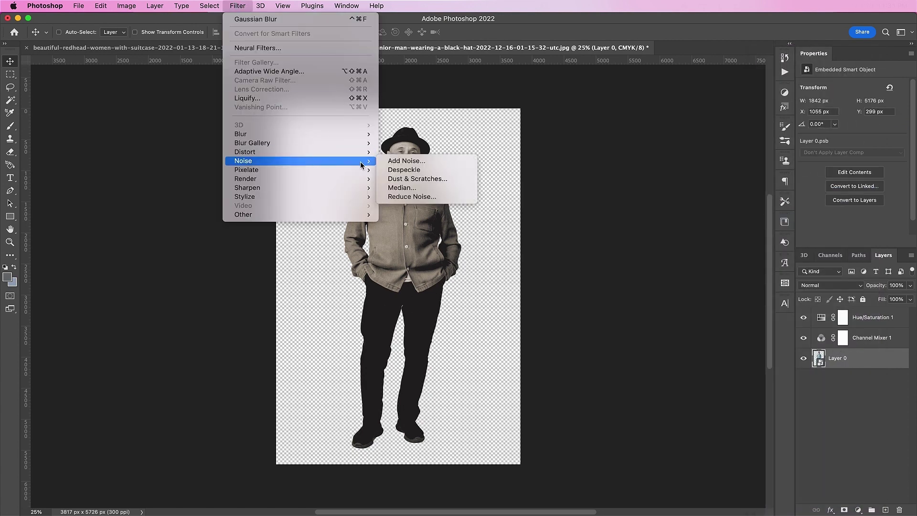
{"action": "left_click", "coordinate": [410, 161]}
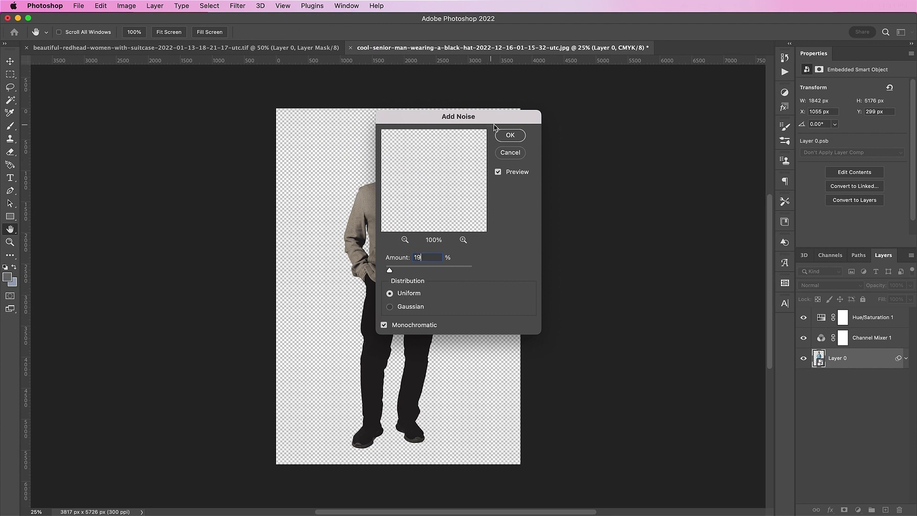
{"action": "left_click", "coordinate": [509, 135]}
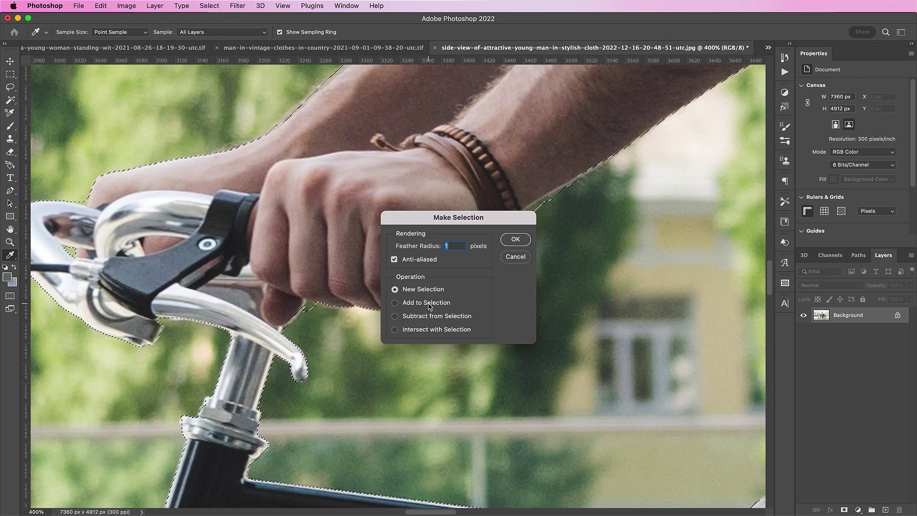
Make a new anti-aliased selection around the cyclist and bicycle with a 1-pixel feather radius
{"action": "key", "text": "Return"}
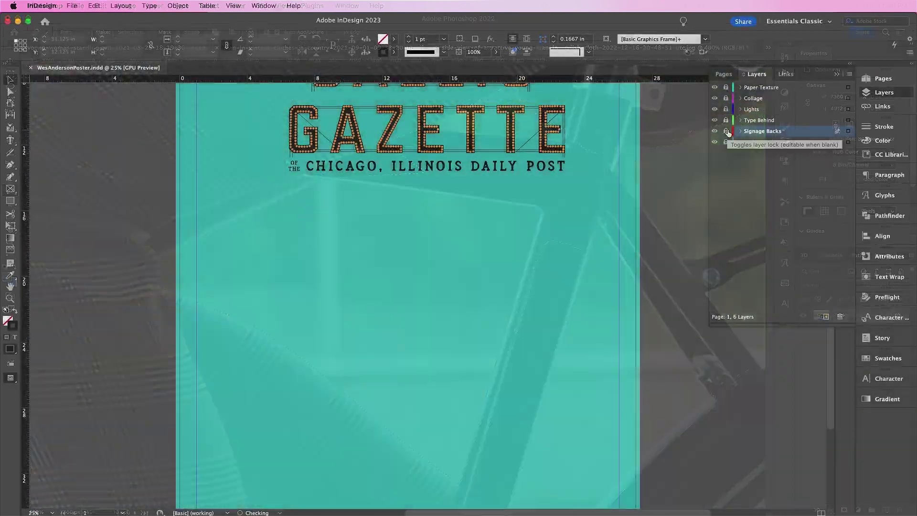
Switch to InDesign, unlock the Collage layer and place the young-woman-in-red-vintage TIFF about 8.4 in wide on it, just below the title
{"action": "left_click", "coordinate": [727, 98]}
{"action": "left_click", "coordinate": [753, 98]}
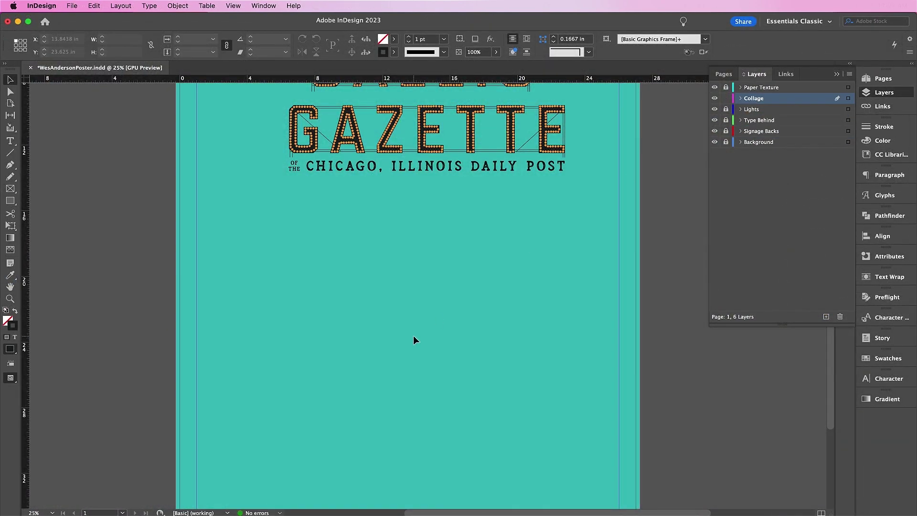
{"action": "key", "text": "super+d"}
{"action": "double_click", "coordinate": [402, 256]}
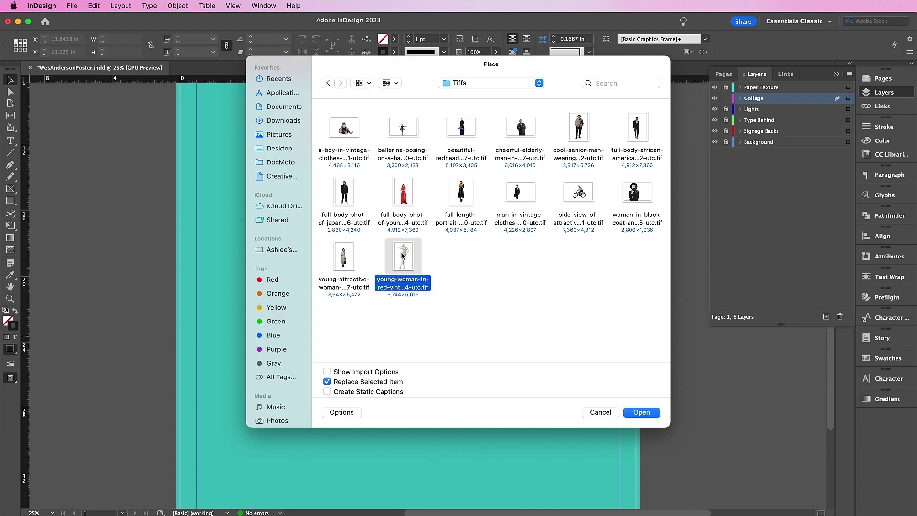
{"action": "left_click_drag", "start_coordinate": [341, 191], "coordinate": [530, 394]}
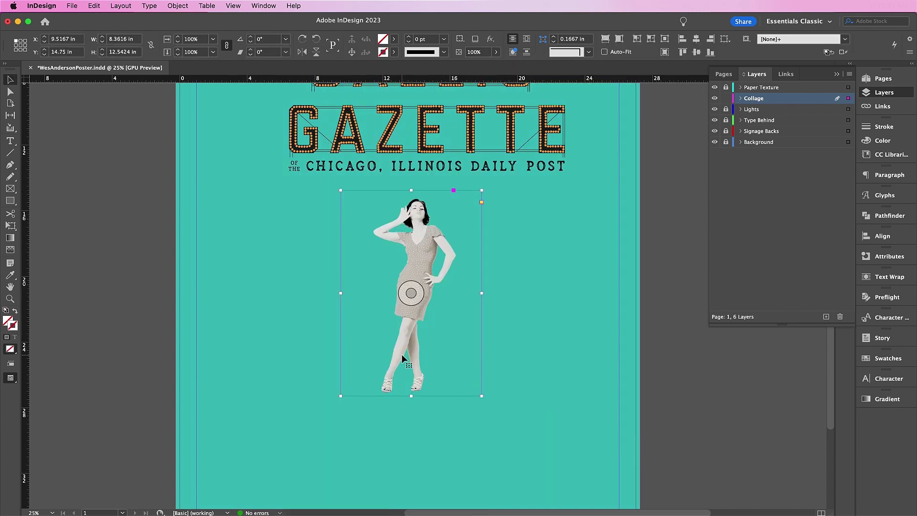
{"action": "left_click_drag", "start_coordinate": [402, 355], "coordinate": [413, 320]}
Place the remaining cut-out TIFFs on the Collage layer, overlapping them around the posing woman to build the crowd above the film credits
{"action": "key", "text": "super+d"}
{"action": "left_click_drag", "start_coordinate": [337, 199], "coordinate": [511, 313]}
{"action": "key", "text": "super+d"}
{"action": "left_click_drag", "start_coordinate": [363, 164], "coordinate": [569, 466]}
{"action": "key", "text": "super+d"}
{"action": "left_click_drag", "start_coordinate": [195, 206], "coordinate": [426, 355]}
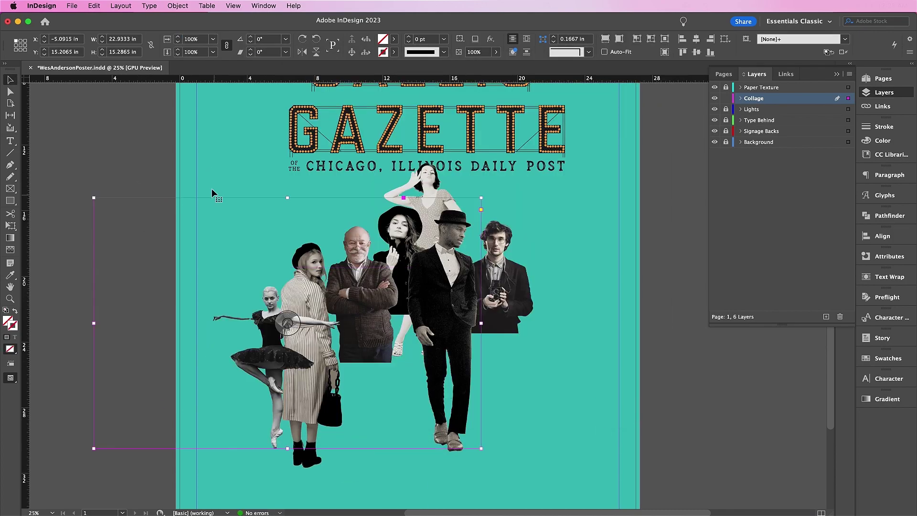
{"action": "key", "text": "super+d"}
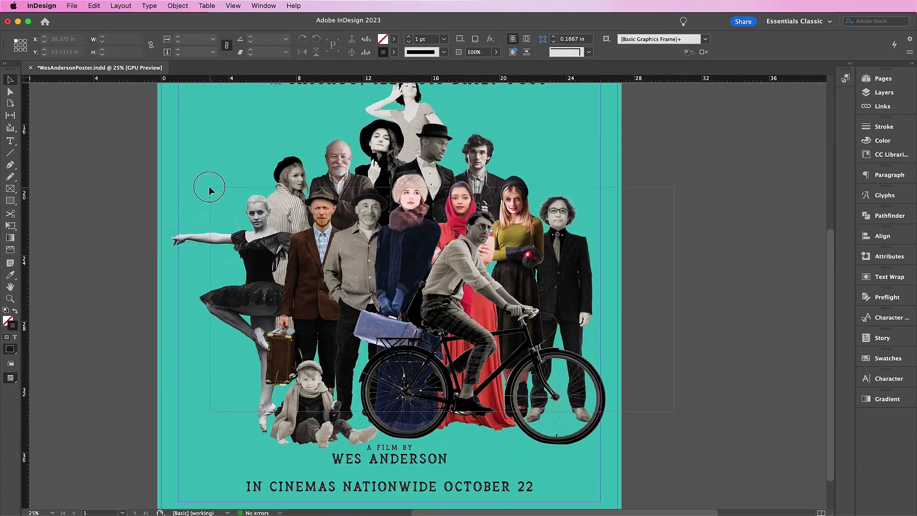
Group all the crowd cut-outs on the Collage layer into a single object
{"action": "key", "text": "super+a"}
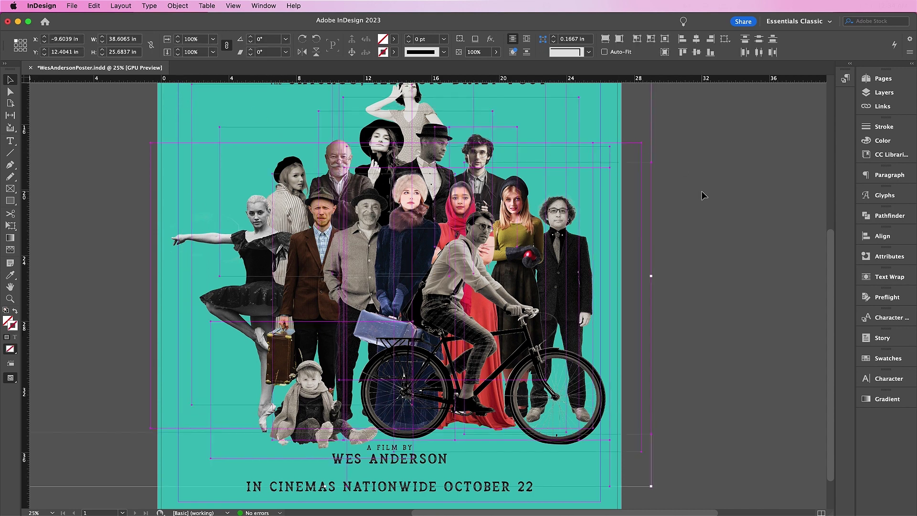
{"action": "key", "text": "super+g"}
{"action": "left_click", "coordinate": [174, 6]}
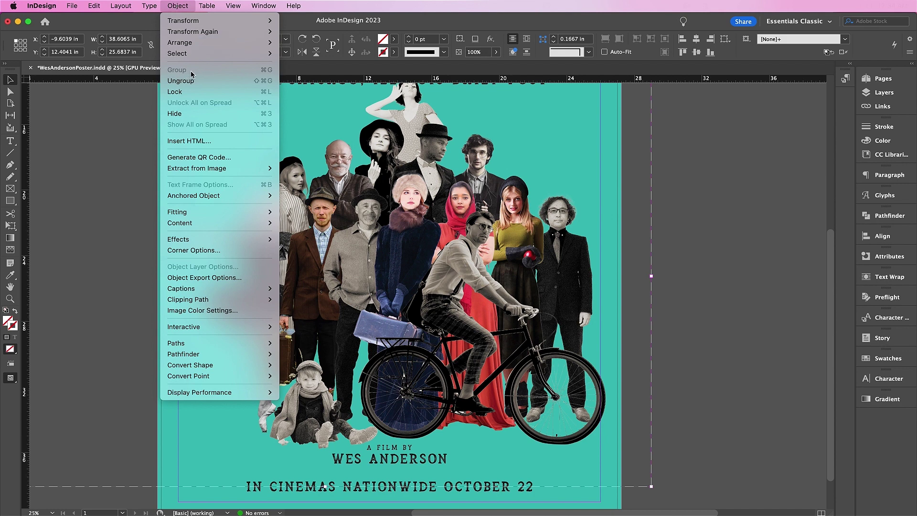
{"action": "left_click", "coordinate": [187, 5]}
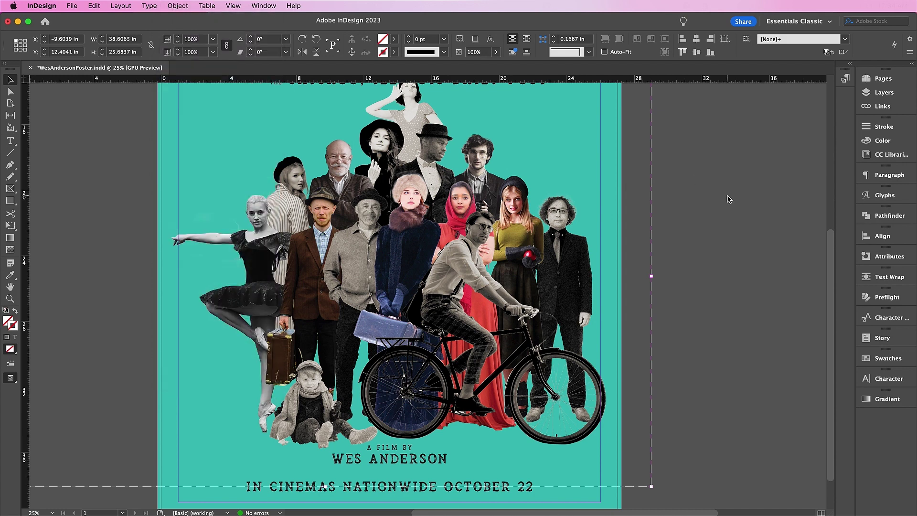
Add a Multiply drop shadow at 75% opacity to the crowd group, coloured with the Blue swatch
{"action": "left_click", "coordinate": [186, 5]}
{"action": "mouse_move", "coordinate": [241, 244]}
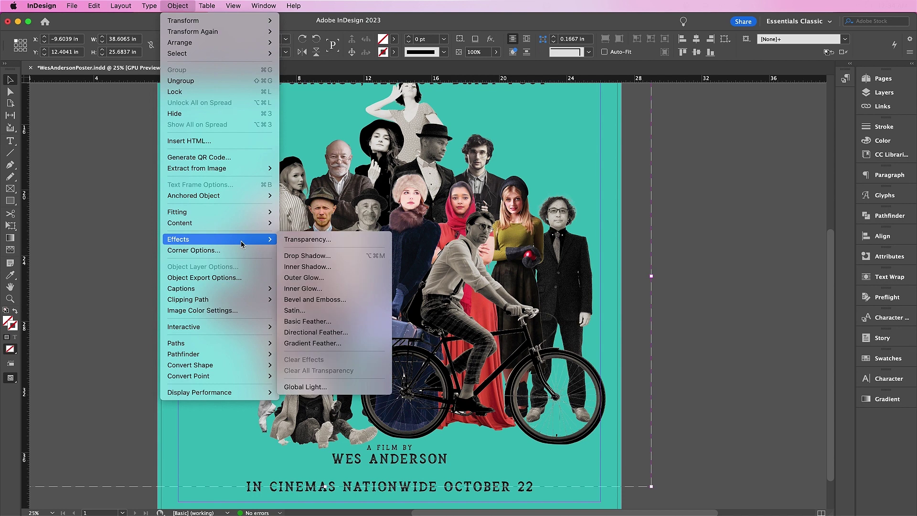
{"action": "left_click", "coordinate": [320, 256]}
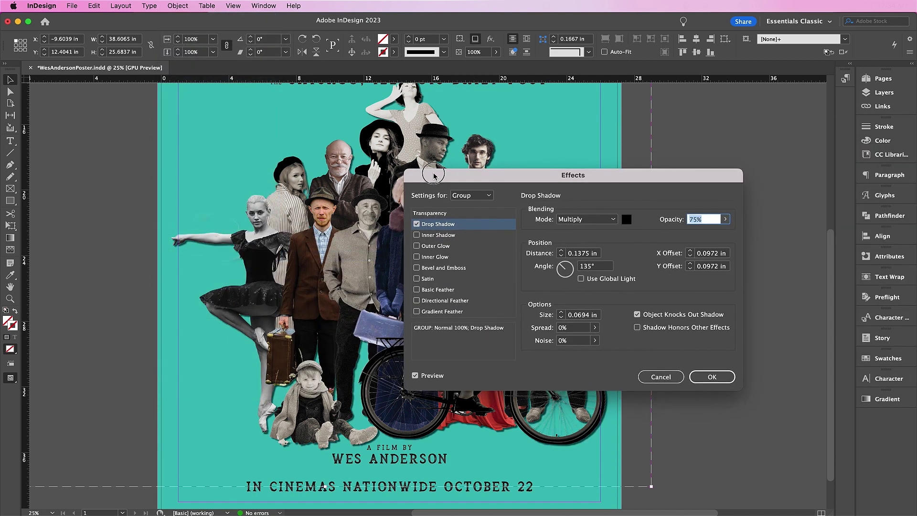
{"action": "left_click", "coordinate": [626, 219]}
{"action": "scroll", "coordinate": [478, 282], "scroll_direction": "down", "scroll_amount": 3}
{"action": "left_click", "coordinate": [429, 258]}
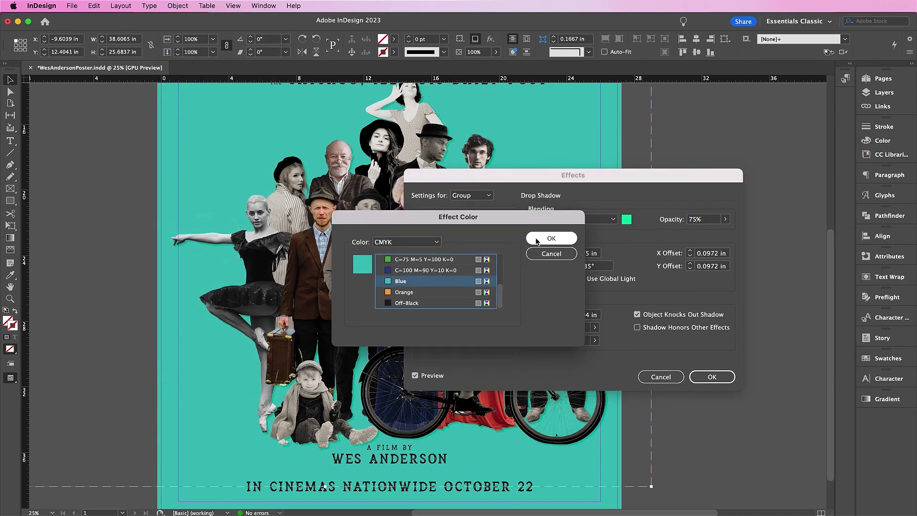
{"action": "left_click", "coordinate": [549, 238]}
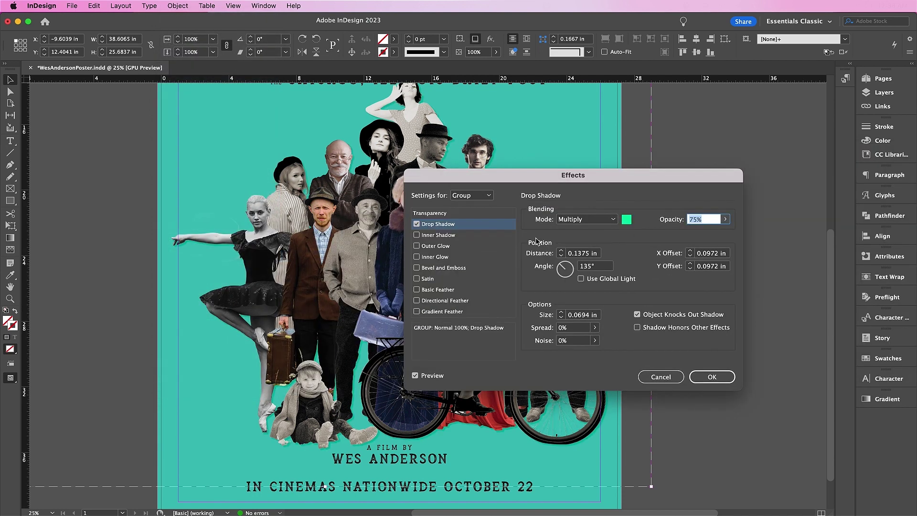
Set the crowd's drop shadow to 0.125 in distance, 96° angle, 0.18 in size, 5% spread and 10% noise, and apply it
{"action": "left_click", "coordinate": [562, 256]}
{"action": "double_click", "coordinate": [590, 266]}
{"action": "type", "text": "96"}
{"action": "left_click_drag", "start_coordinate": [591, 315], "coordinate": [576, 315]}
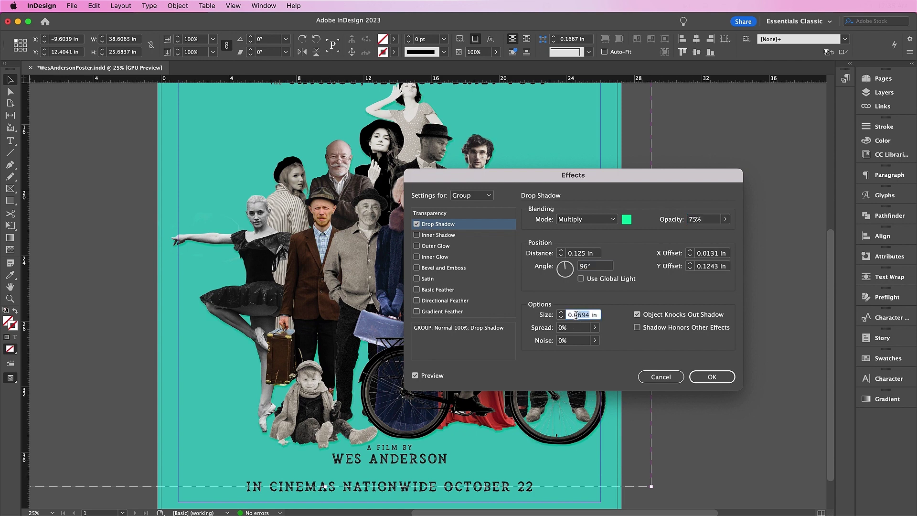
{"action": "type", "text": "18"}
{"action": "key", "text": "Tab"}
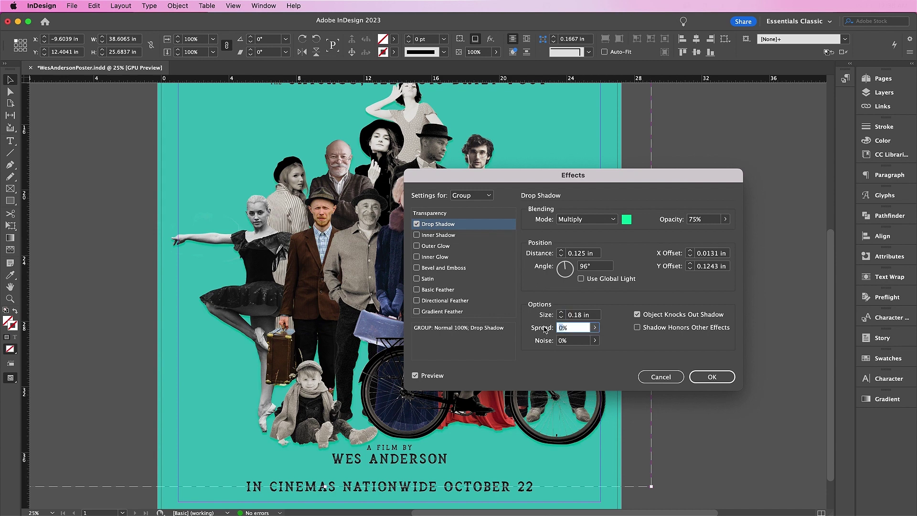
{"action": "left_click", "coordinate": [562, 340]}
{"action": "type", "text": "1"}
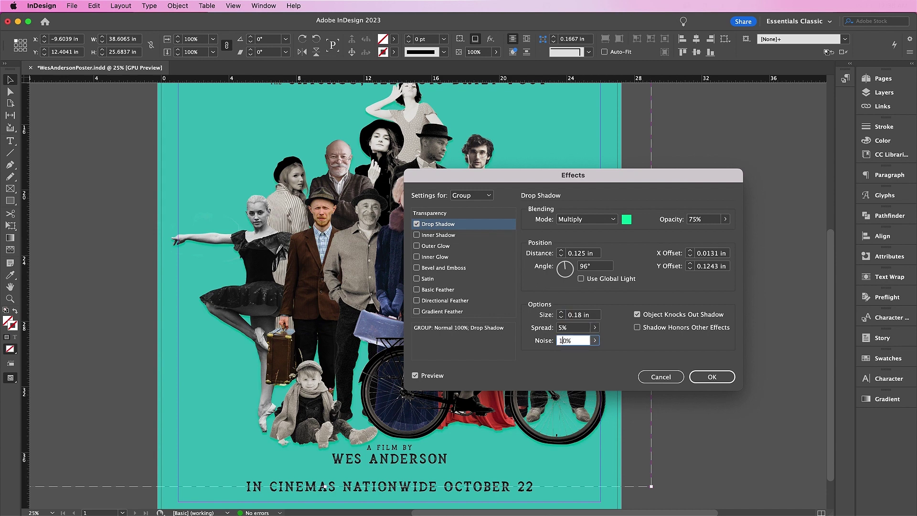
{"action": "left_click", "coordinate": [726, 380]}
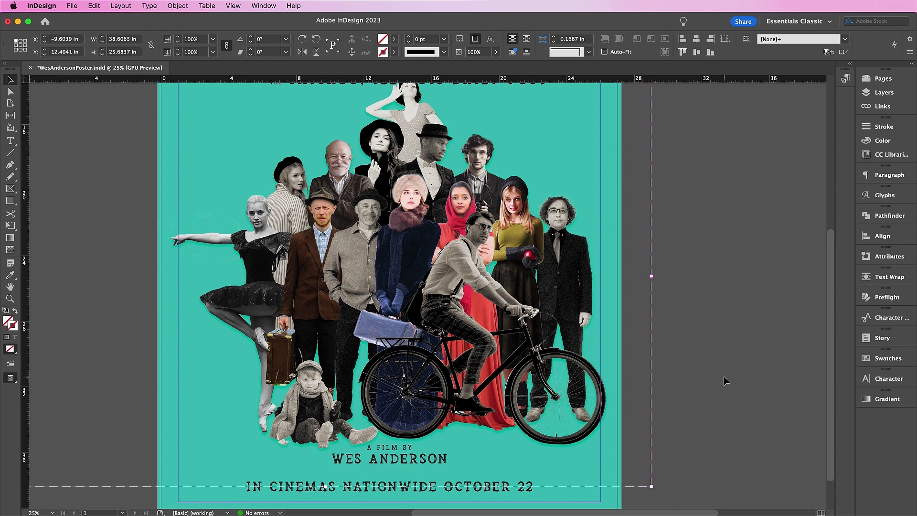
Lock the Collage layer, then unlock the Paper Texture layer and make it active
{"action": "left_click", "coordinate": [784, 168]}
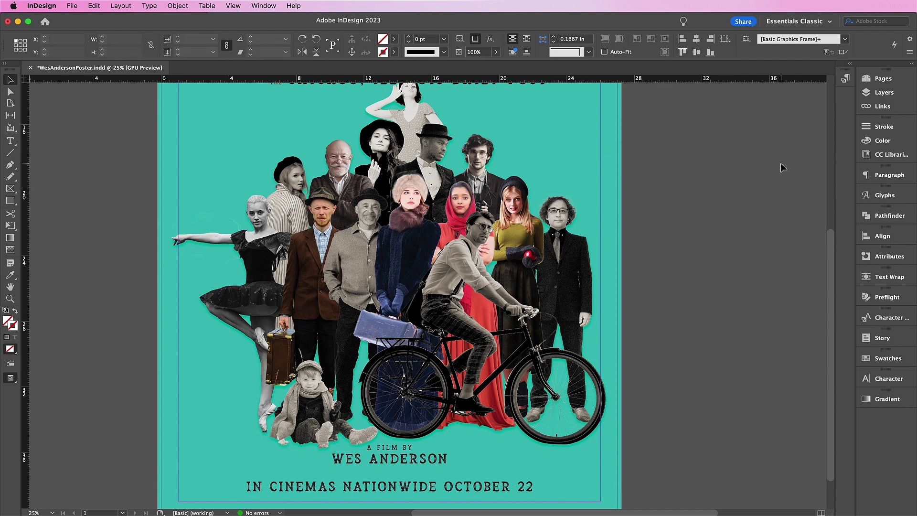
{"action": "left_click", "coordinate": [873, 95]}
{"action": "left_click", "coordinate": [727, 98]}
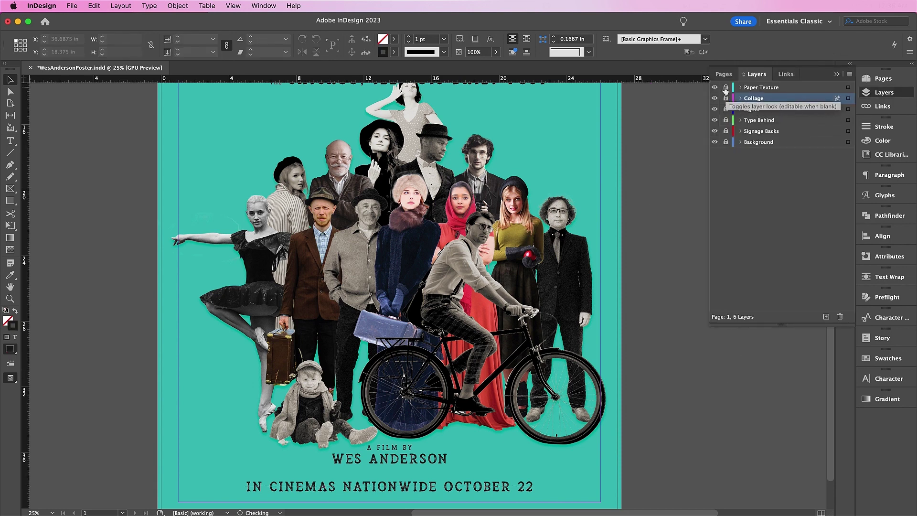
{"action": "left_click", "coordinate": [726, 88]}
{"action": "left_click", "coordinate": [756, 88]}
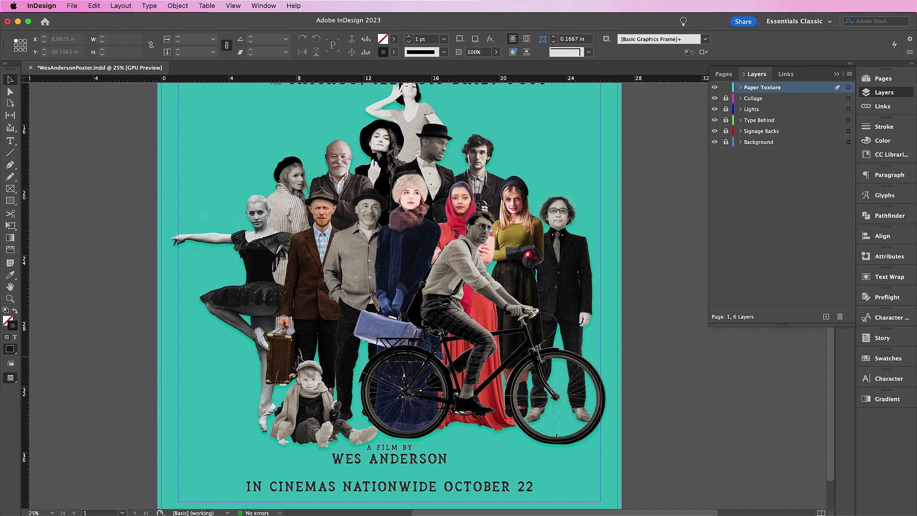
Draw a 27.5 x 40.5 in image frame over the whole poster, extending to the bleed edge
{"action": "key", "text": "super+minus"}
{"action": "left_click", "coordinate": [9, 190]}
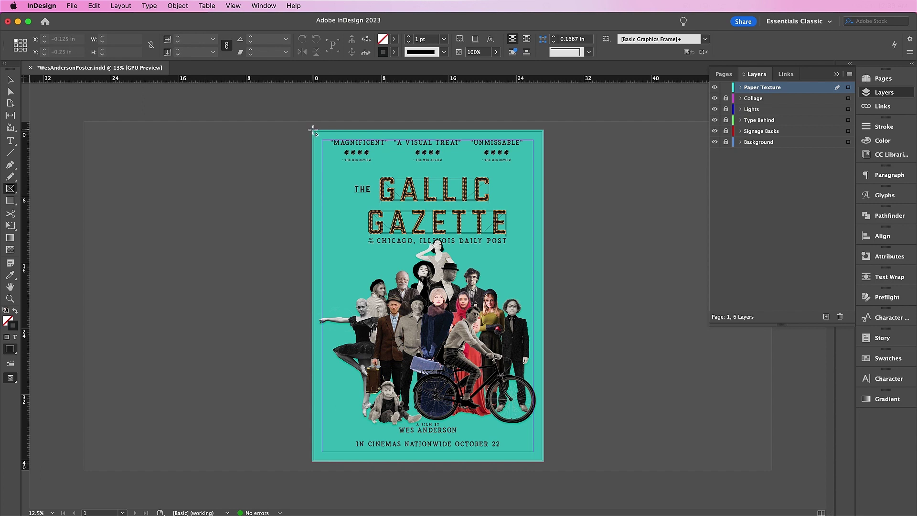
{"action": "left_click_drag", "start_coordinate": [311, 129], "coordinate": [546, 462]}
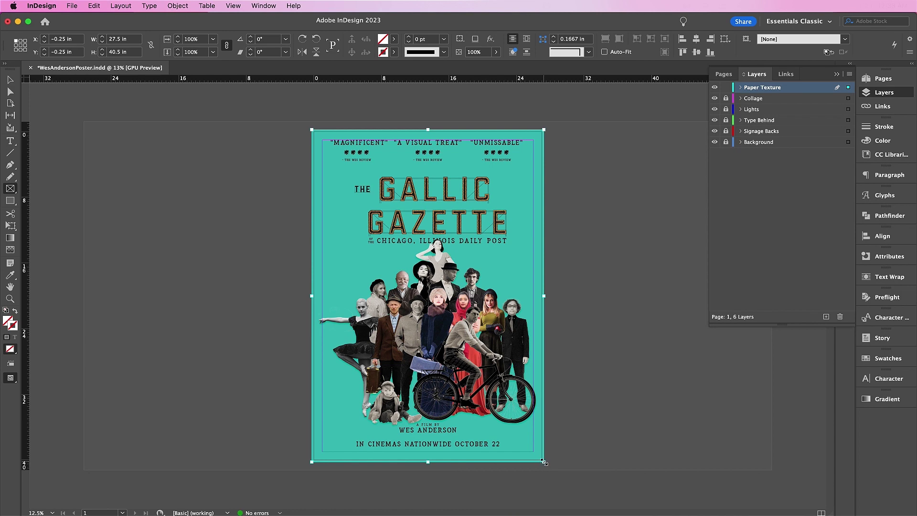
Place the vintage paper texture in the frame, rotated -90° and scaled to about 206% so it covers the whole poster
{"action": "key", "text": "super+d"}
{"action": "double_click", "coordinate": [343, 258]}
{"action": "double_click", "coordinate": [456, 307]}
{"action": "left_click_drag", "start_coordinate": [516, 238], "coordinate": [494, 375]}
{"action": "left_click_drag", "start_coordinate": [372, 213], "coordinate": [311, 139]}
{"action": "left_click_drag", "start_coordinate": [483, 377], "coordinate": [545, 466]}
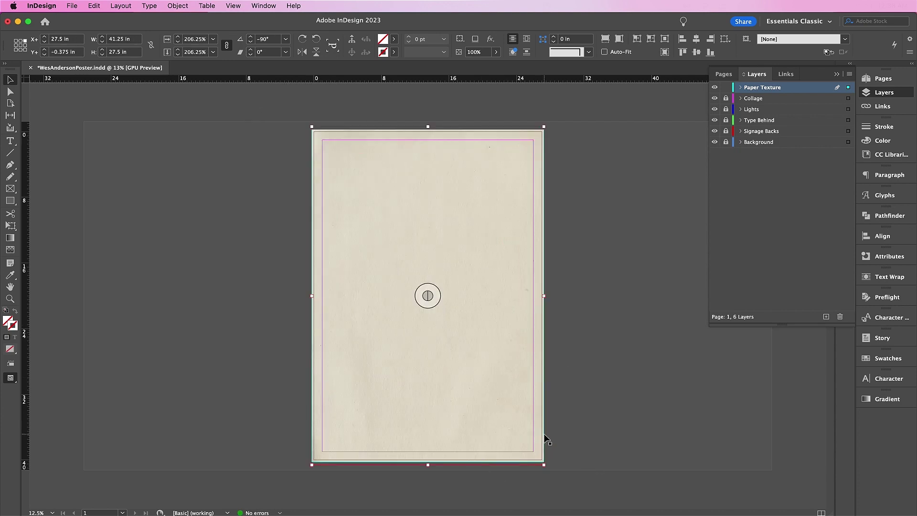
{"action": "left_click", "coordinate": [546, 435]}
Set the paper texture frame's blending mode to Multiply and its opacity to 75%
{"action": "left_click", "coordinate": [452, 343]}
{"action": "left_click", "coordinate": [490, 39]}
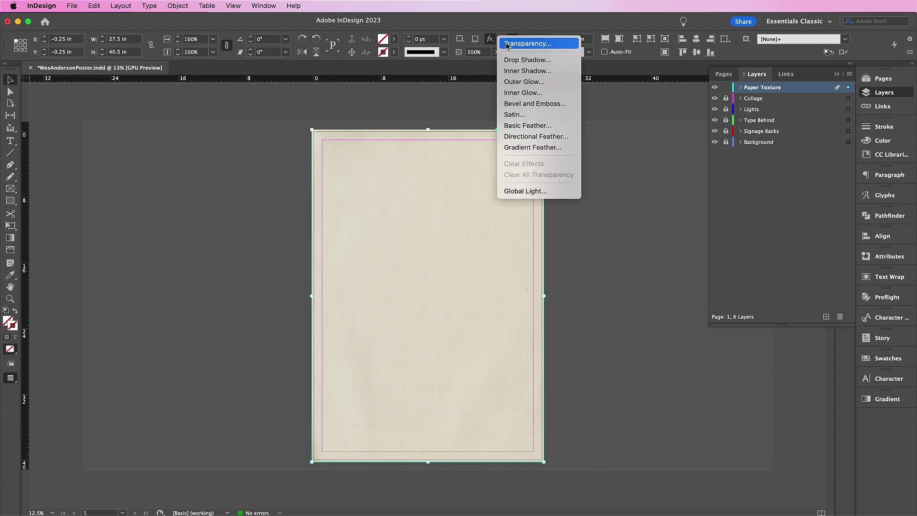
{"action": "left_click", "coordinate": [507, 42]}
{"action": "left_click", "coordinate": [581, 218]}
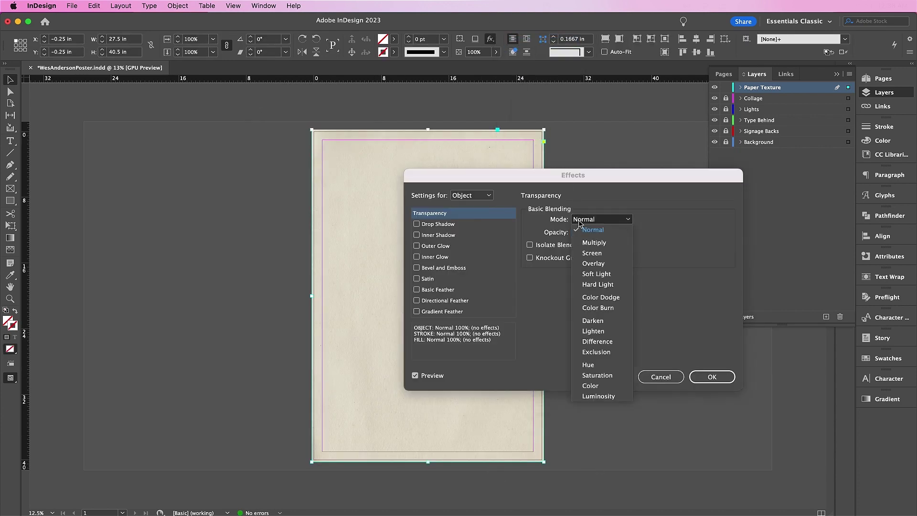
{"action": "left_click", "coordinate": [587, 243]}
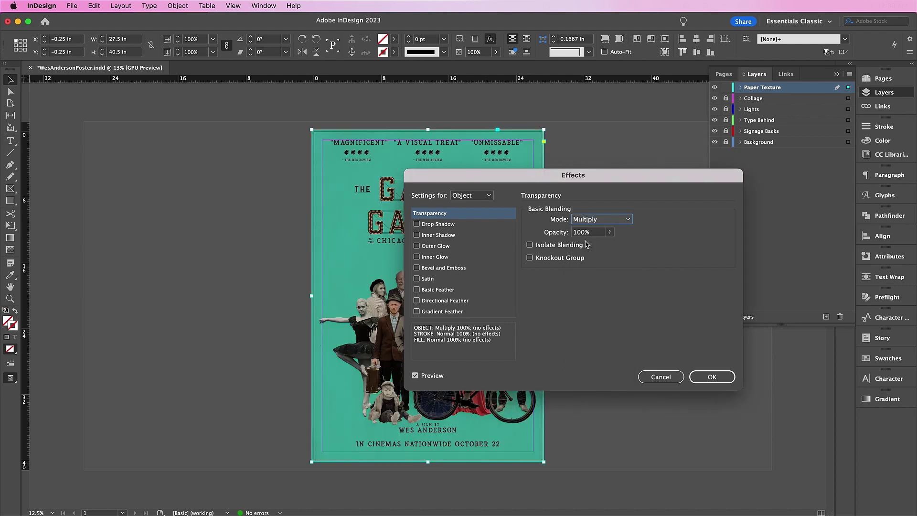
{"action": "double_click", "coordinate": [583, 232]}
{"action": "type", "text": "75"}
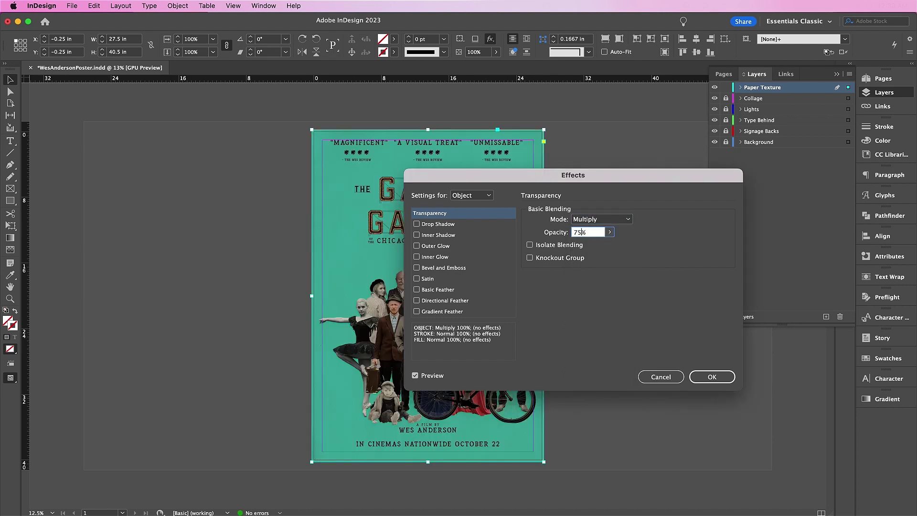
{"action": "key", "text": "Return"}
Draw a second frame on the Paper Texture layer covering the full poster
{"action": "key", "text": "m"}
{"action": "left_click_drag", "start_coordinate": [314, 132], "coordinate": [546, 463]}
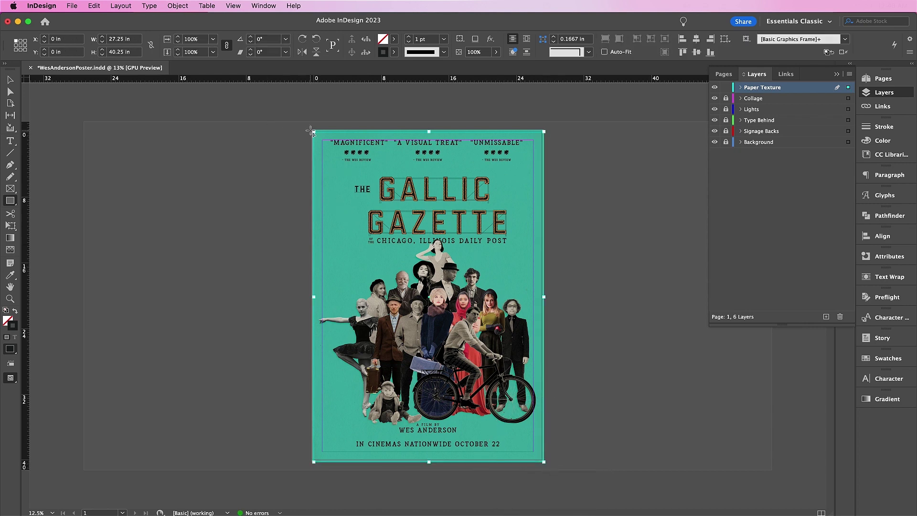
{"action": "left_click", "coordinate": [10, 80]}
Place the film grain and light leaks texture in the new frame, oriented vertically and scaled to cover the poster
{"action": "key", "text": "super+d"}
{"action": "double_click", "coordinate": [637, 134]}
{"action": "left_click", "coordinate": [427, 296]}
{"action": "left_click_drag", "start_coordinate": [483, 262], "coordinate": [546, 425]}
{"action": "left_click_drag", "start_coordinate": [395, 244], "coordinate": [311, 166]}
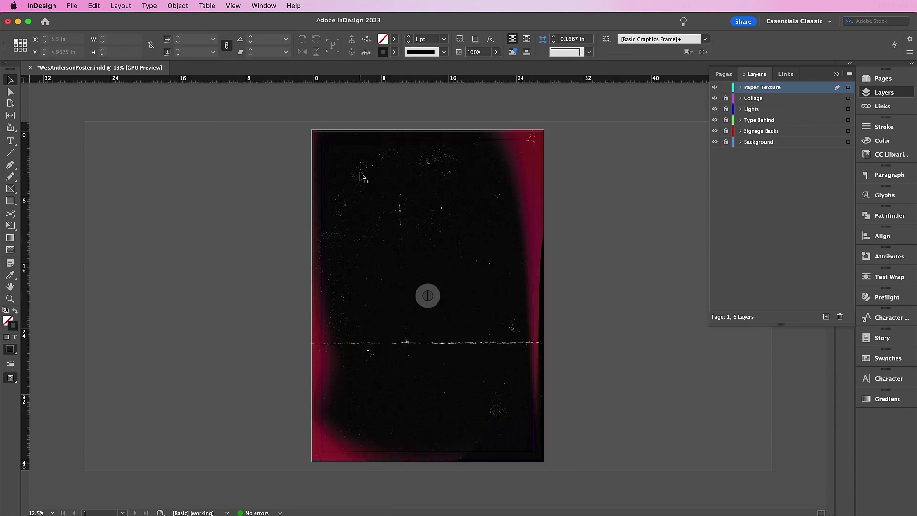
Set the film grain frame's blending mode to Screen and its opacity to 22%, then deselect it
{"action": "left_click", "coordinate": [360, 173]}
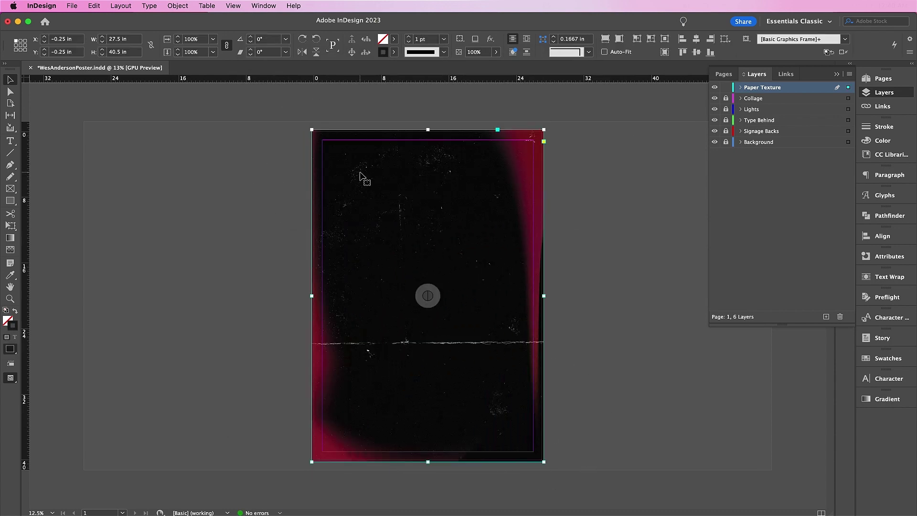
{"action": "left_click", "coordinate": [490, 39]}
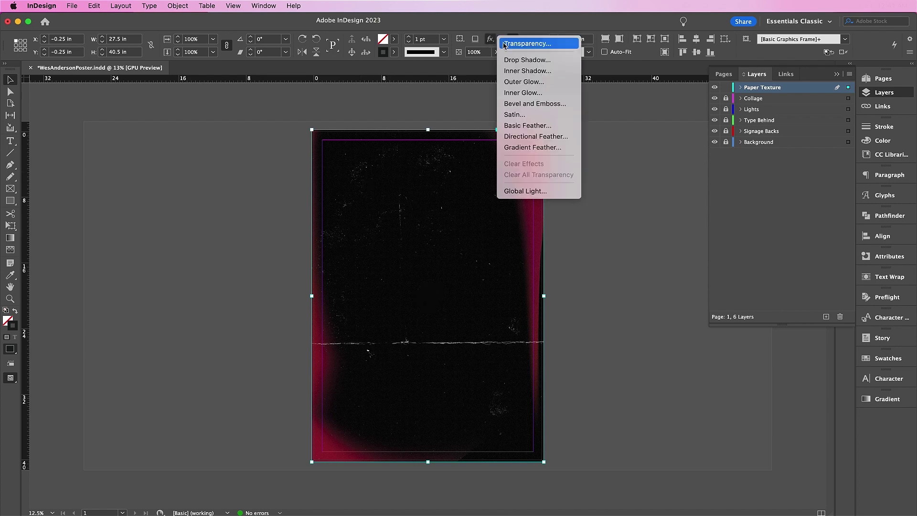
{"action": "left_click", "coordinate": [504, 44]}
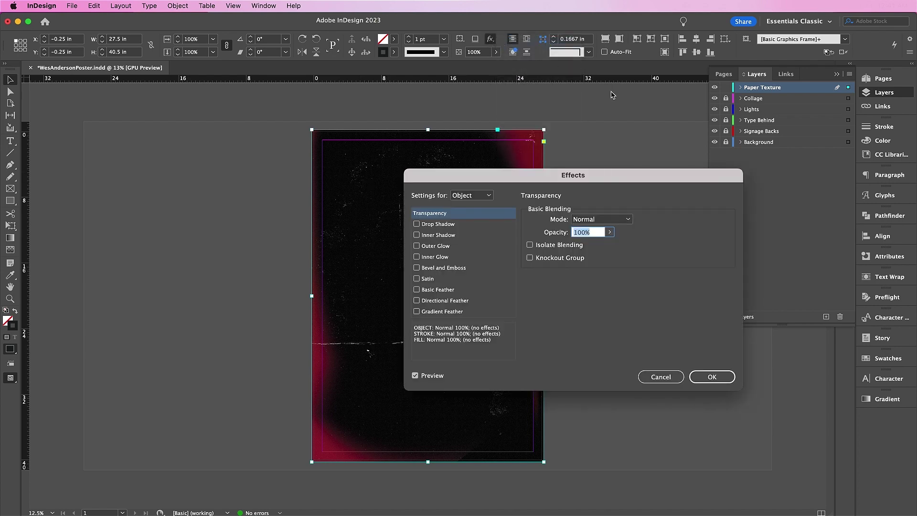
{"action": "left_click", "coordinate": [616, 221]}
{"action": "left_click", "coordinate": [610, 257]}
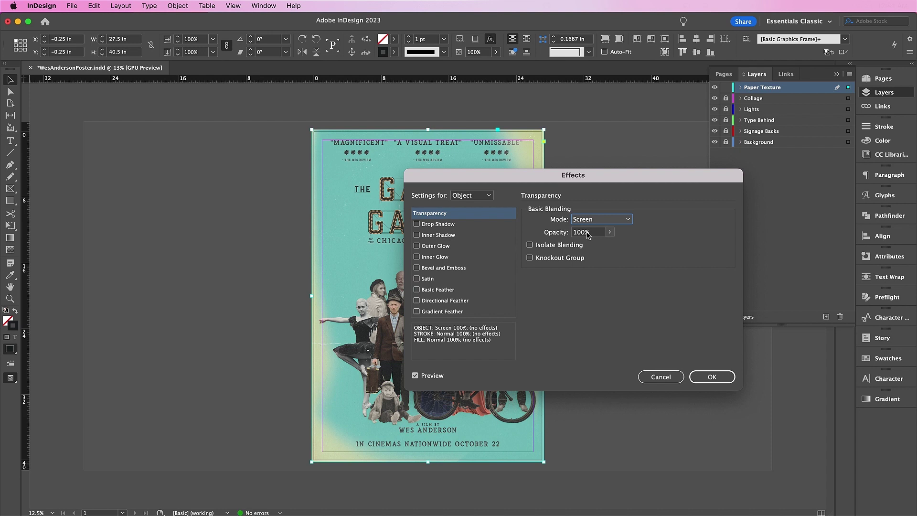
{"action": "left_click_drag", "start_coordinate": [590, 233], "coordinate": [563, 233]}
{"action": "type", "text": "20"}
{"action": "key", "text": "Return"}
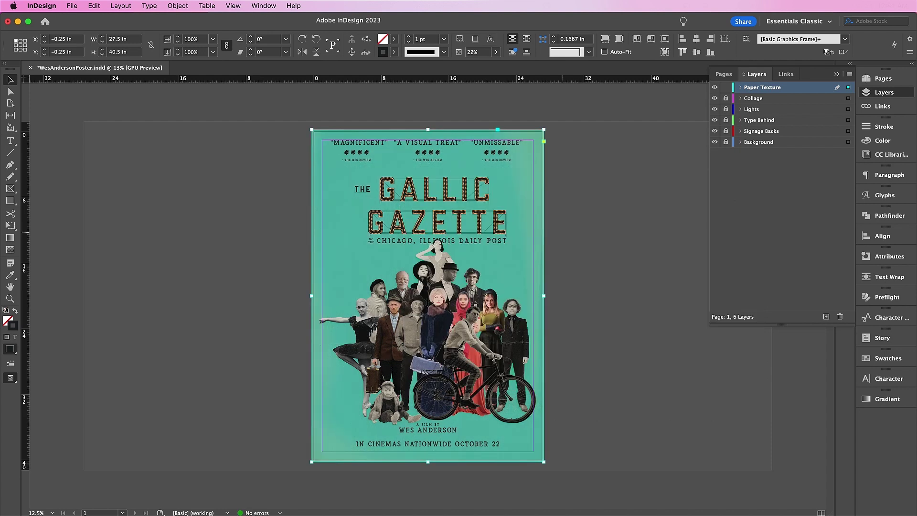
{"action": "left_click", "coordinate": [595, 276]}
{"action": "left_click", "coordinate": [597, 280]}
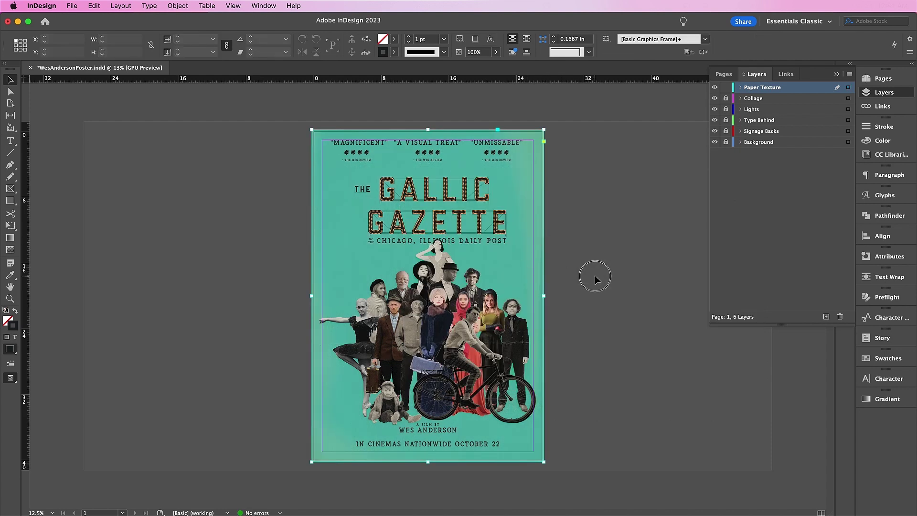
Start exporting the poster as a print PDF with the [Press Quality] preset
{"action": "left_click", "coordinate": [72, 6]}
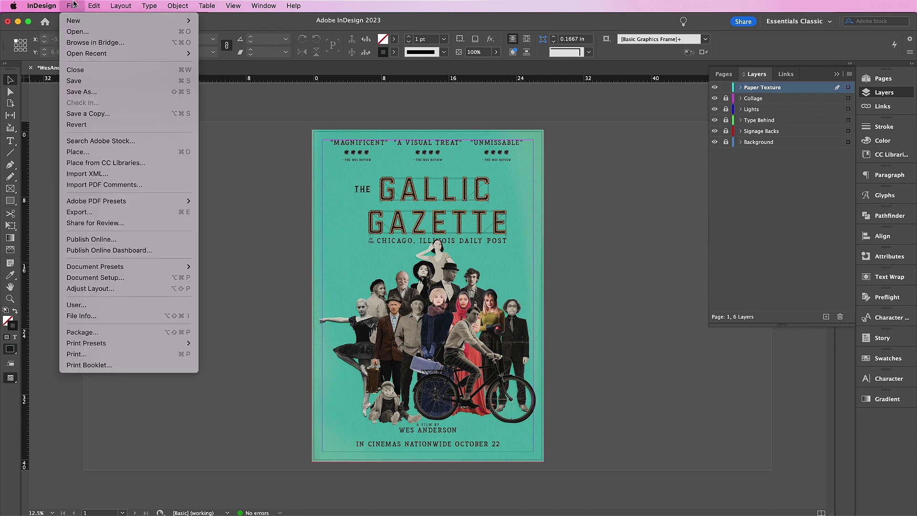
{"action": "left_click", "coordinate": [124, 211]}
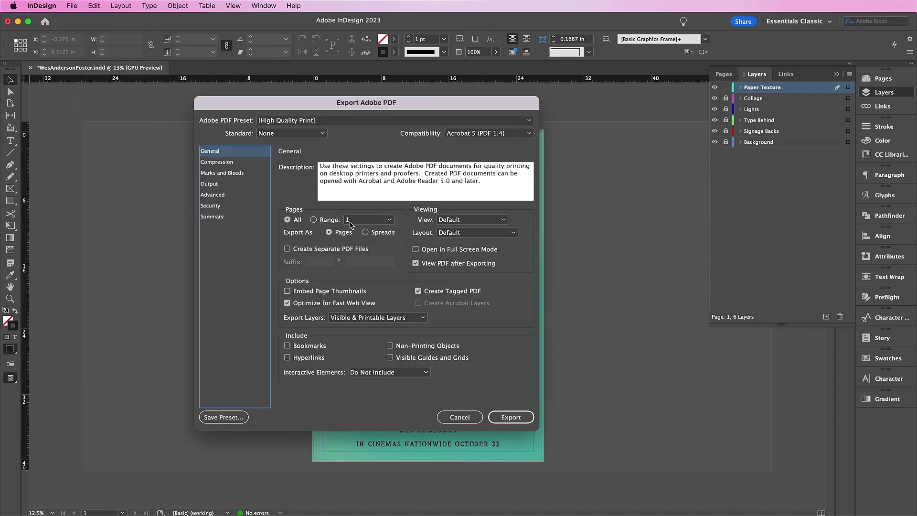
{"action": "left_click", "coordinate": [293, 121]}
{"action": "left_click", "coordinate": [297, 173]}
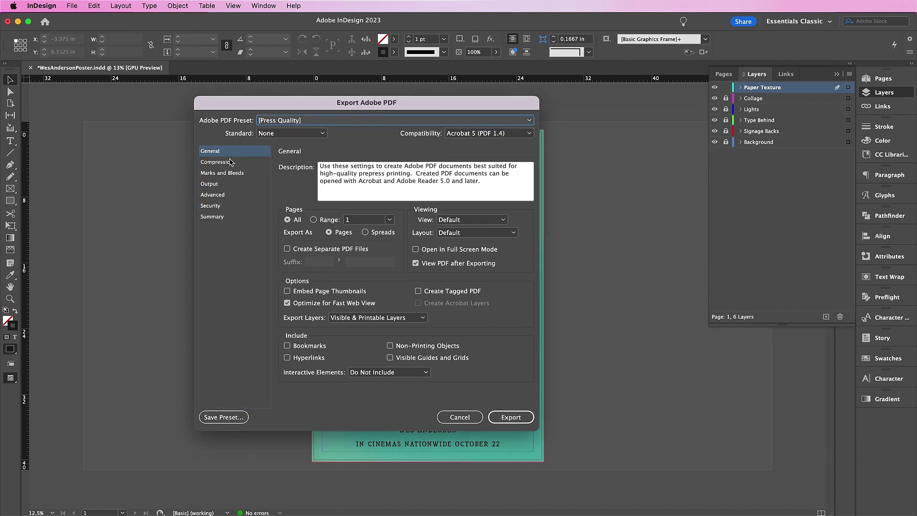
Include all printer's marks and the document bleed settings in the PDF, and export it
{"action": "left_click", "coordinate": [222, 173]}
{"action": "left_click", "coordinate": [300, 178]}
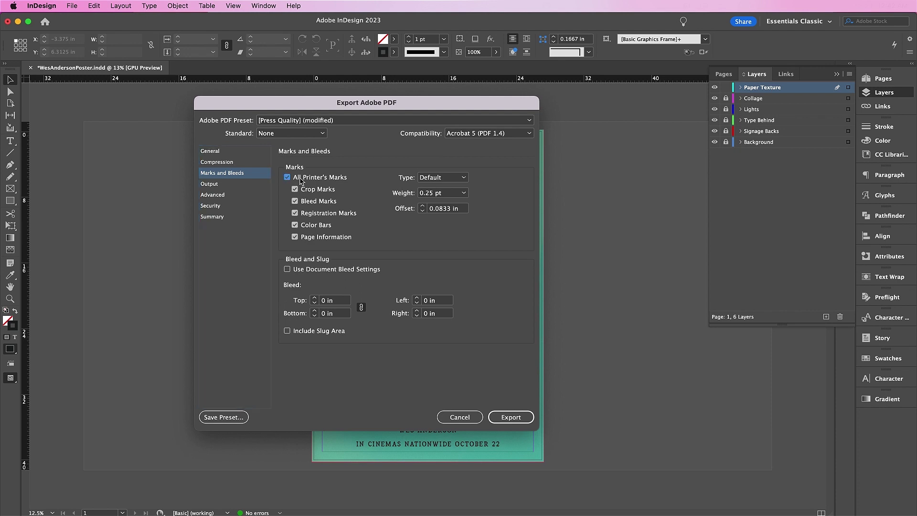
{"action": "left_click", "coordinate": [324, 271]}
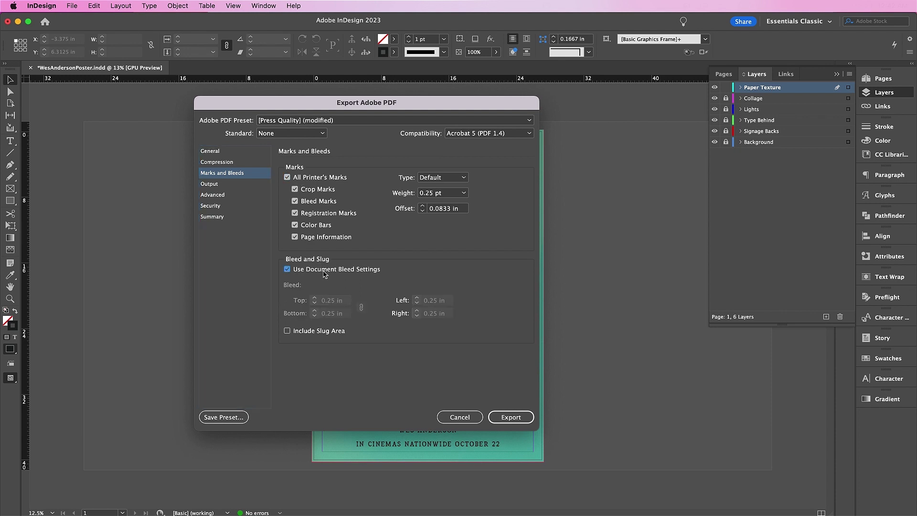
{"action": "left_click", "coordinate": [520, 418]}
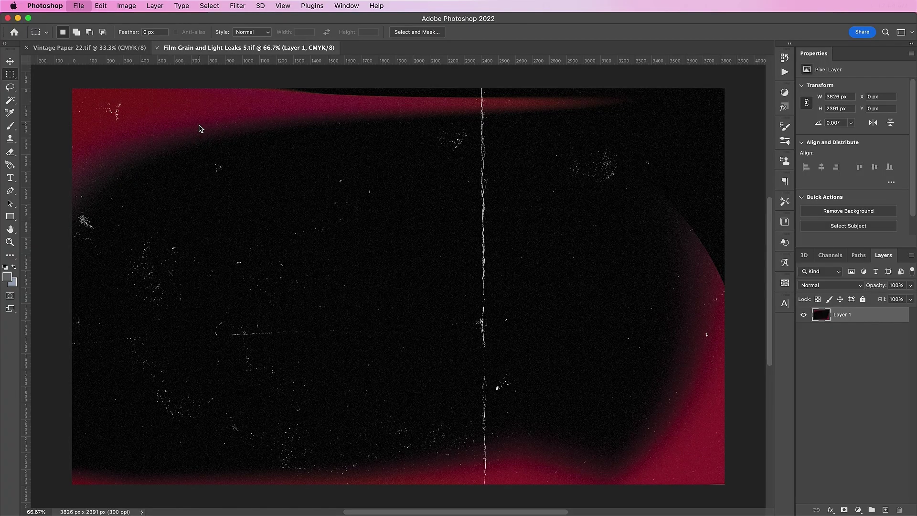
Open the Lisbon house facade photo, select the whole building down to its base, and mask out the sky
{"action": "key", "text": "super+o"}
{"action": "double_click", "coordinate": [423, 185]}
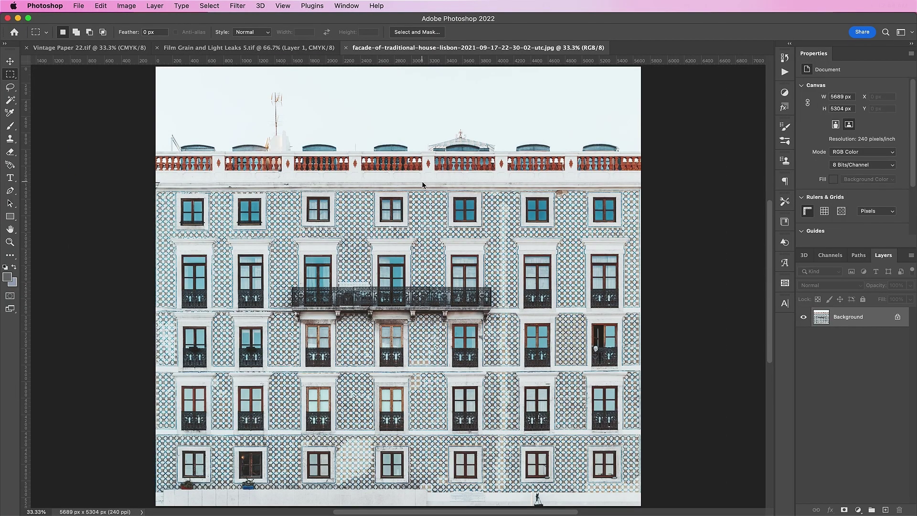
{"action": "left_click", "coordinate": [209, 6]}
{"action": "left_click", "coordinate": [235, 119]}
{"action": "scroll", "coordinate": [236, 118], "scroll_direction": "down", "scroll_amount": 2}
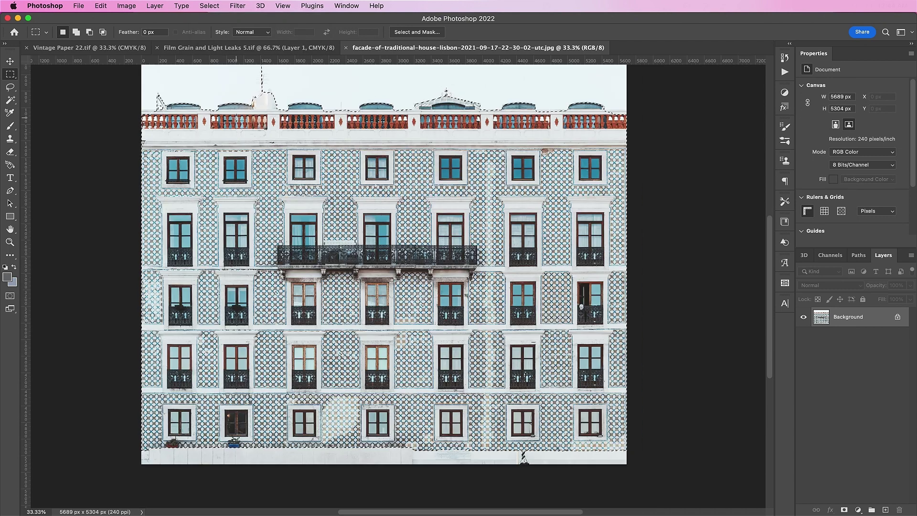
{"action": "left_click_drag", "start_coordinate": [137, 111], "coordinate": [663, 474]}
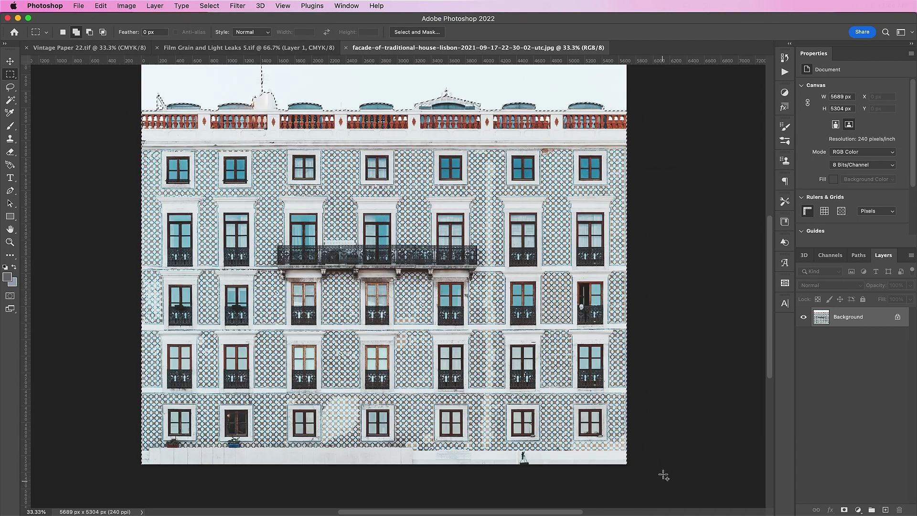
{"action": "left_click", "coordinate": [844, 510], "text": "alt"}
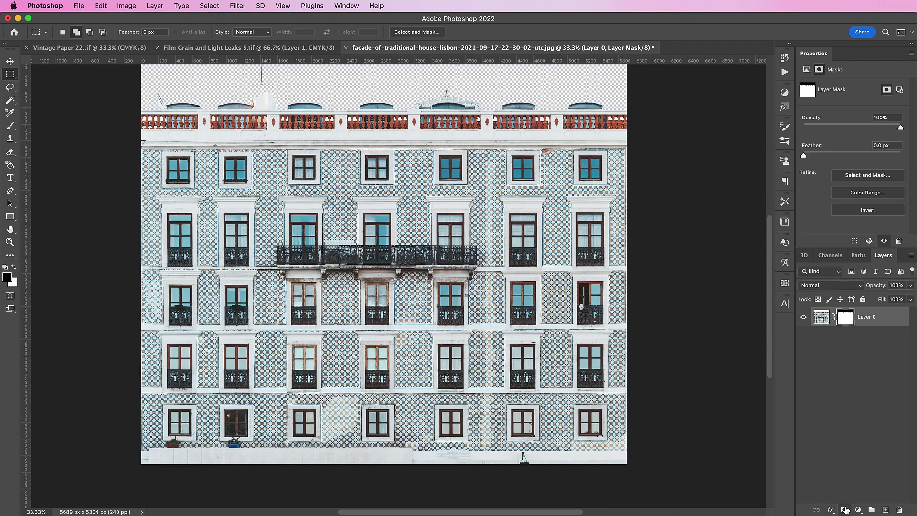
Add a monochrome Channel Mixer adjustment layer above the building photo
{"action": "left_click", "coordinate": [857, 510]}
{"action": "left_click", "coordinate": [860, 434]}
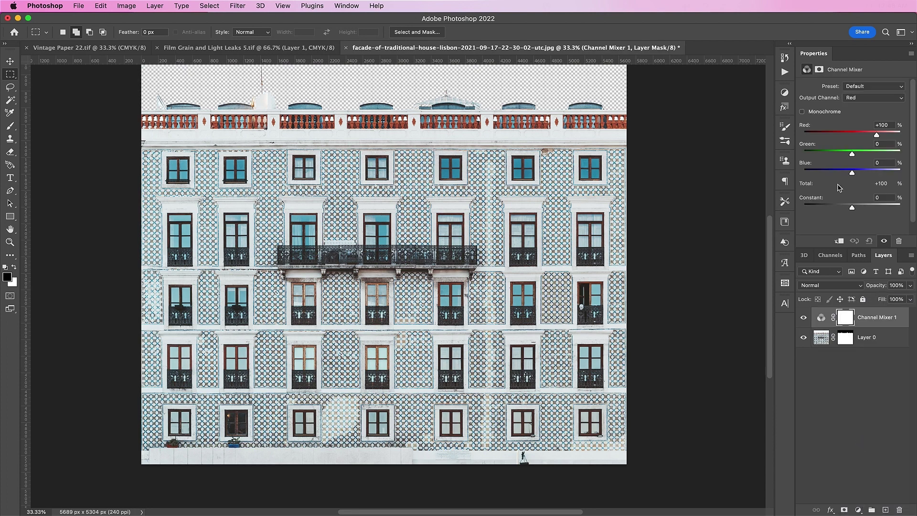
{"action": "left_click", "coordinate": [874, 84]}
{"action": "left_click", "coordinate": [913, 162]}
Convert the building photo to CMYK, discarding the adjustment layer
{"action": "left_click", "coordinate": [126, 6]}
{"action": "mouse_move", "coordinate": [143, 19]}
{"action": "left_click", "coordinate": [267, 74]}
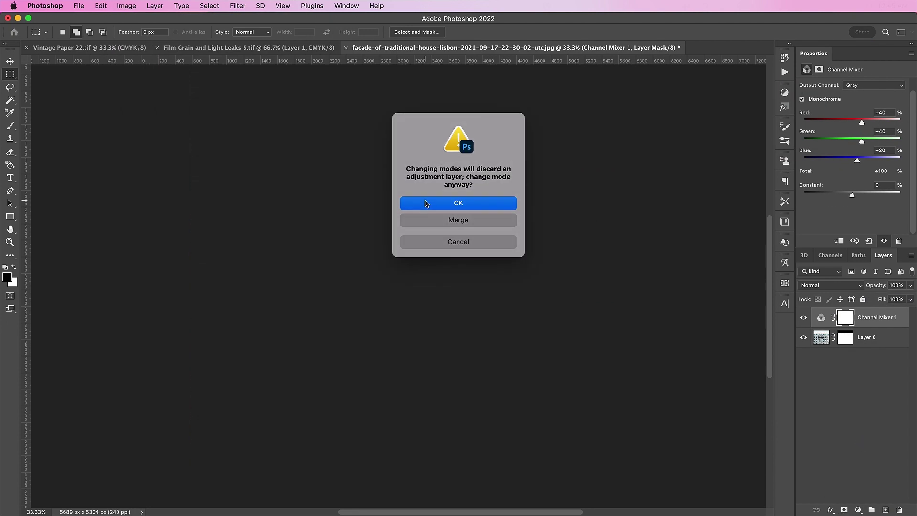
{"action": "left_click", "coordinate": [420, 201]}
Add a monochrome Channel Mixer adjustment layer above the building with Black set to +51%
{"action": "left_click", "coordinate": [858, 509]}
{"action": "left_click", "coordinate": [860, 434]}
{"action": "left_click", "coordinate": [803, 112]}
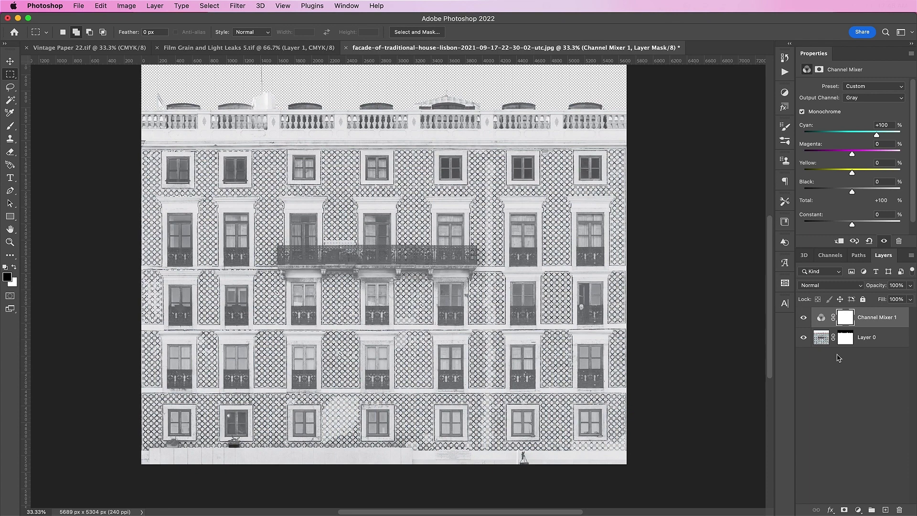
{"action": "mouse_move", "coordinate": [852, 192]}
{"action": "left_mouse_down"}
{"action": "mouse_move", "coordinate": [876, 192]}
{"action": "mouse_move", "coordinate": [864, 192]}
{"action": "left_mouse_up"}
Add a Photo Filter adjustment layer using the Sepia filter at a density of about 56%
{"action": "left_click", "coordinate": [858, 510]}
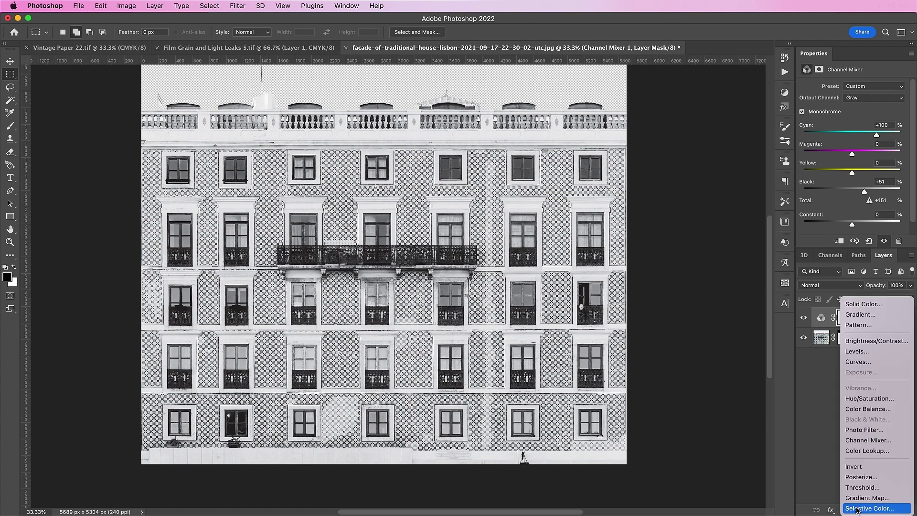
{"action": "left_click", "coordinate": [853, 430]}
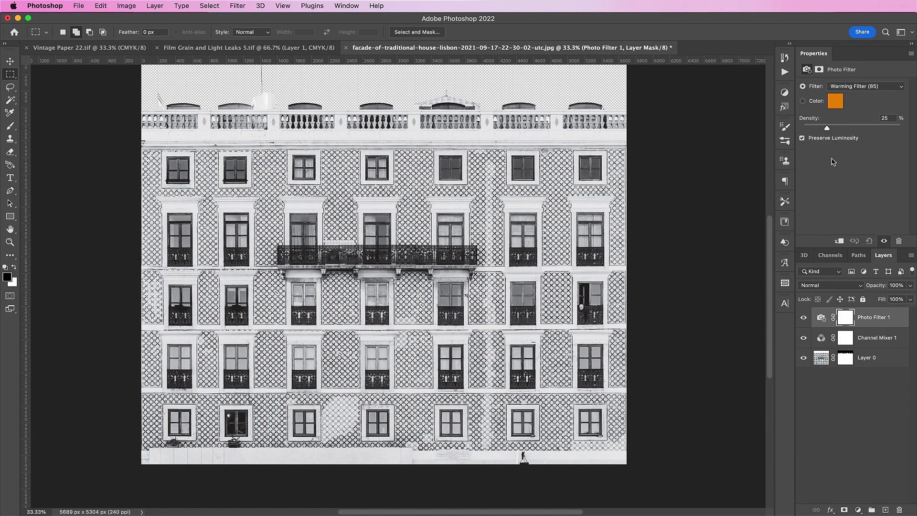
{"action": "left_click", "coordinate": [860, 86]}
{"action": "left_click", "coordinate": [856, 192]}
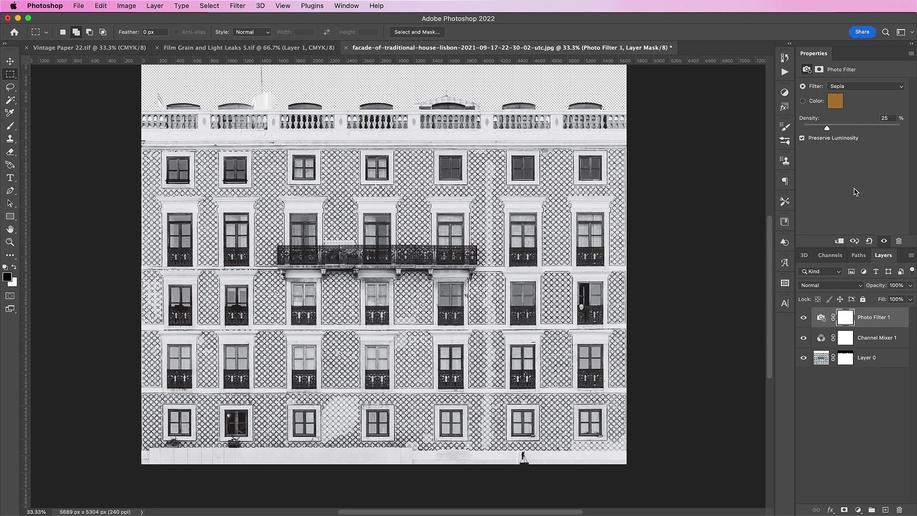
{"action": "left_click_drag", "start_coordinate": [827, 128], "coordinate": [836, 128]}
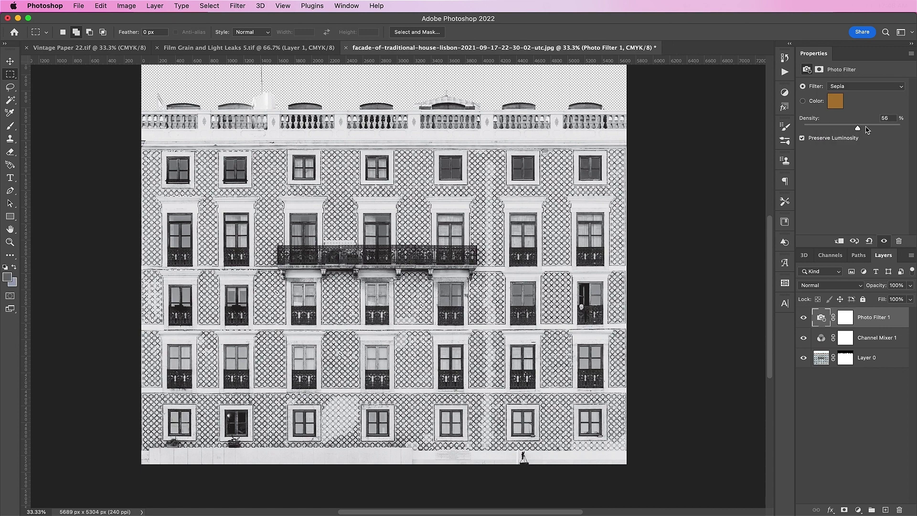
Edit the building image's resolution in the Image Size settings with resampling off
{"action": "left_click", "coordinate": [874, 338]}
{"action": "left_click", "coordinate": [127, 6]}
{"action": "left_click", "coordinate": [138, 79]}
{"action": "double_click", "coordinate": [276, 236]}
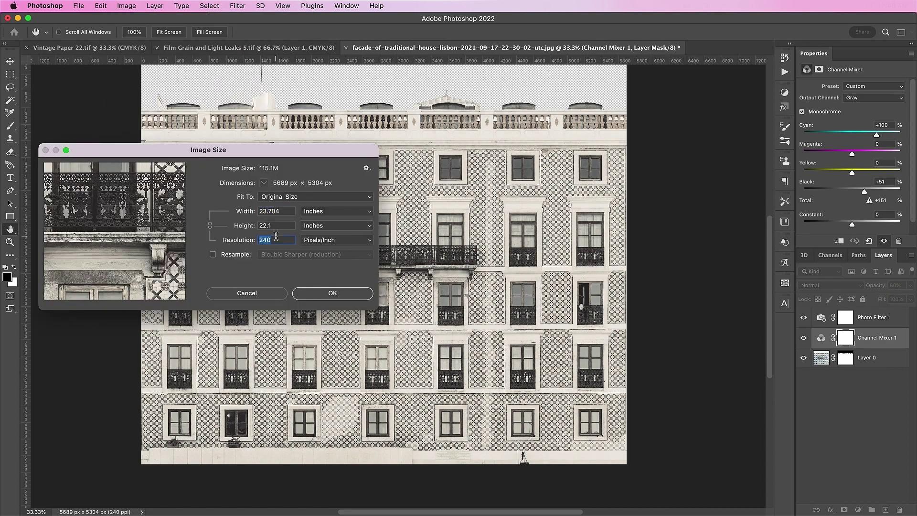
{"action": "key", "text": "Return"}
Save the masked and toned building image with its layers
{"action": "left_click", "coordinate": [79, 6]}
{"action": "left_click", "coordinate": [109, 113]}
{"action": "key", "text": "Return"}
{"action": "key", "text": "Return"}
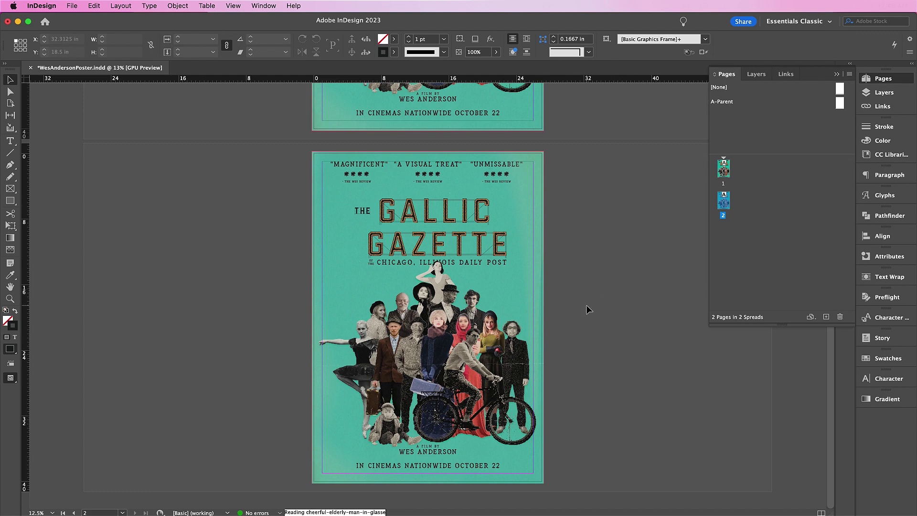
{"action": "left_click", "coordinate": [485, 346]}
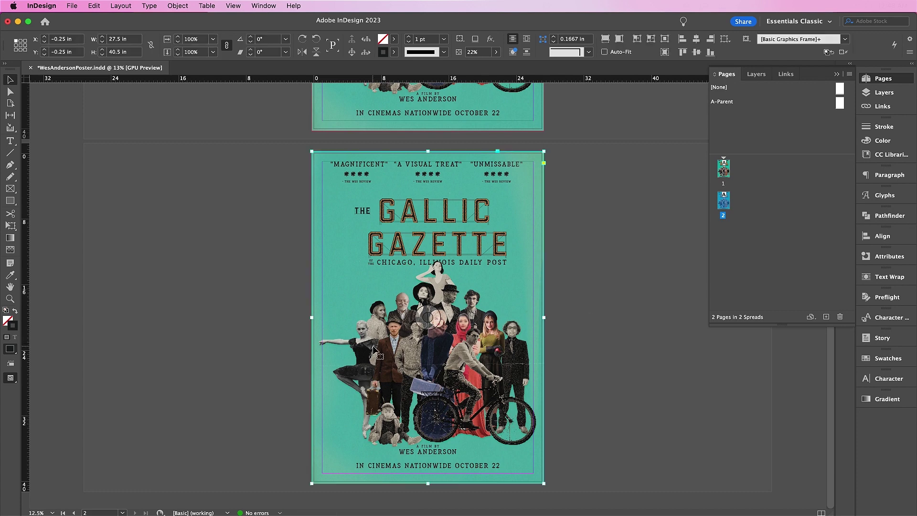
{"action": "left_click_drag", "start_coordinate": [348, 349], "coordinate": [582, 407]}
{"action": "left_click", "coordinate": [348, 368]}
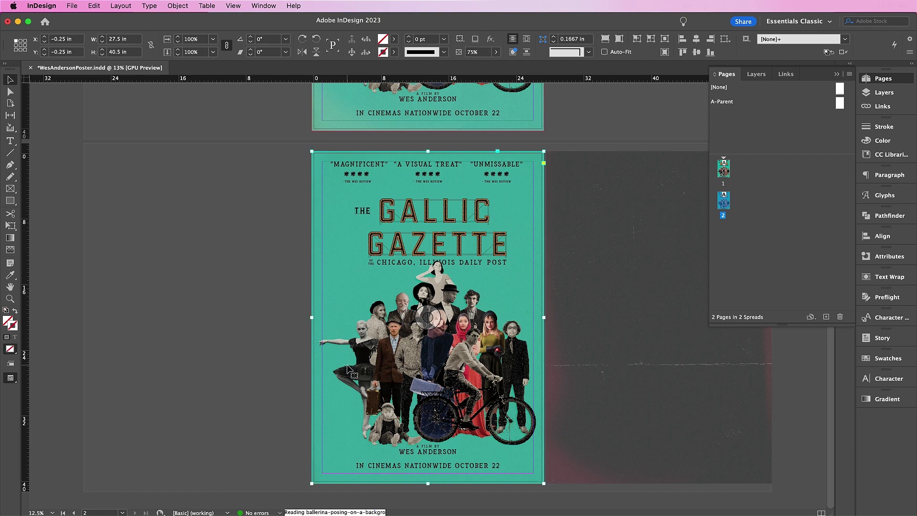
{"action": "key", "text": "super+z"}
Lock the Paper Texture layer, delete the crowd collage from page 2, and make Background the active unlocked layer
{"action": "left_click", "coordinate": [757, 74]}
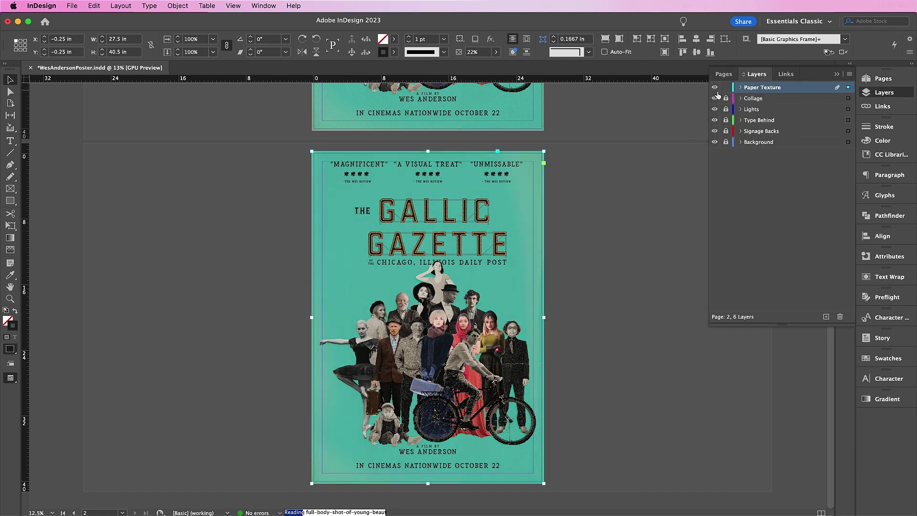
{"action": "left_click", "coordinate": [726, 87]}
{"action": "left_click", "coordinate": [726, 98]}
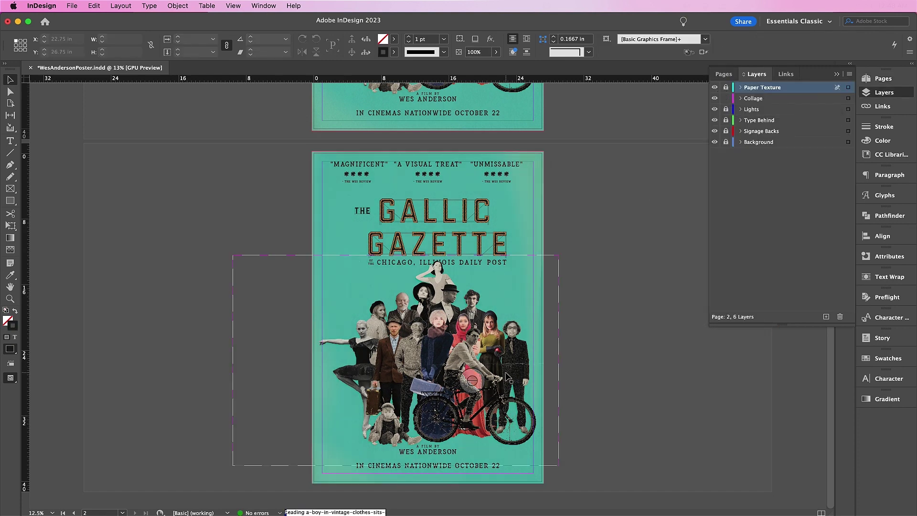
{"action": "left_click", "coordinate": [505, 373]}
{"action": "key", "text": "Delete"}
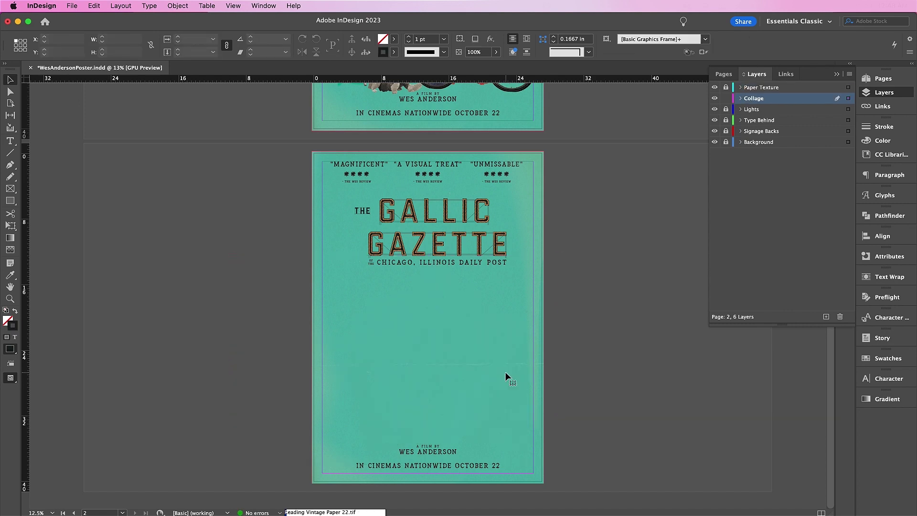
{"action": "left_click", "coordinate": [726, 142]}
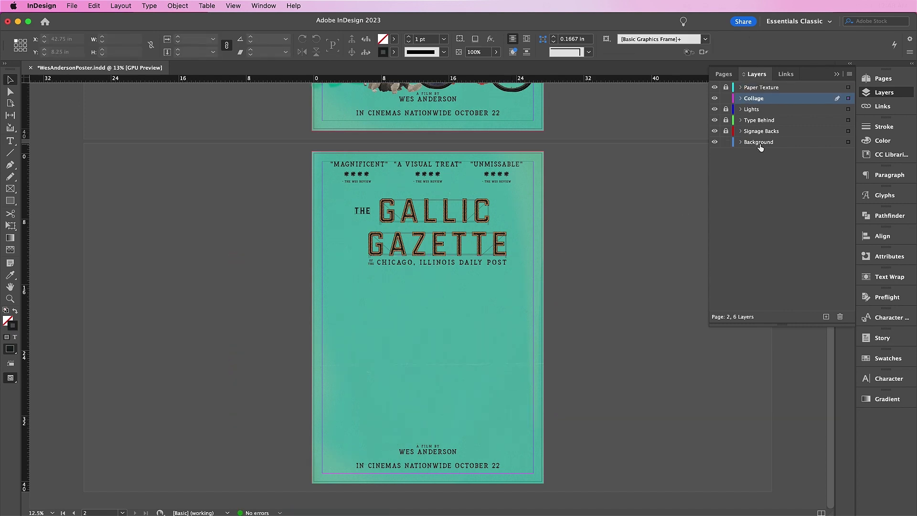
{"action": "left_click", "coordinate": [759, 142]}
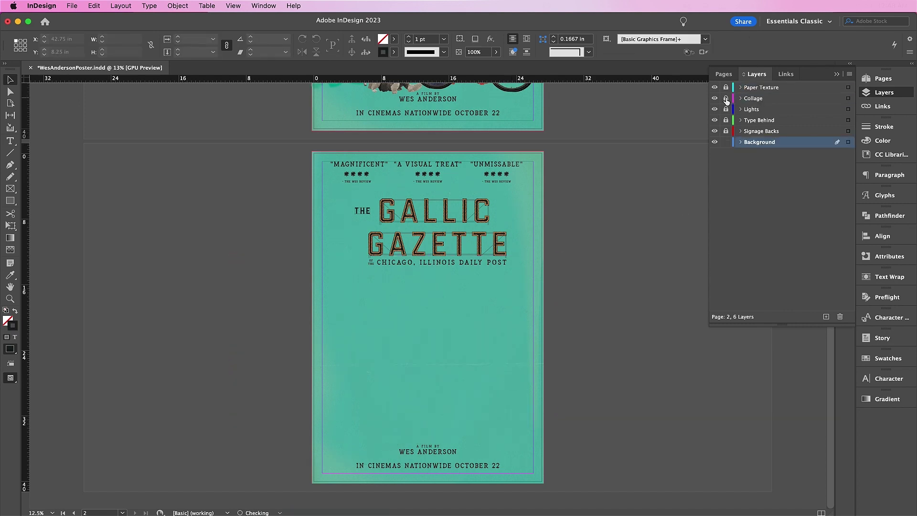
Create a CMYK process swatch named Pink with C=0, M=32, Y=13, K=0
{"action": "left_click", "coordinate": [888, 358]}
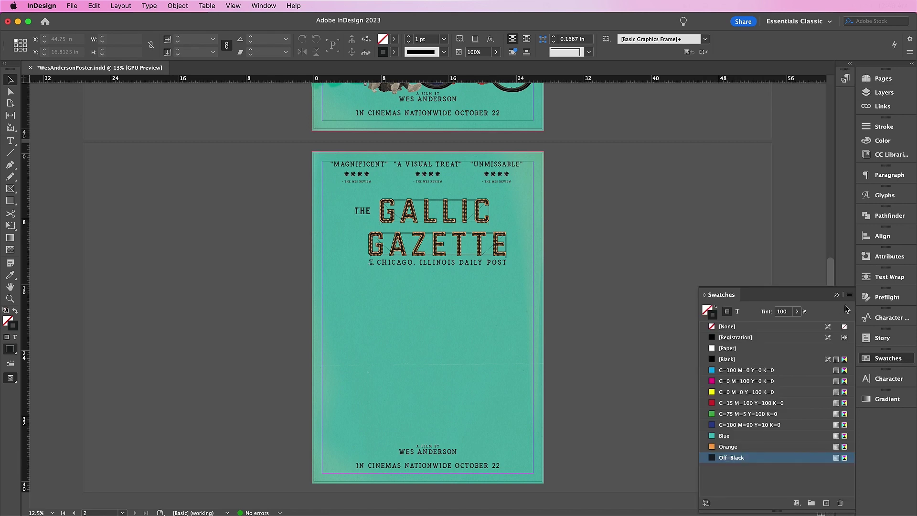
{"action": "left_click", "coordinate": [849, 294]}
{"action": "left_click", "coordinate": [774, 244]}
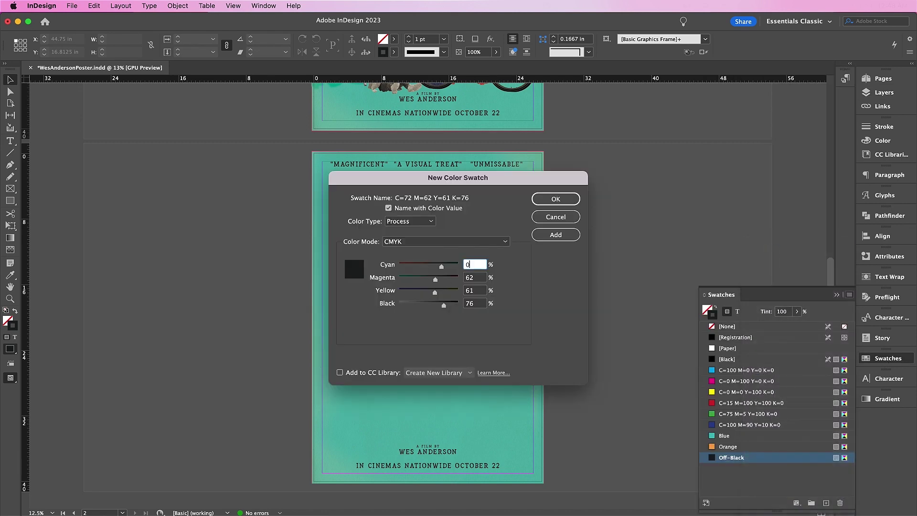
{"action": "key", "text": "Tab"}
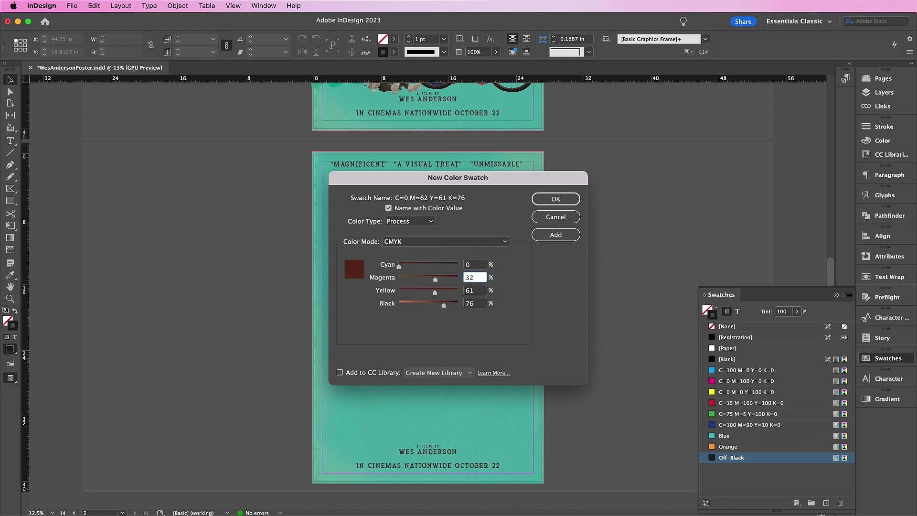
{"action": "key", "text": "Tab"}
{"action": "key", "text": "Tab"}
{"action": "type", "text": "0"}
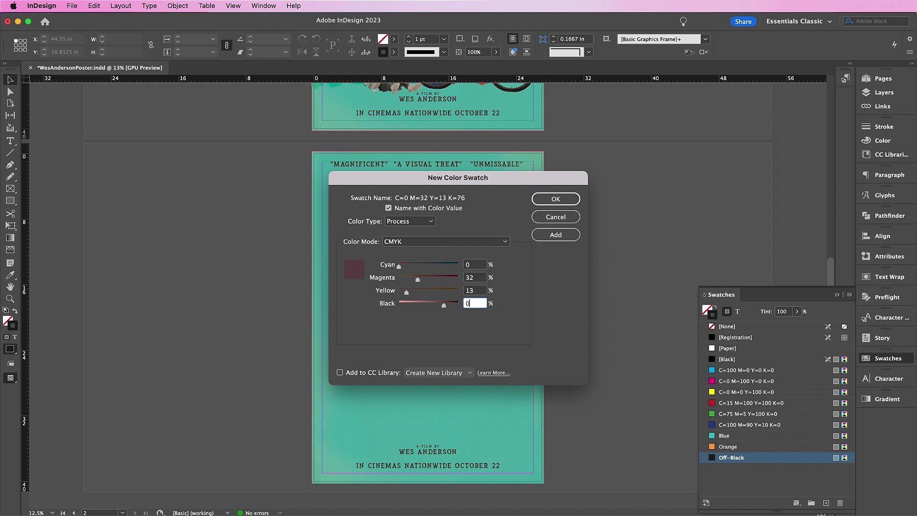
{"action": "left_click", "coordinate": [436, 211]}
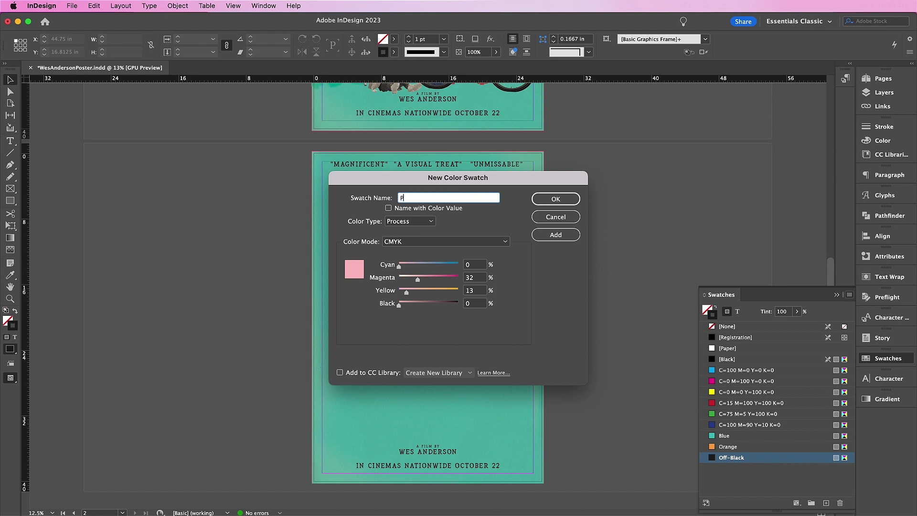
{"action": "type", "text": "Pink"}
{"action": "left_click", "coordinate": [545, 233]}
{"action": "left_click", "coordinate": [543, 200]}
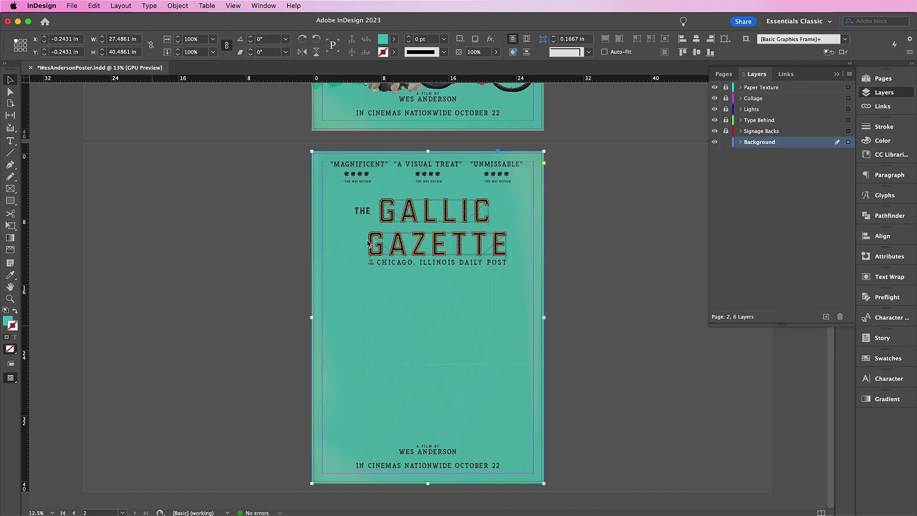
Place the vintage paper texture on the Background layer, scaled to cover the whole page 2 poster, and lock the layer
{"action": "key", "text": "super+d"}
{"action": "double_click", "coordinate": [460, 258]}
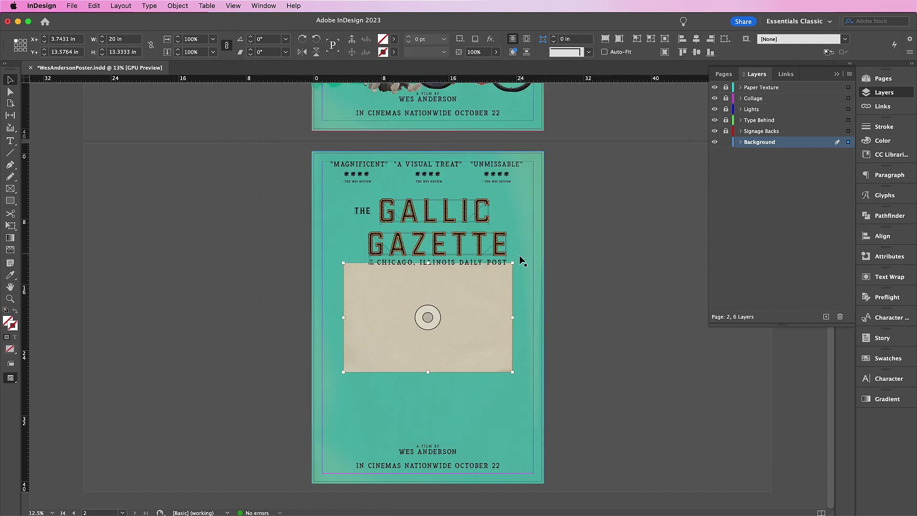
{"action": "left_click_drag", "start_coordinate": [520, 255], "coordinate": [490, 409]}
{"action": "left_click_drag", "start_coordinate": [483, 233], "coordinate": [545, 153]}
{"action": "left_click_drag", "start_coordinate": [373, 401], "coordinate": [315, 482]}
{"action": "left_click", "coordinate": [583, 313]}
{"action": "left_click", "coordinate": [474, 239]}
{"action": "left_click", "coordinate": [726, 142]}
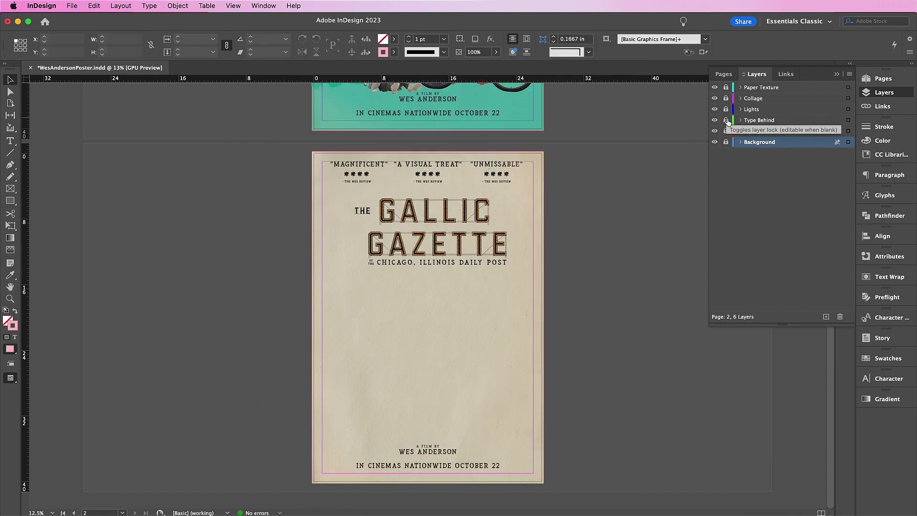
Unlock the Type Behind layer and replace the review quotes above the title with the centred text TIMOTHÉE CHALAMET
{"action": "left_click", "coordinate": [726, 120]}
{"action": "left_click", "coordinate": [760, 120]}
{"action": "left_click", "coordinate": [436, 166]}
{"action": "key", "text": "super+equal"}
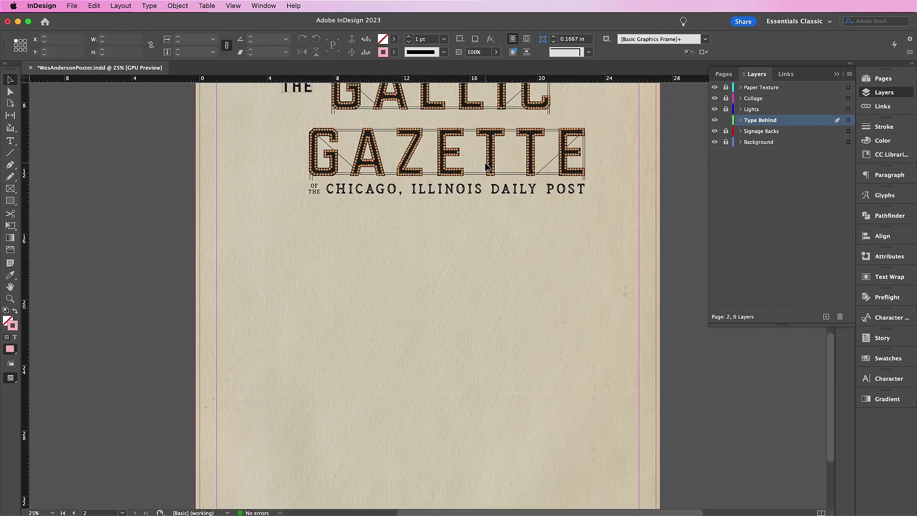
{"action": "double_click", "coordinate": [426, 125]}
{"action": "key", "text": "super+a"}
{"action": "type", "text": "TIMOTHEE CHALA-"}
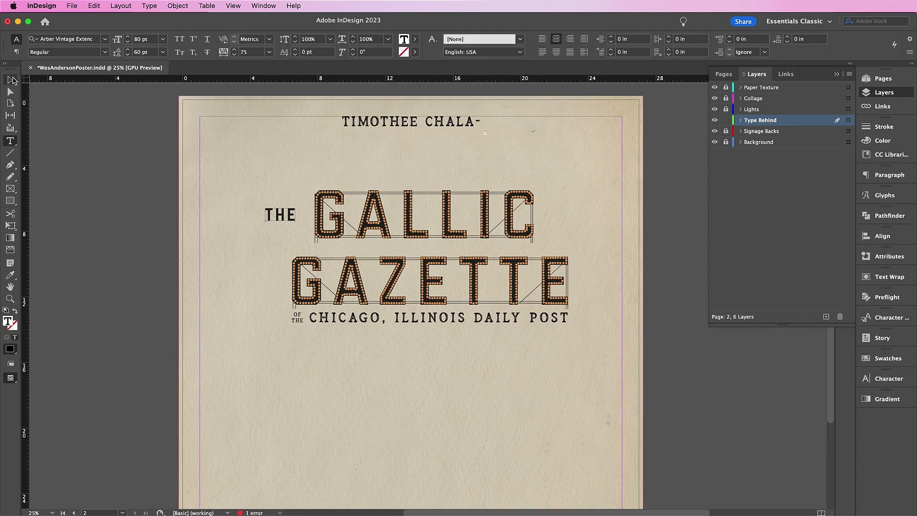
{"action": "key", "text": "Escape"}
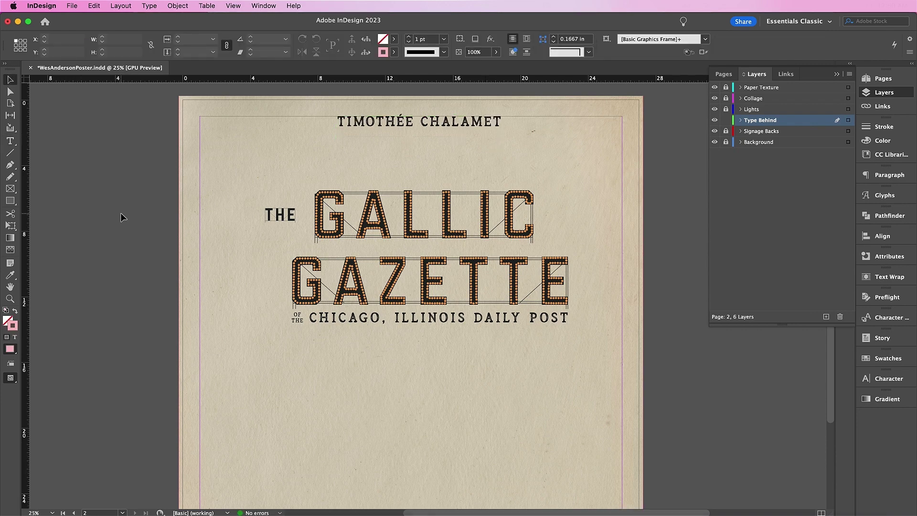
Add a Pink rectangle 25 in wide and about 36.59 in high on the Background layer, reaching the bottom bleed
{"action": "left_click", "coordinate": [760, 142]}
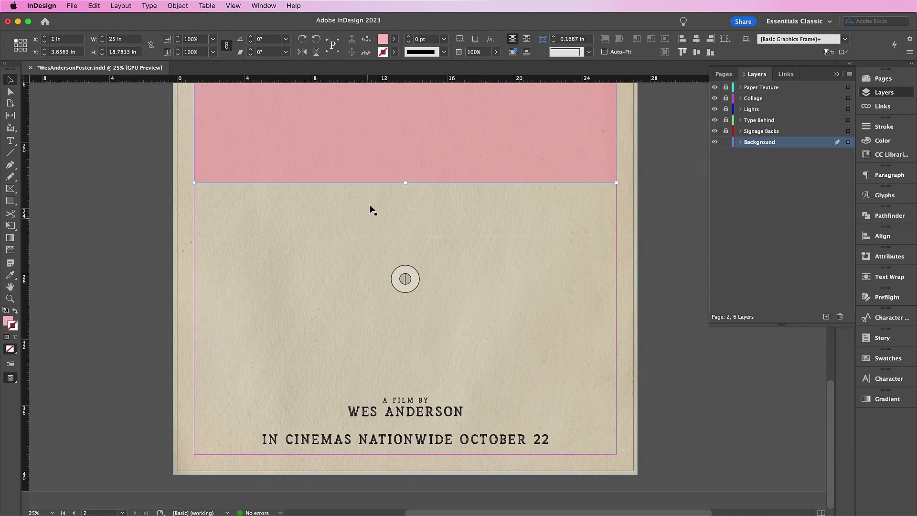
{"action": "left_click_drag", "start_coordinate": [406, 183], "coordinate": [406, 475]}
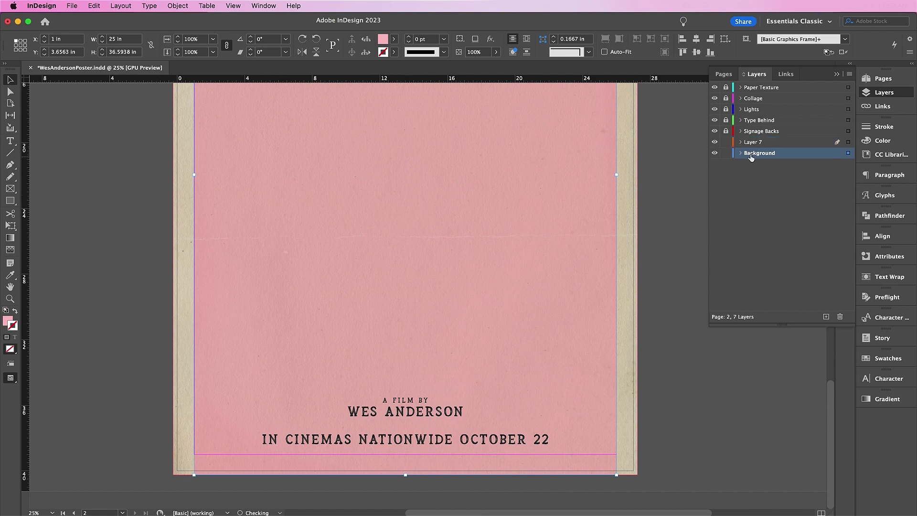
Create a layer named Building above the Background layer and lock Background
{"action": "double_click", "coordinate": [753, 142]}
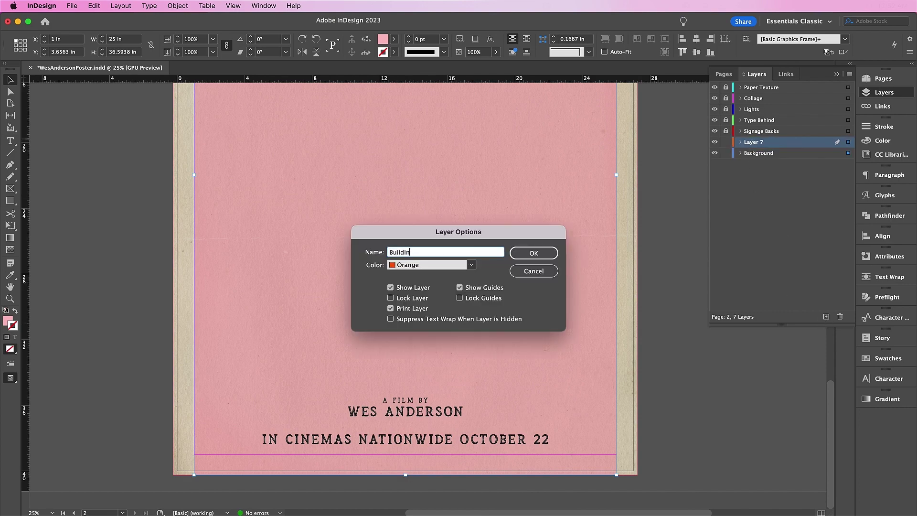
{"action": "key", "text": "Return"}
{"action": "left_click", "coordinate": [726, 153]}
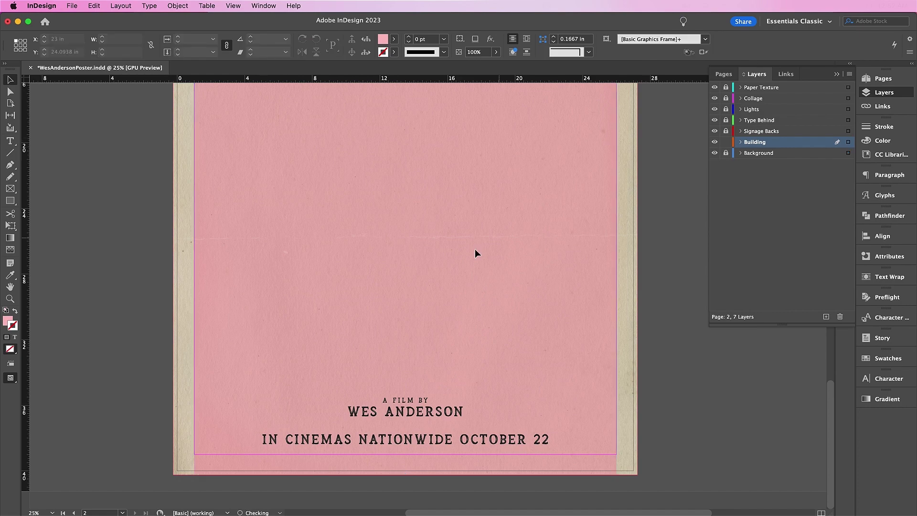
Place the traditional building facade TIFF on the Building layer, scaled to span page 2's full width and aligned to the bottom bleed
{"action": "key", "text": "super+minus"}
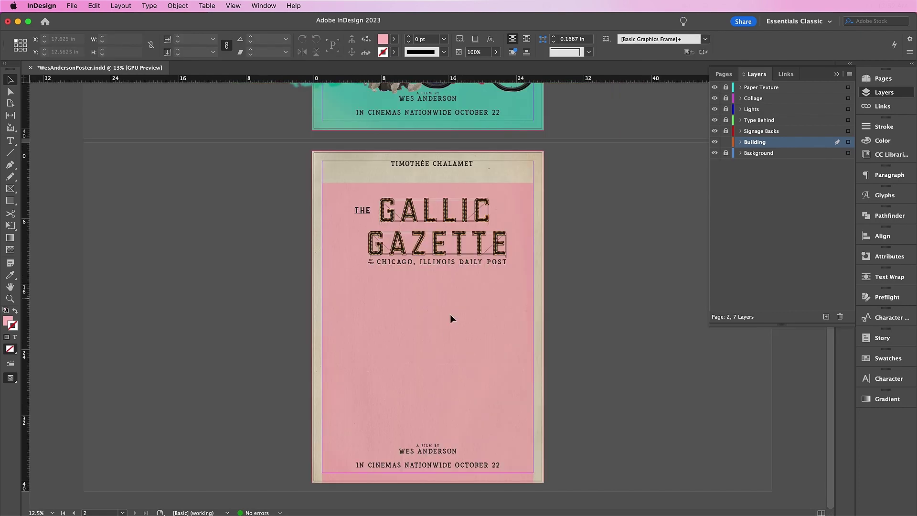
{"action": "key", "text": "super+d"}
{"action": "double_click", "coordinate": [638, 128]}
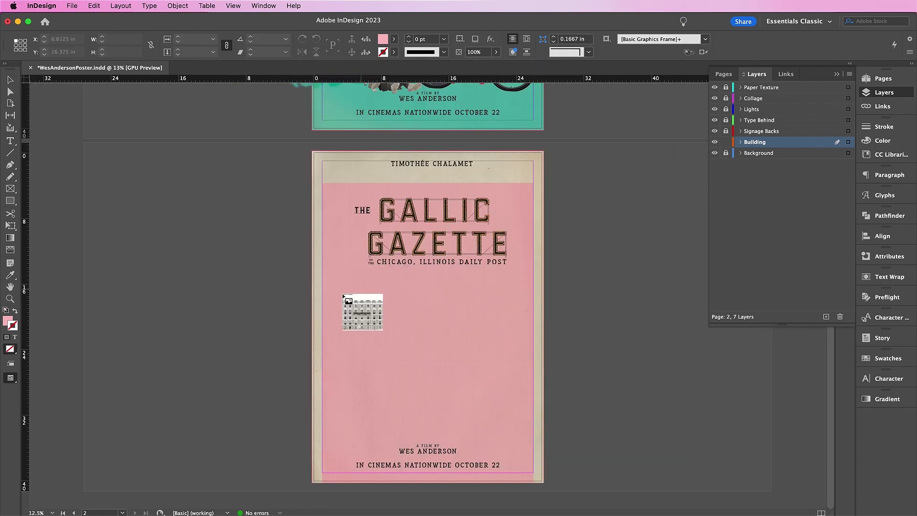
{"action": "left_click_drag", "start_coordinate": [294, 285], "coordinate": [536, 350]}
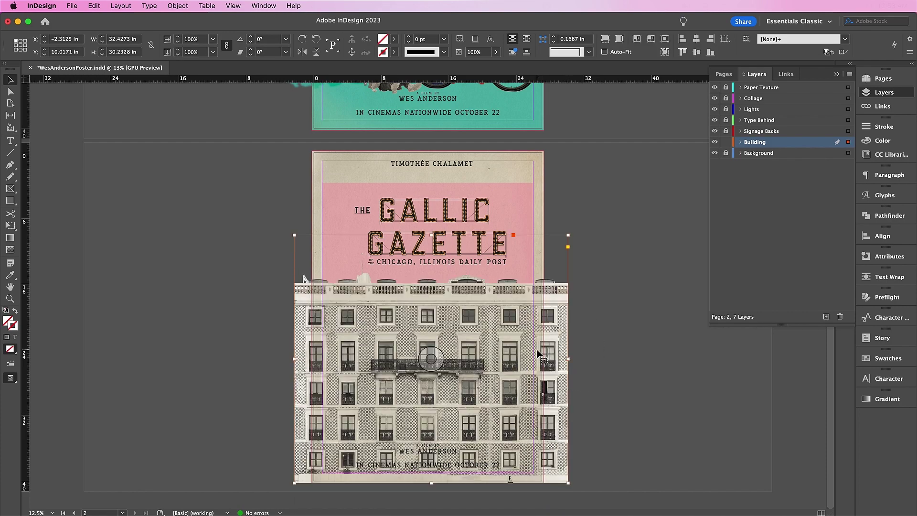
{"action": "left_click_drag", "start_coordinate": [569, 482], "coordinate": [551, 467]}
{"action": "left_click_drag", "start_coordinate": [368, 330], "coordinate": [374, 347]}
{"action": "left_click_drag", "start_coordinate": [557, 483], "coordinate": [546, 473]}
{"action": "left_click_drag", "start_coordinate": [366, 326], "coordinate": [371, 336]}
{"action": "left_click", "coordinate": [242, 337]}
Place the man-in-vintage-suit TIFF centred over the facade, about 25.6 in wide and 38.3 in high, with his head overlapping the title
{"action": "key", "text": "super+d"}
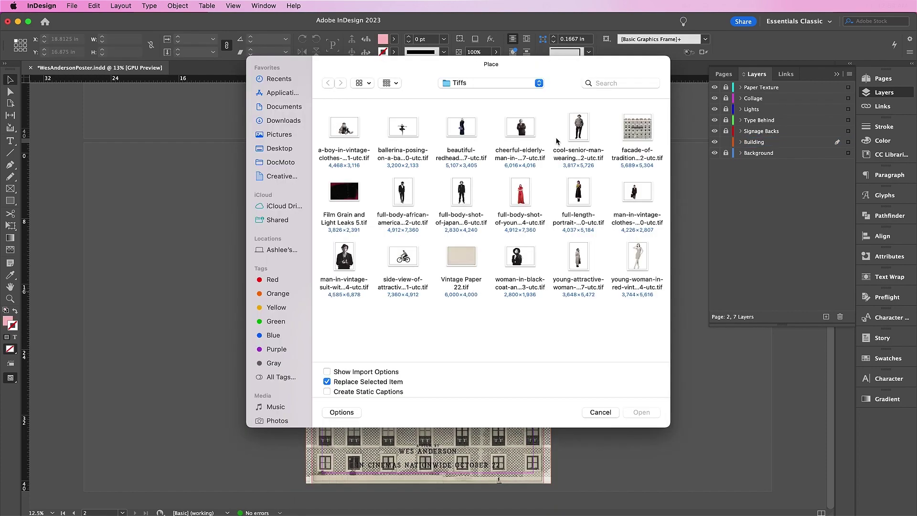
{"action": "left_click", "coordinate": [527, 133]}
{"action": "double_click", "coordinate": [351, 253]}
{"action": "left_click_drag", "start_coordinate": [219, 176], "coordinate": [435, 490]}
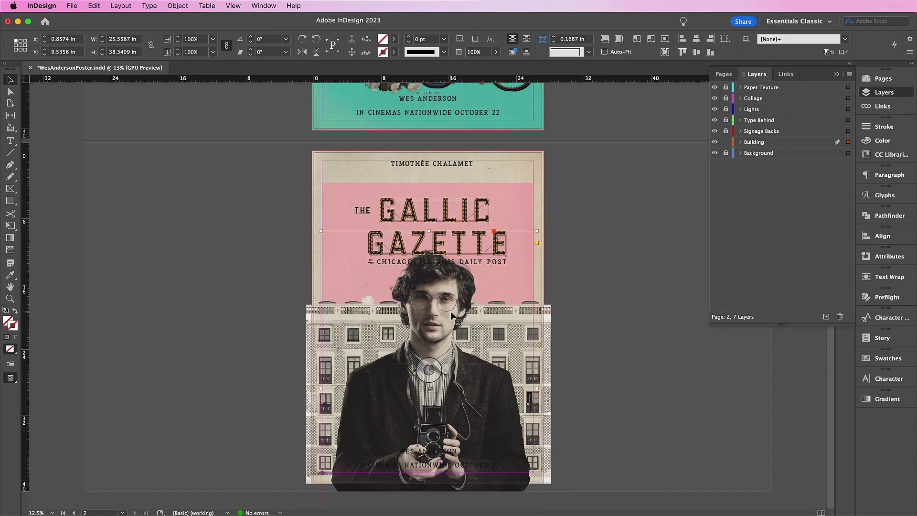
Recolour the director credit and release-date text at the poster's foot with a light swatch
{"action": "key", "text": "t"}
{"action": "left_click", "coordinate": [888, 359]}
{"action": "left_click", "coordinate": [765, 354]}
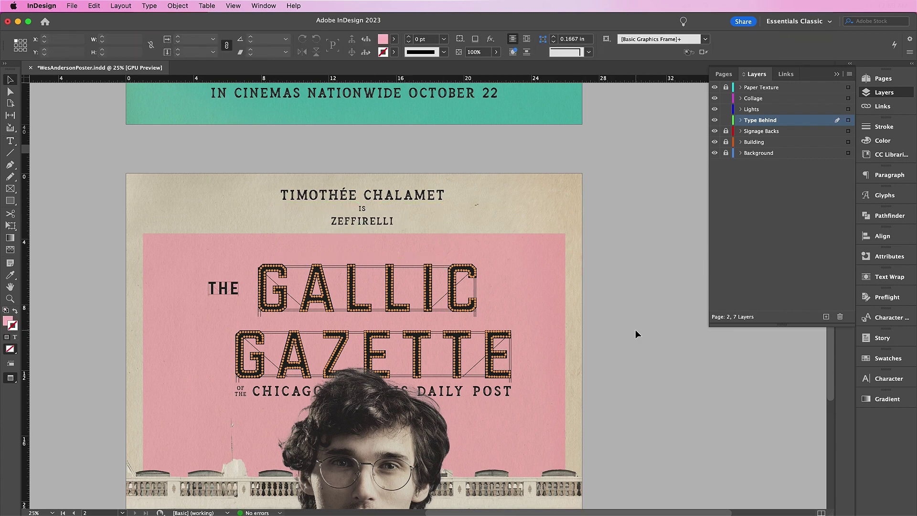
Examine the whole page 2 poster, including the portrait, facade and title area up close
{"action": "key", "text": "super+minus"}
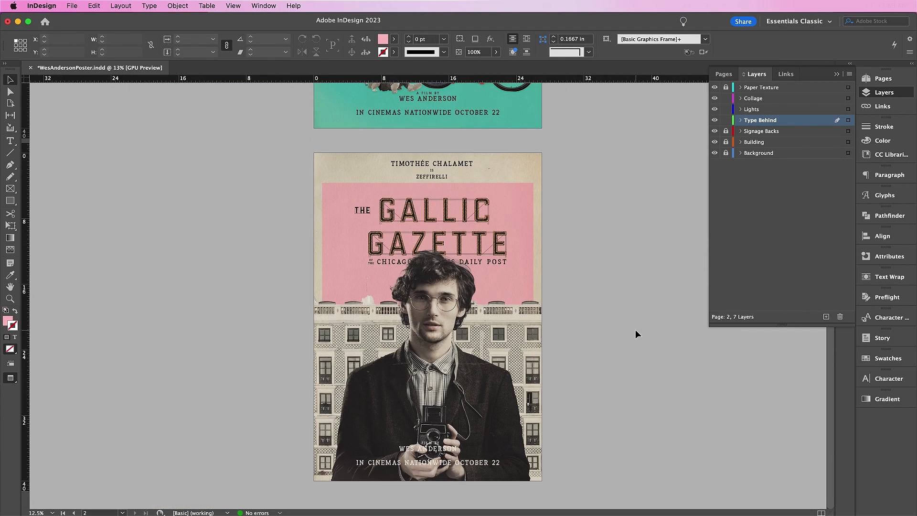
{"action": "left_click", "coordinate": [480, 397]}
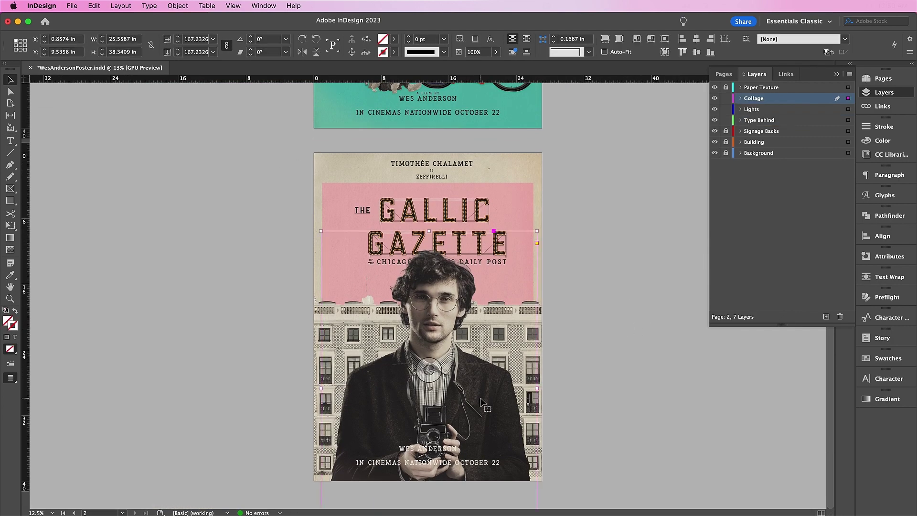
{"action": "key", "text": "super+equal"}
{"action": "left_click", "coordinate": [708, 429]}
{"action": "scroll", "coordinate": [709, 429], "scroll_direction": "up", "scroll_amount": 5}
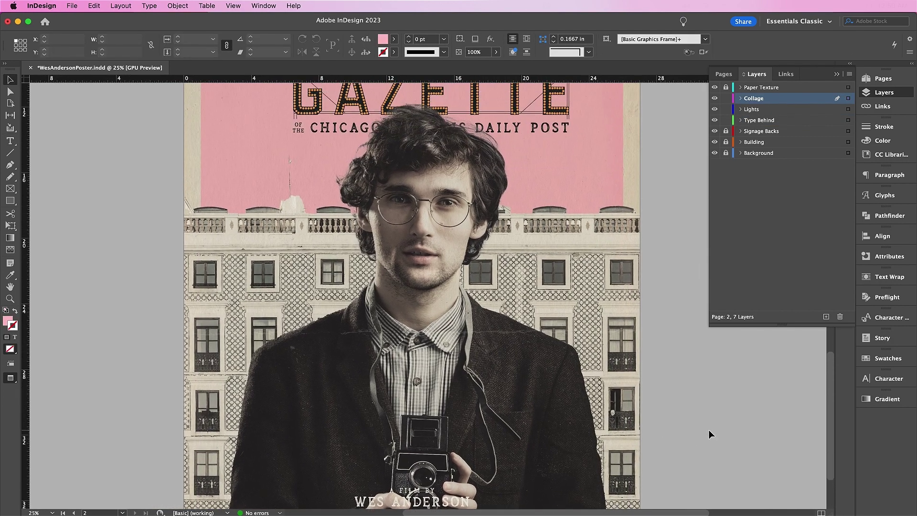
{"action": "scroll", "coordinate": [709, 429], "scroll_direction": "up", "scroll_amount": 8}
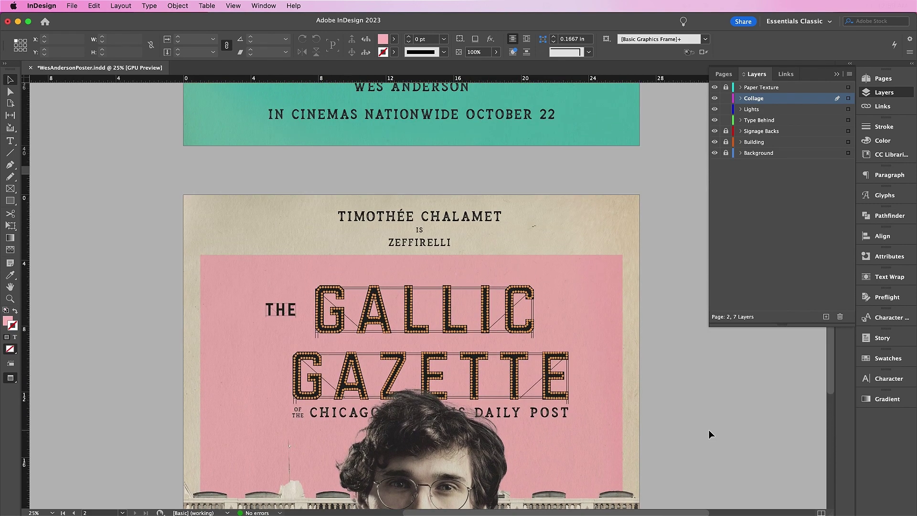